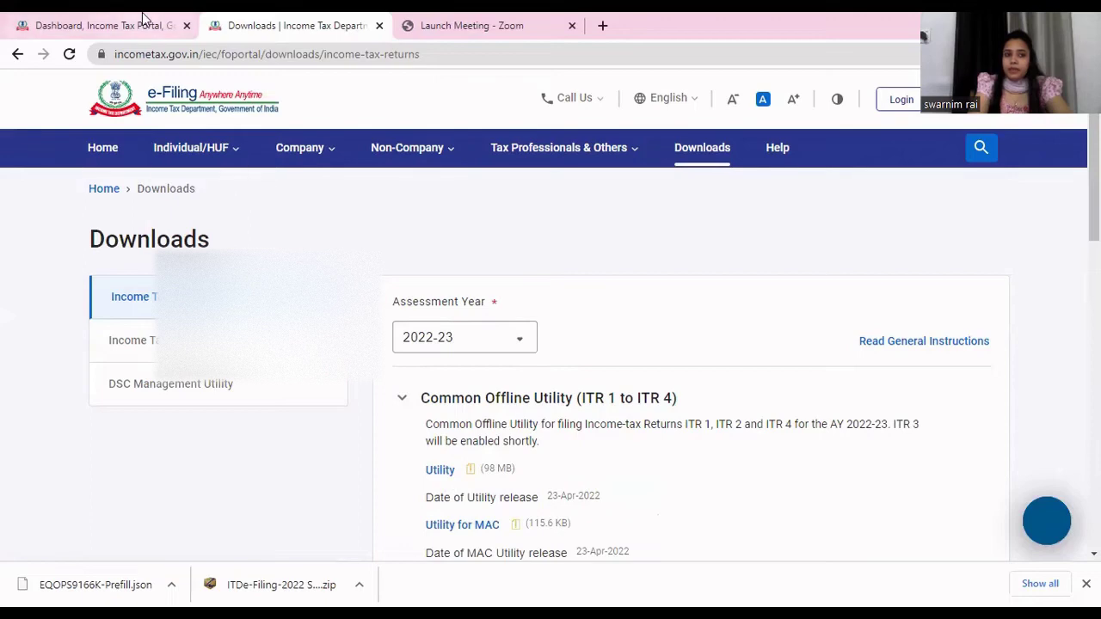
# On the income tax portal dashboard, open the Download Pre-Filled Data page and select assessment year 2022-23
pyautogui.click(140, 19)
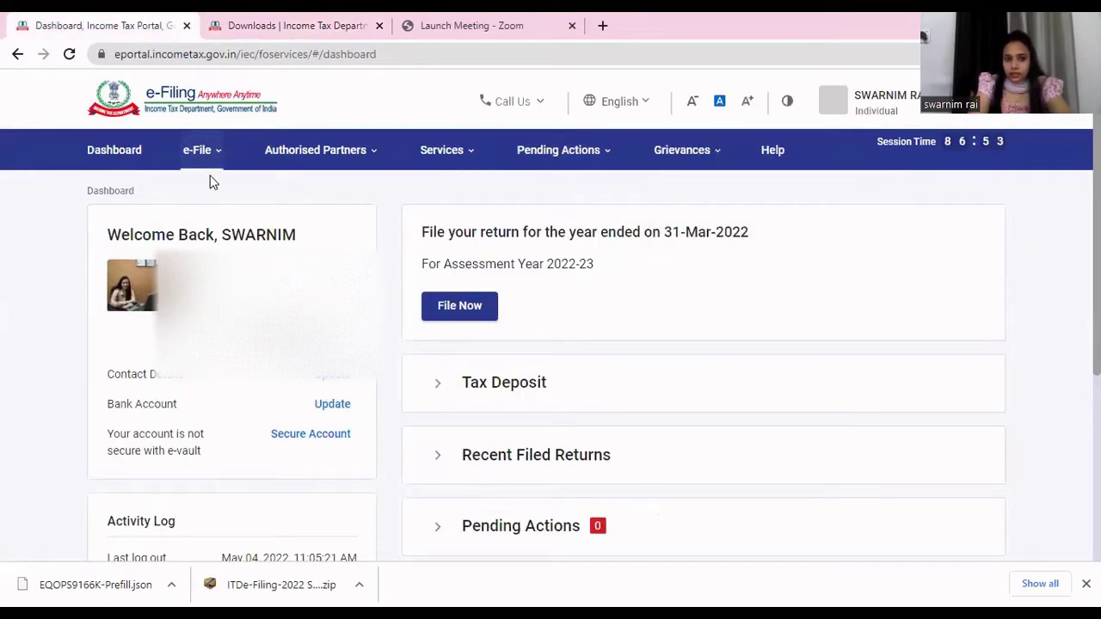
pyautogui.moveTo(214, 169)
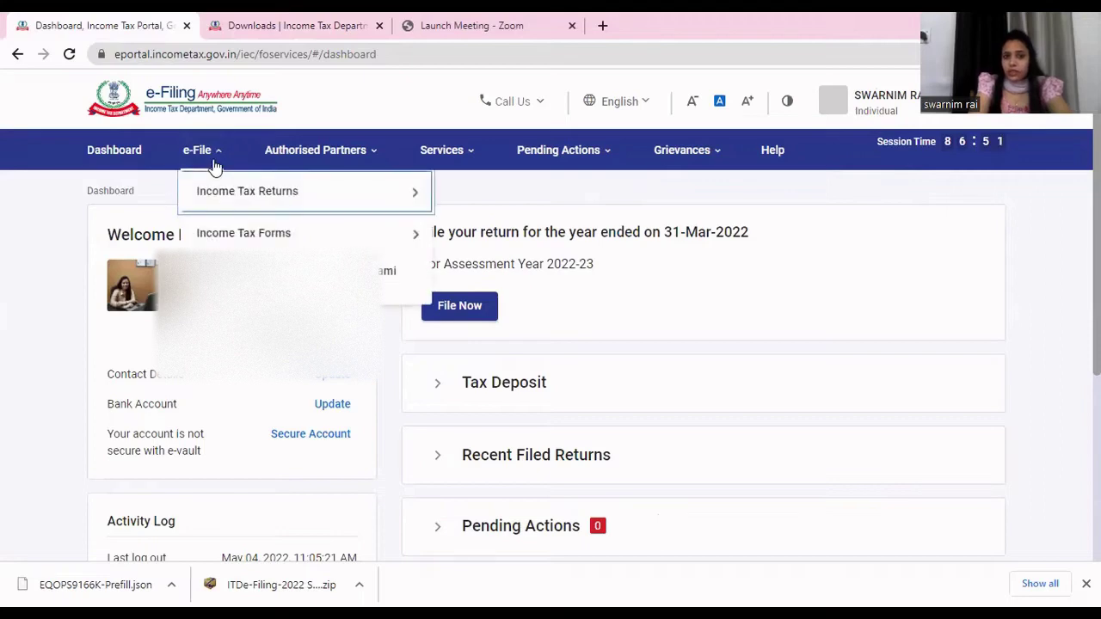
pyautogui.moveTo(218, 192)
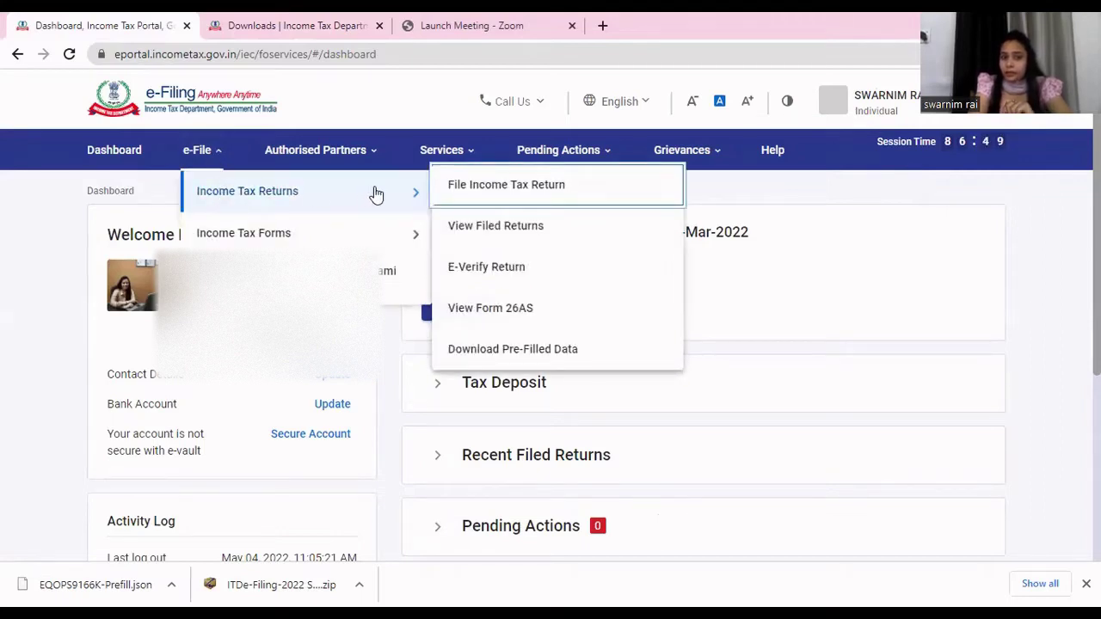
pyautogui.click(508, 351)
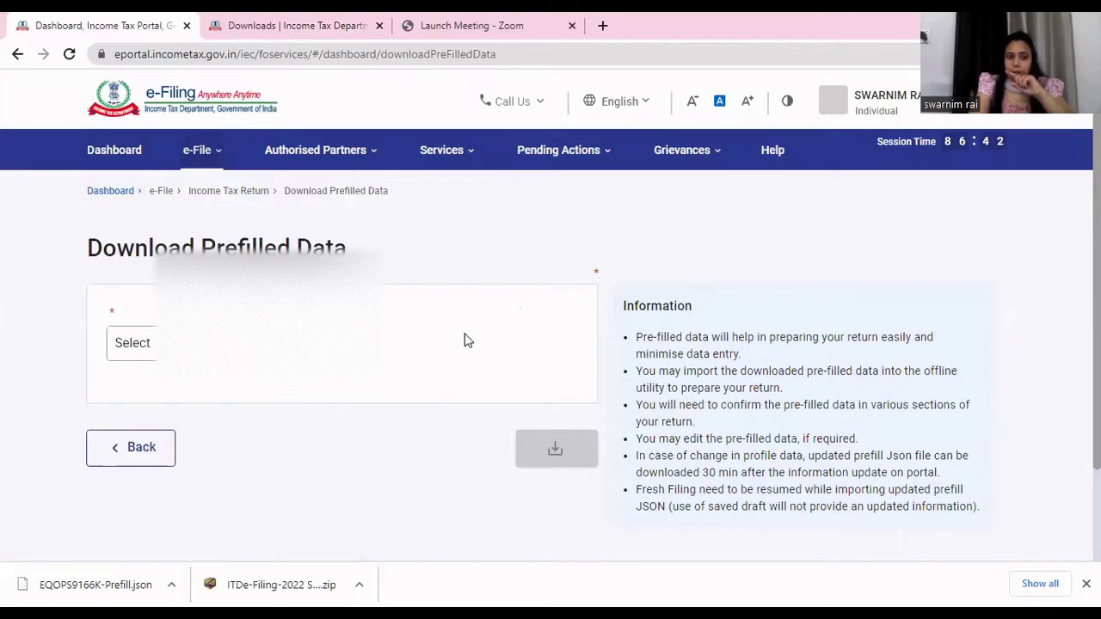
pyautogui.click(258, 342)
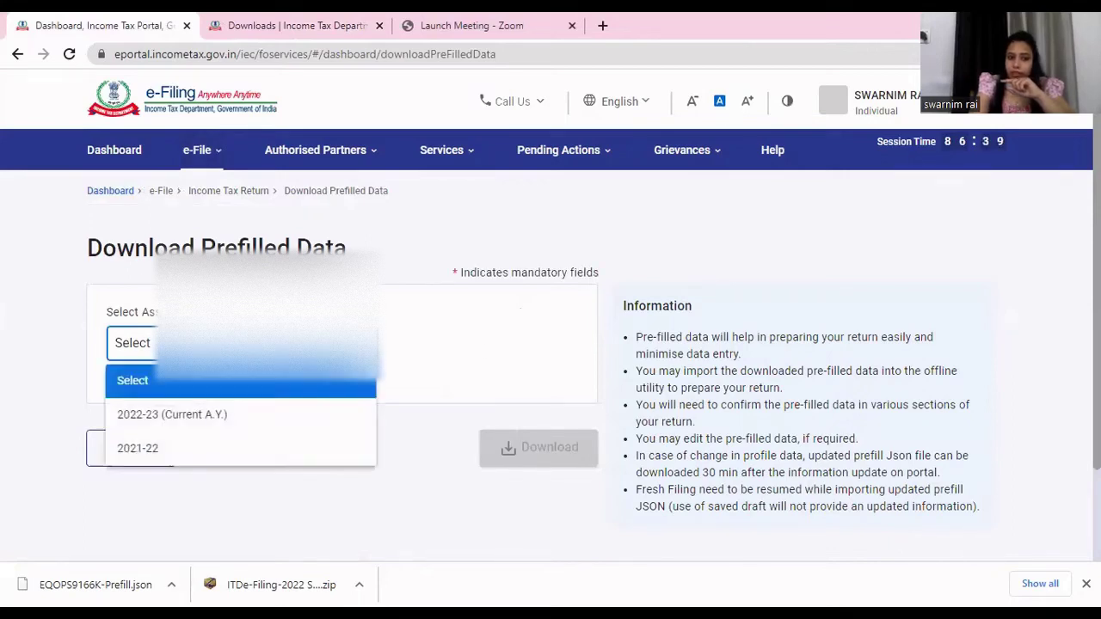
pyautogui.click(226, 415)
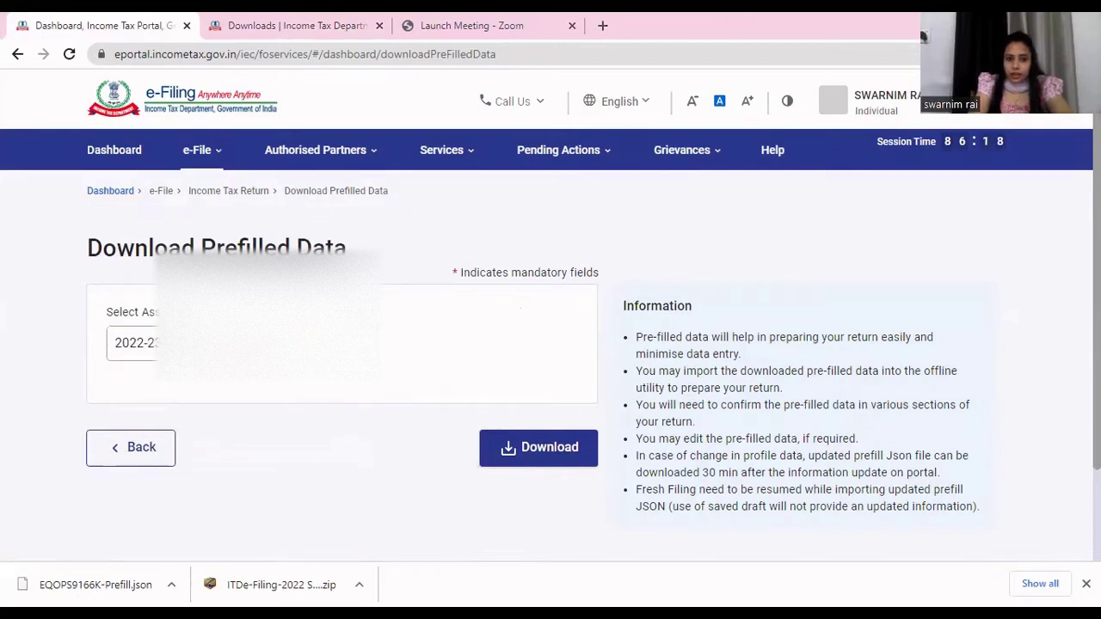
# Switch to the itr 2 folder, launch the ITR 1 - 4 desktop utility and continue past its welcome screen
pyautogui.hotkey('alt', 'Tab')
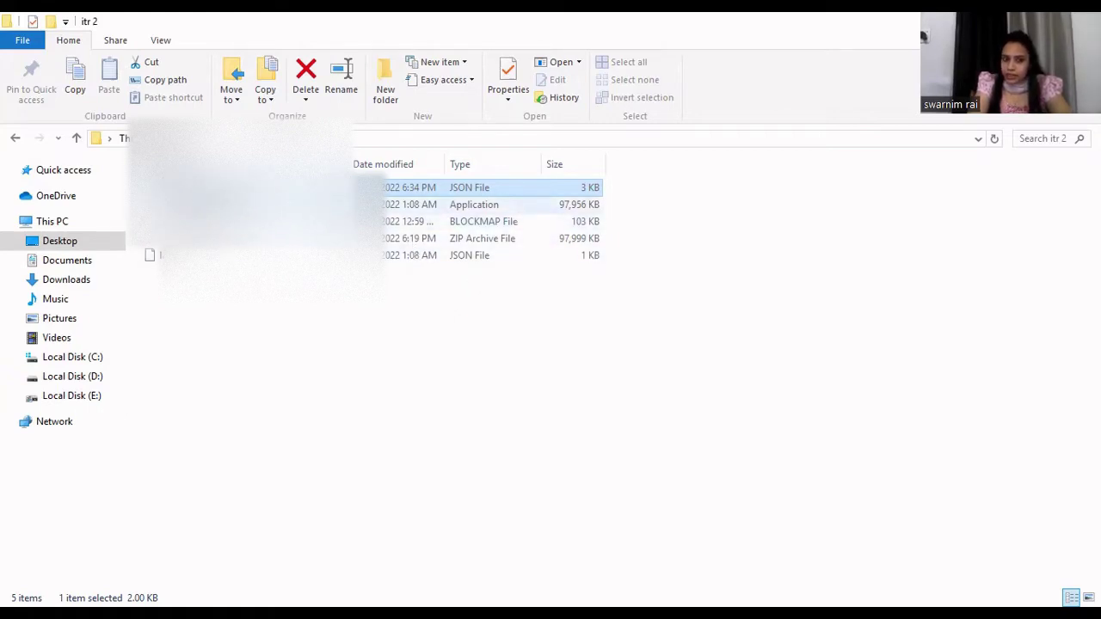
pyautogui.click(474, 204)
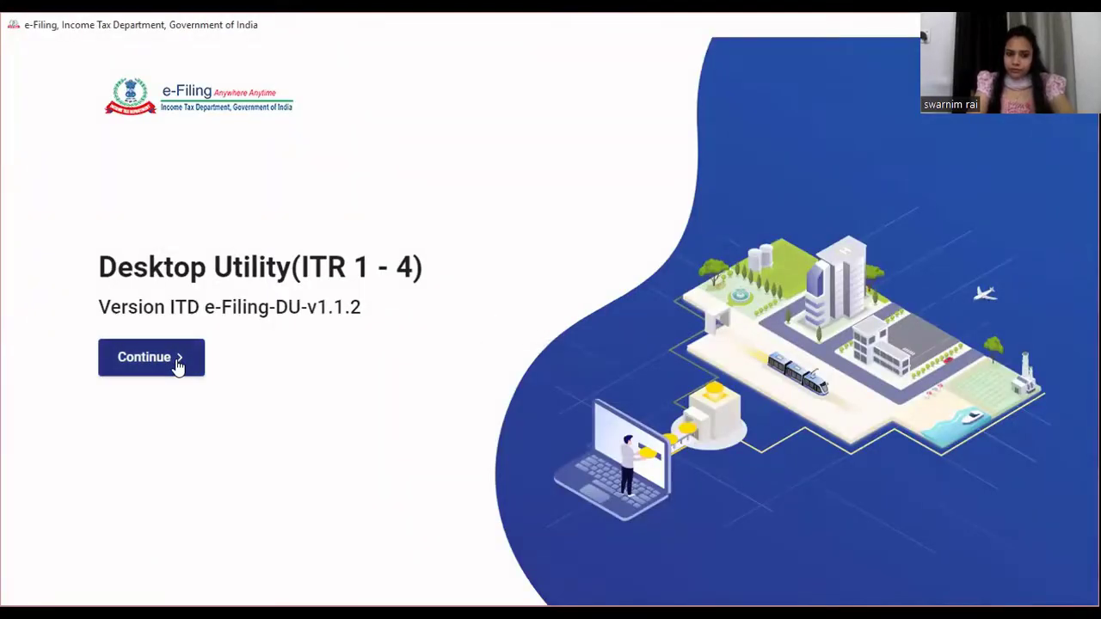
pyautogui.click(176, 366)
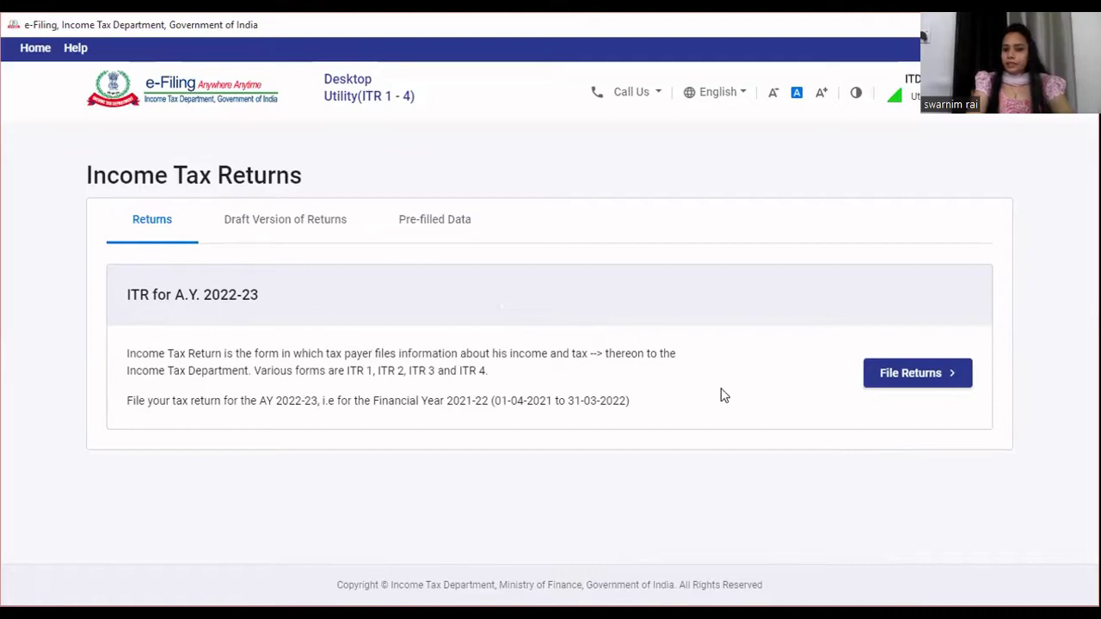
# Look through the draft versions of returns and go back to the returns for A.Y. 2022-23
pyautogui.click(337, 229)
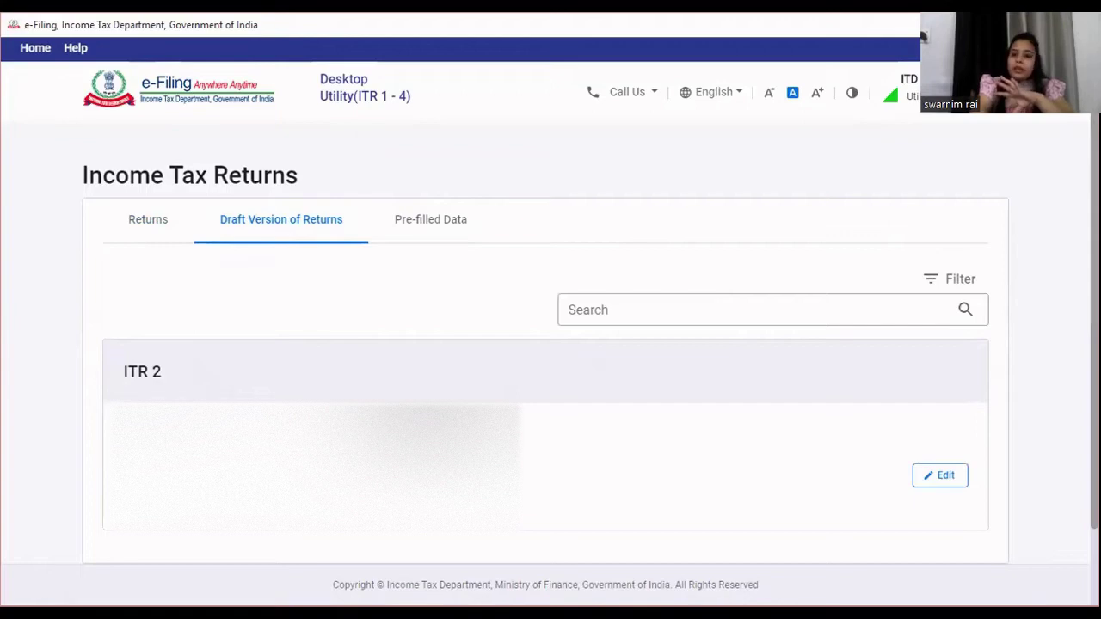
pyautogui.scroll(-1, 550, 344)
pyautogui.scroll(1, 551, 344)
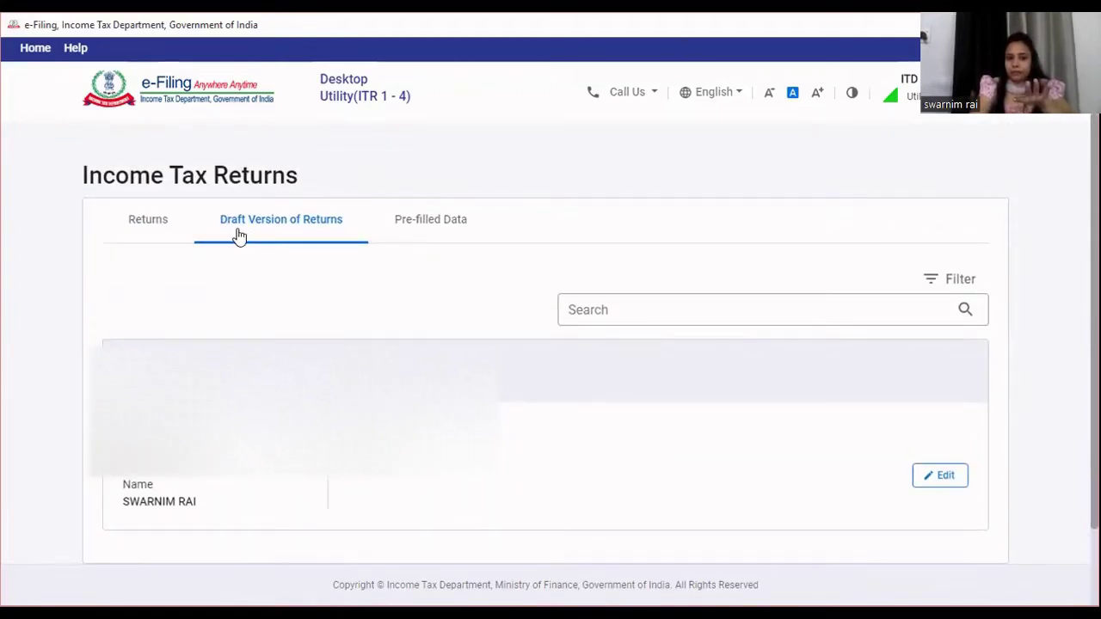
pyautogui.click(149, 221)
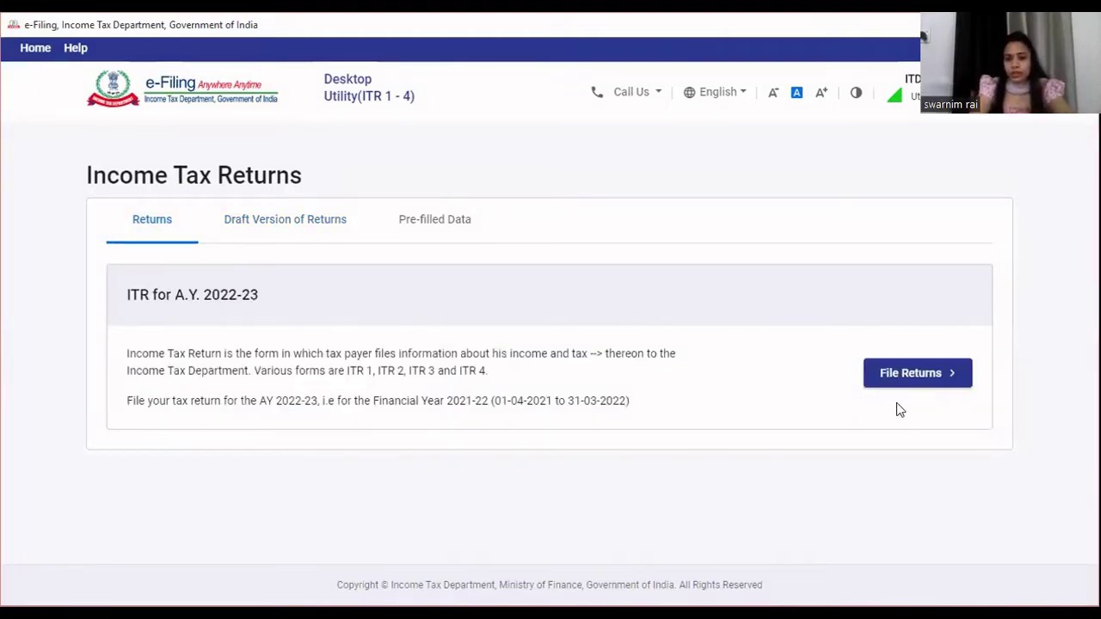
# Start filing the A.Y. 2022-23 return with the Import Pre-filled Data option and confirm proceeding with the import
pyautogui.click(925, 384)
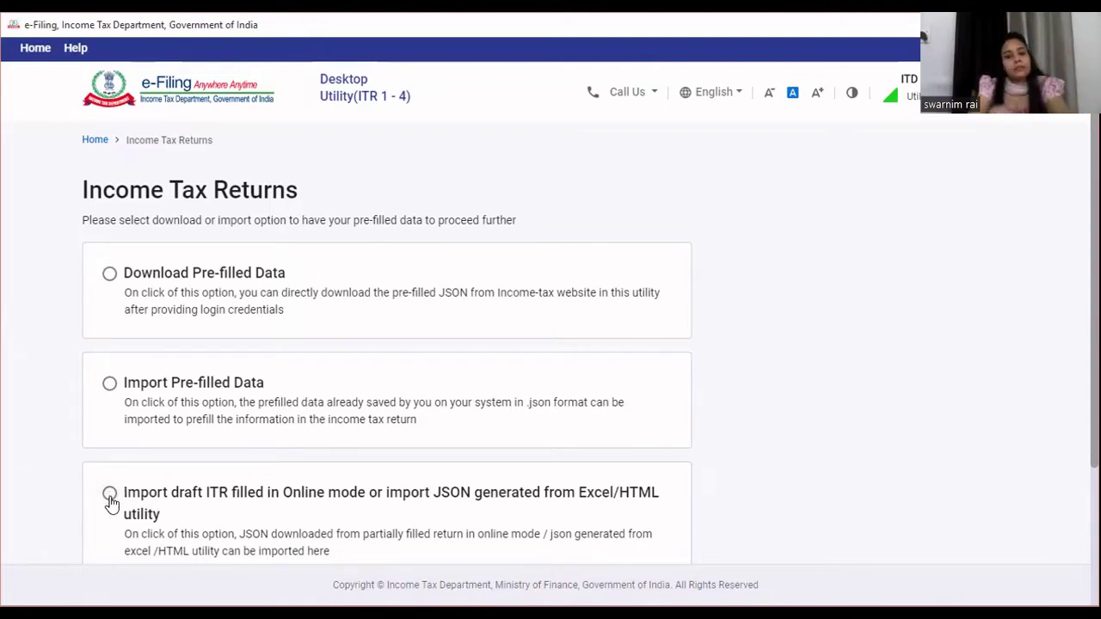
pyautogui.click(110, 384)
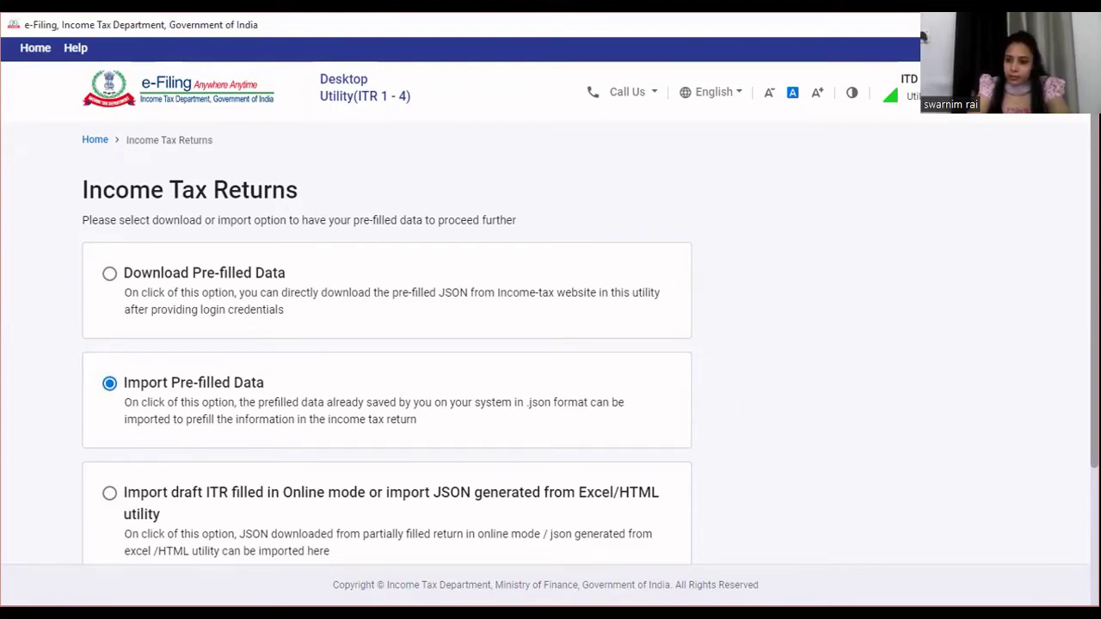
pyautogui.scroll(-3, 590, 344)
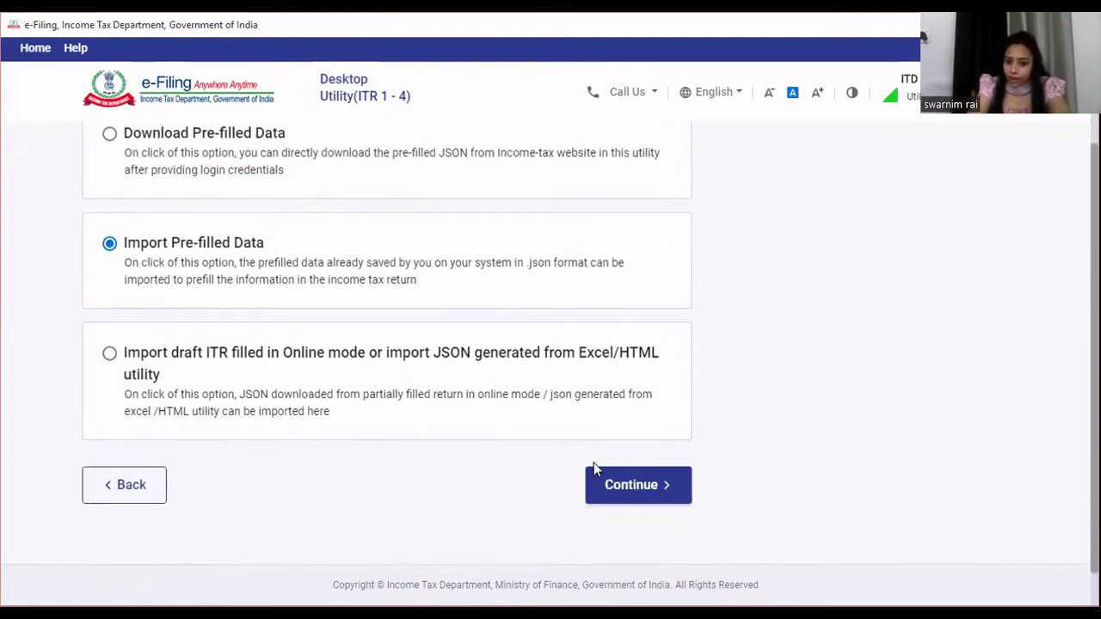
pyautogui.click(637, 487)
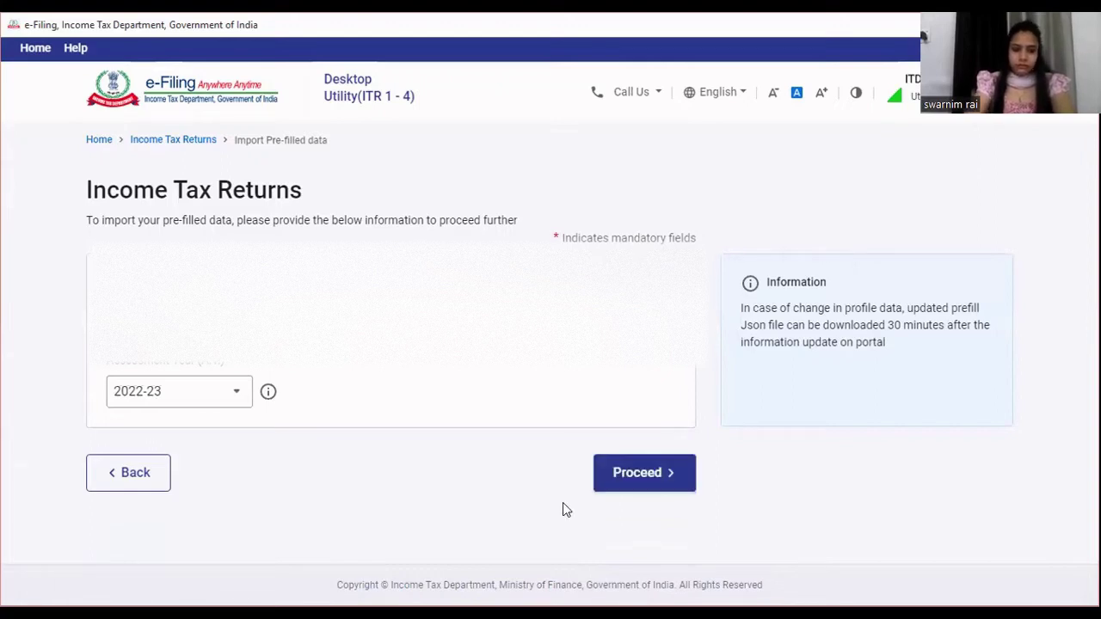
pyautogui.click(670, 482)
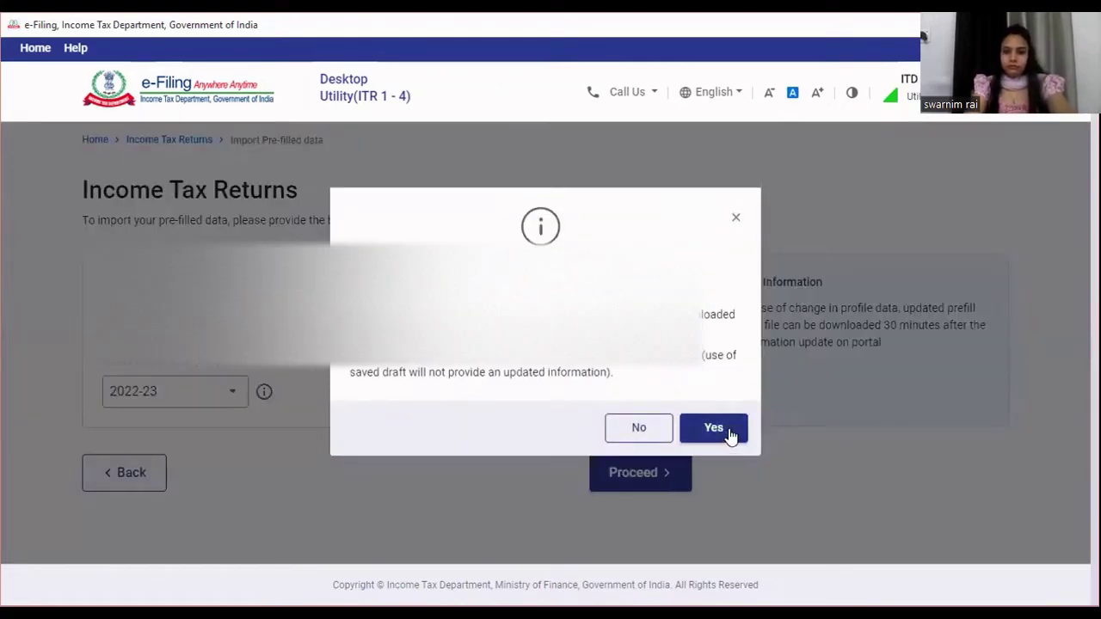
pyautogui.click(729, 430)
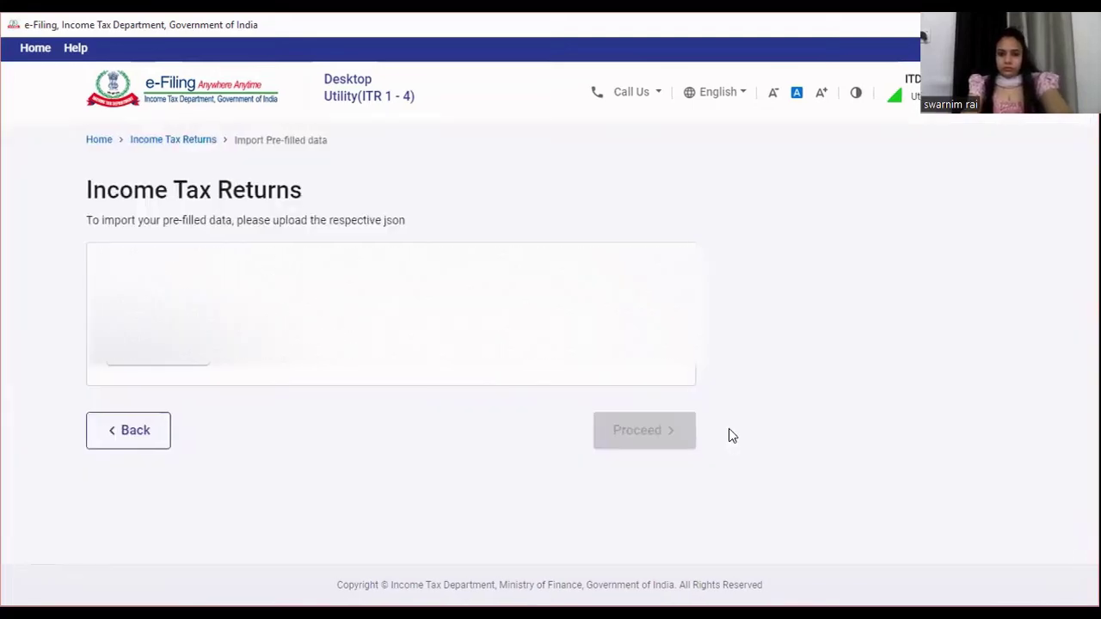
# Attach the saved prefill JSON file from the ITR 1 AY 2022-23 folder and proceed with the import
pyautogui.click(185, 356)
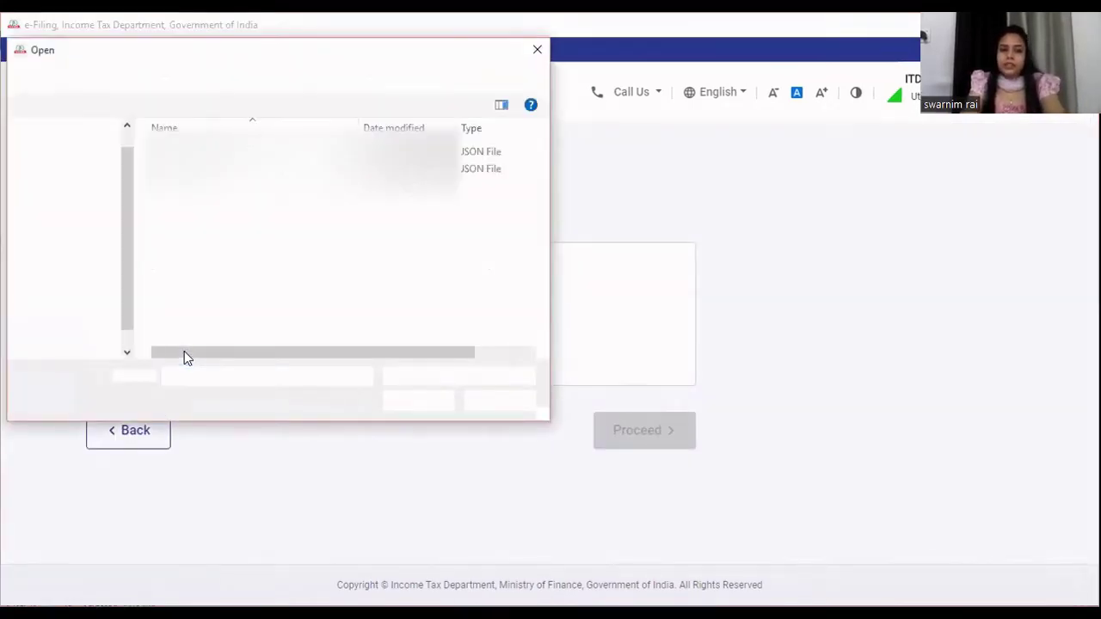
pyautogui.click(258, 152)
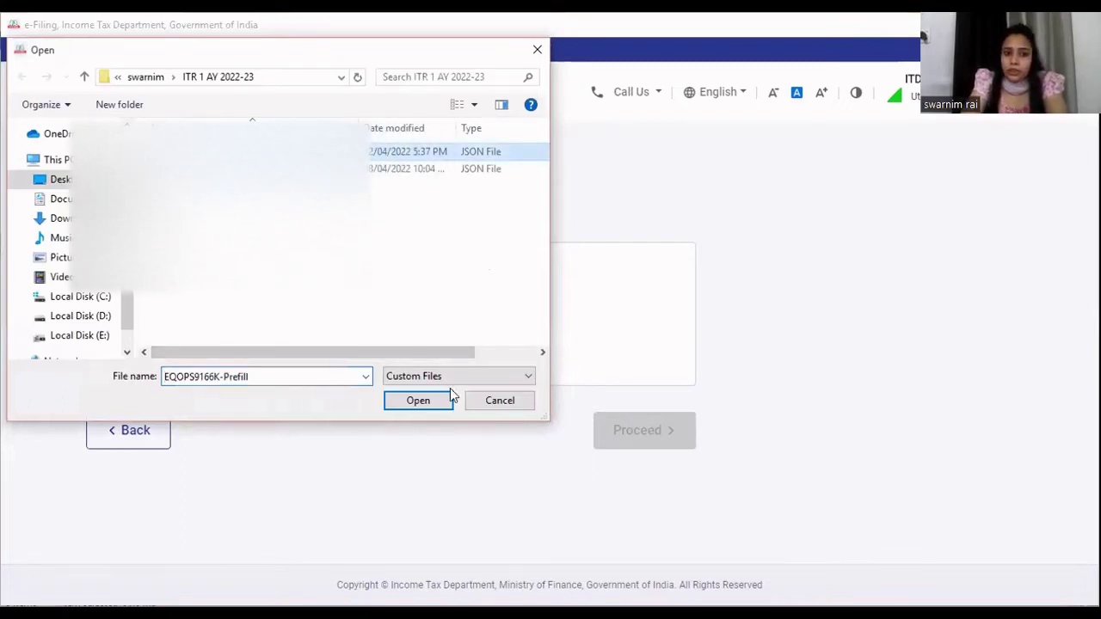
pyautogui.click(416, 400)
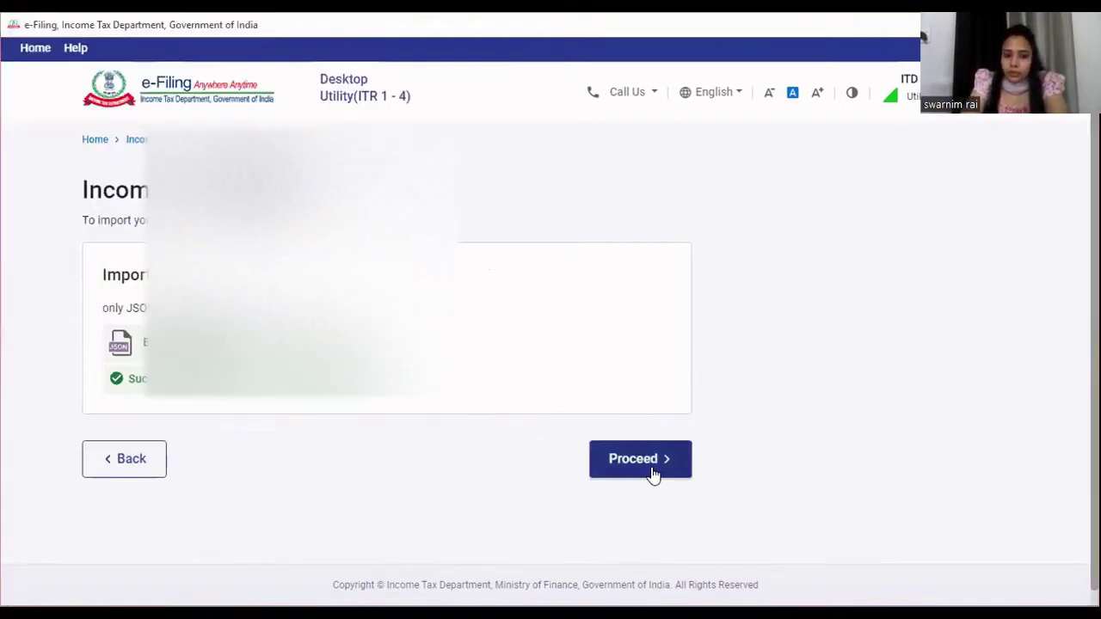
pyautogui.click(654, 460)
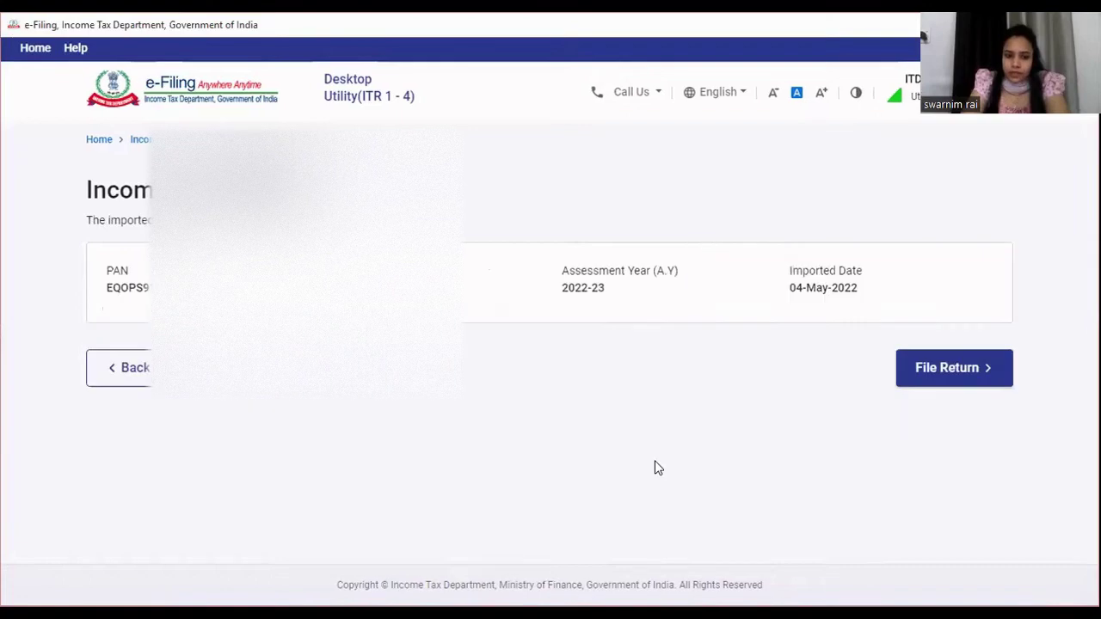
# Begin the return with Individual status and the ITR - 2 form
pyautogui.click(988, 378)
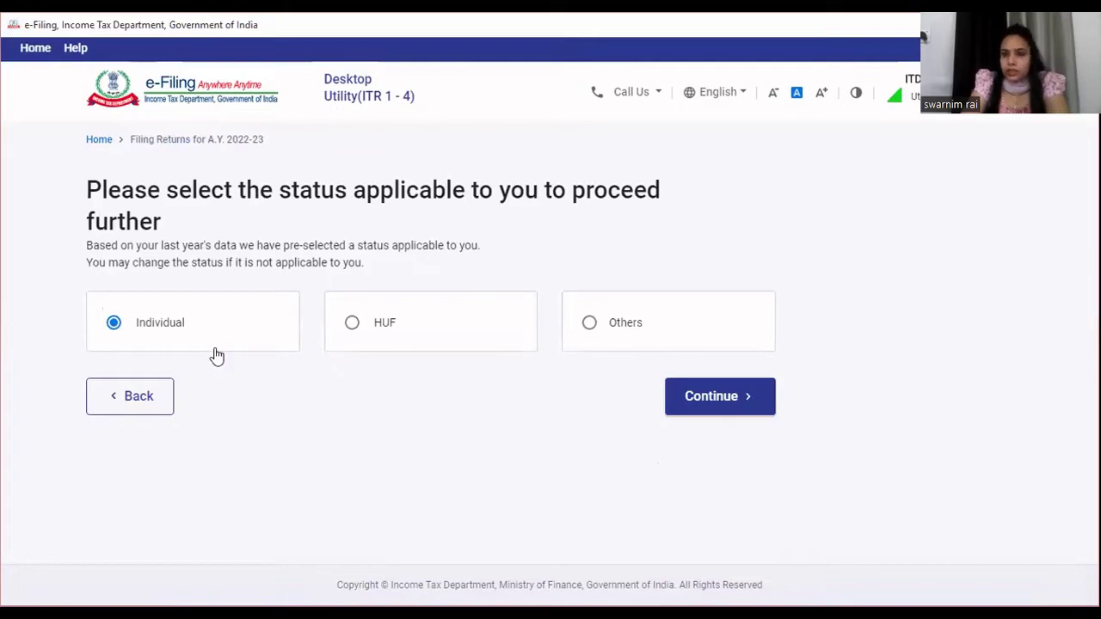
pyautogui.click(759, 404)
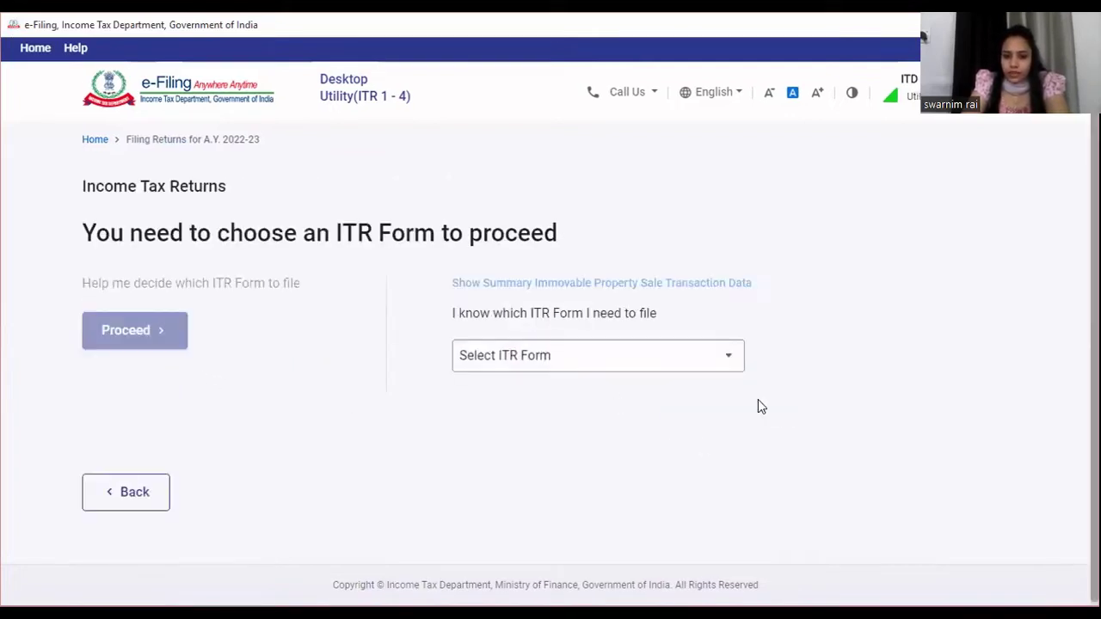
pyautogui.click(656, 356)
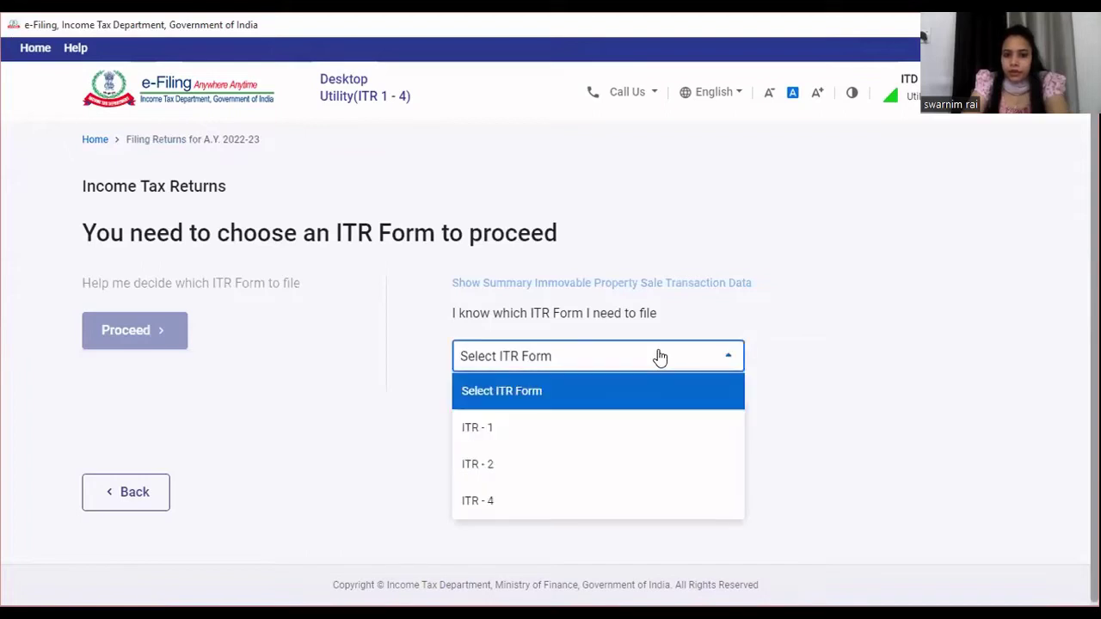
pyautogui.click(492, 463)
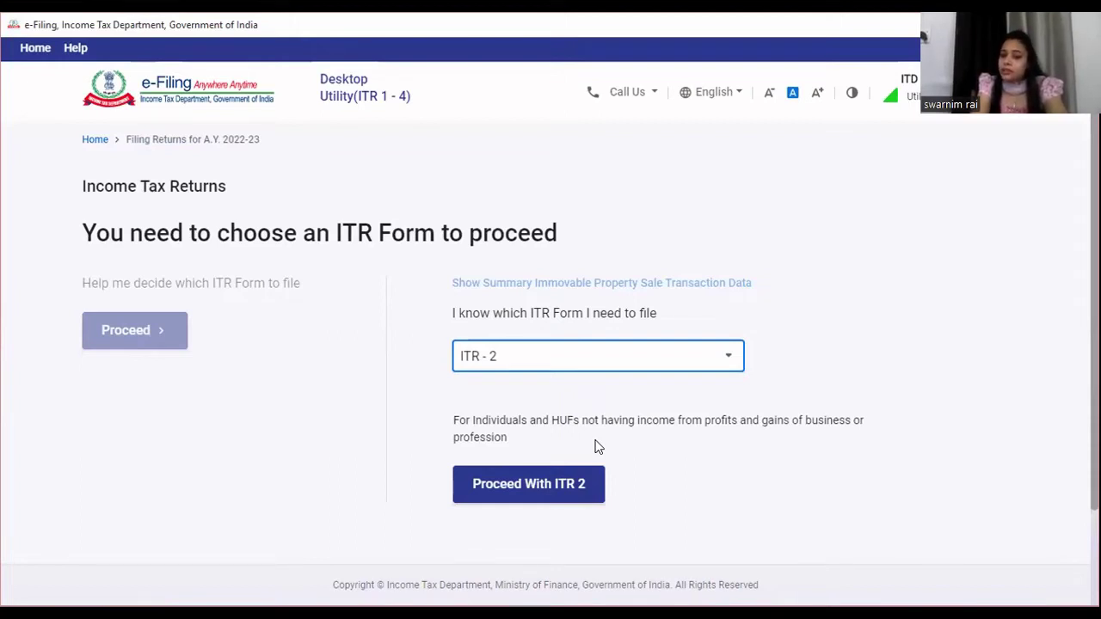
pyautogui.click(560, 487)
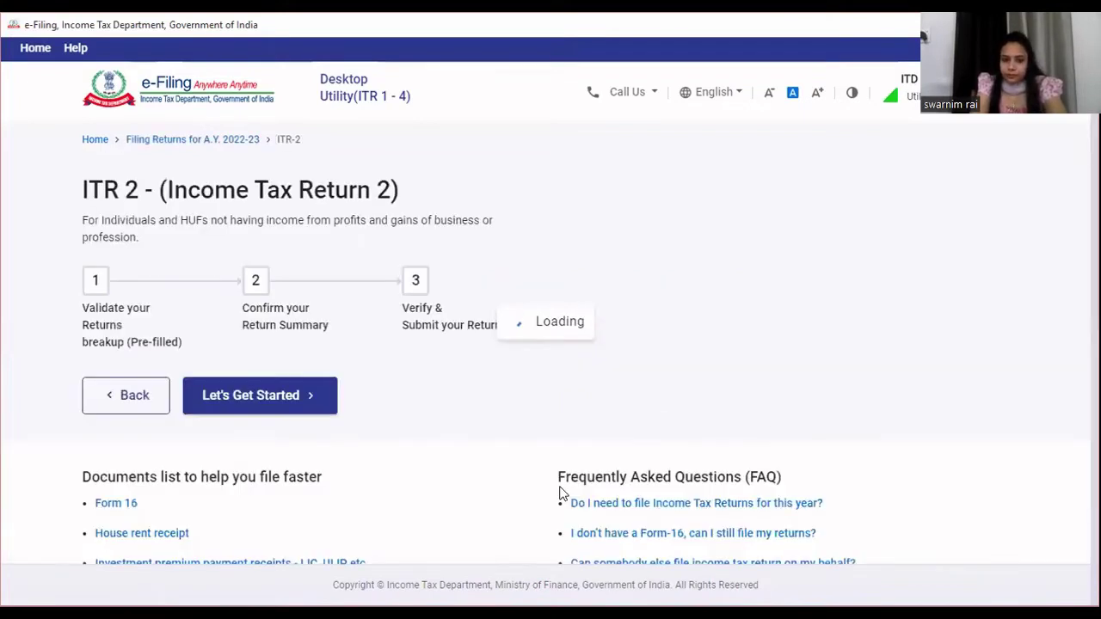
pyautogui.click(330, 407)
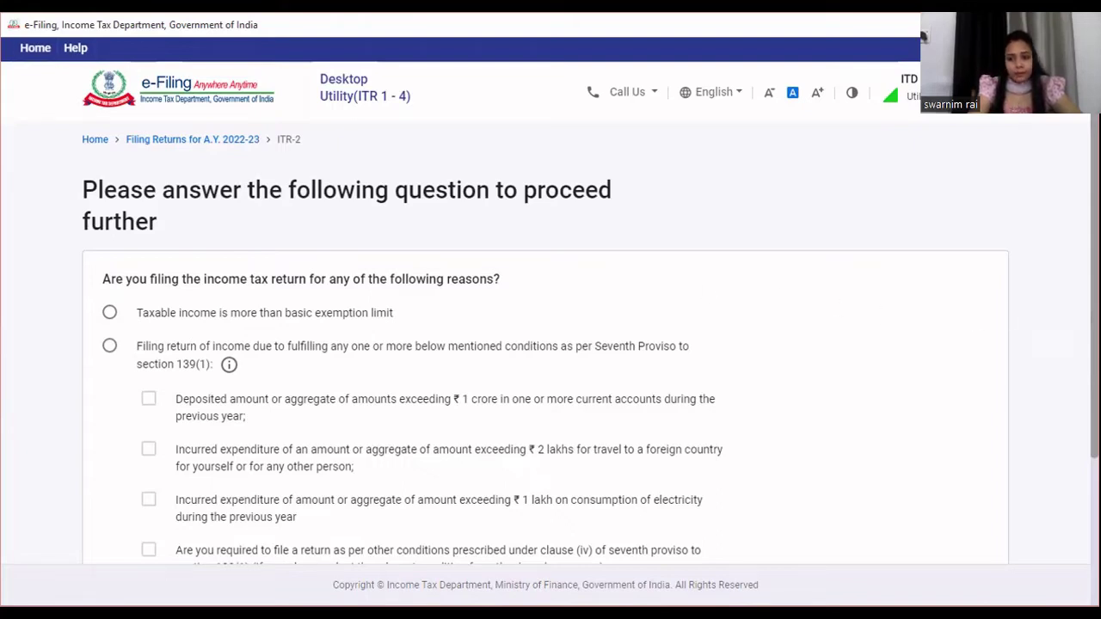
# Give "Taxable income is more than basic exemption limit" as the reason for filing and continue to schedule selection
pyautogui.scroll(-2, 551, 344)
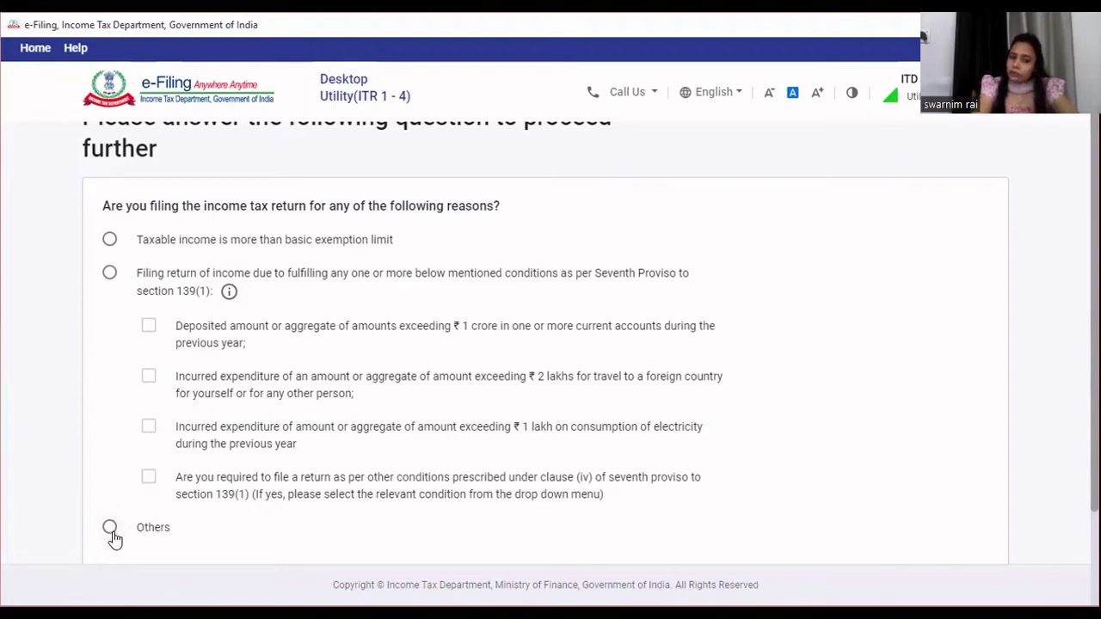
pyautogui.click(112, 243)
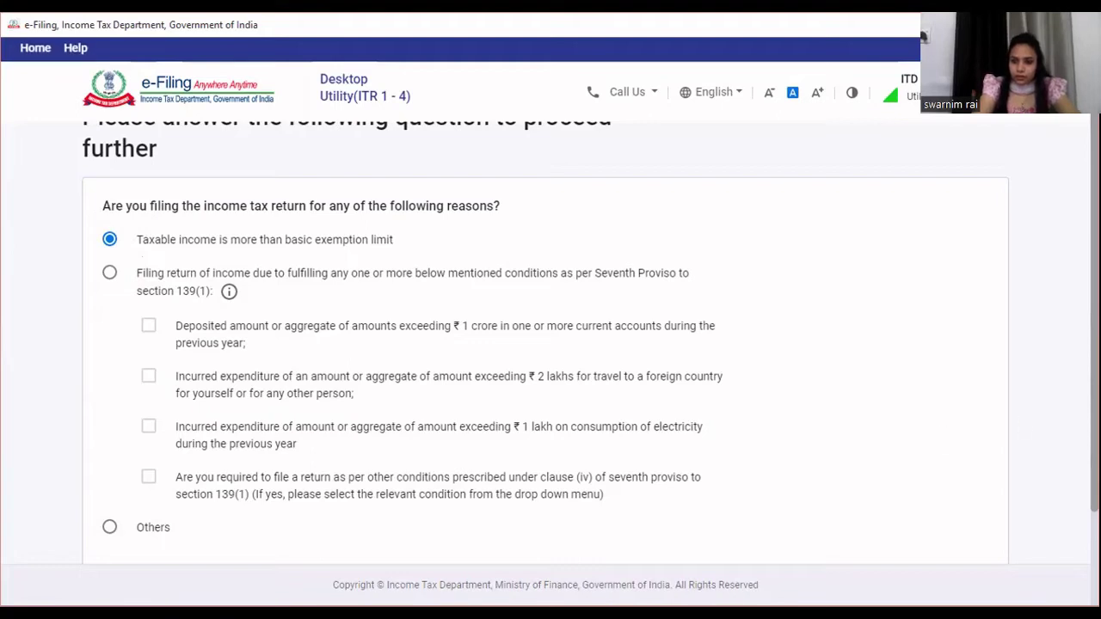
pyautogui.scroll(-2, 551, 345)
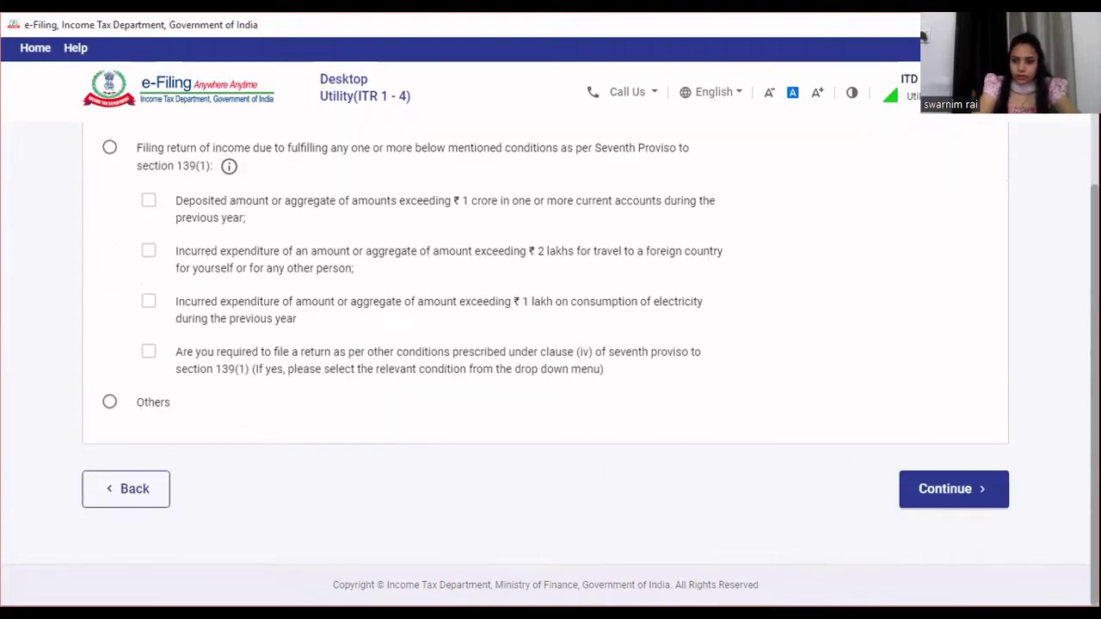
pyautogui.click(955, 487)
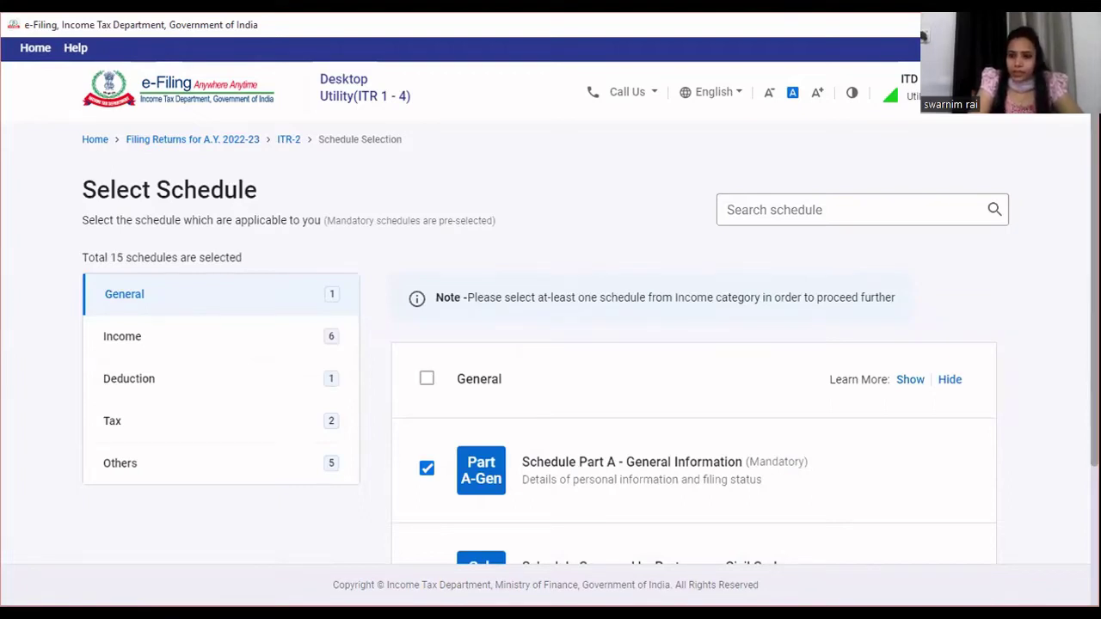
# Add Schedule House Property to the selected Income schedules
pyautogui.scroll(-1, 590, 350)
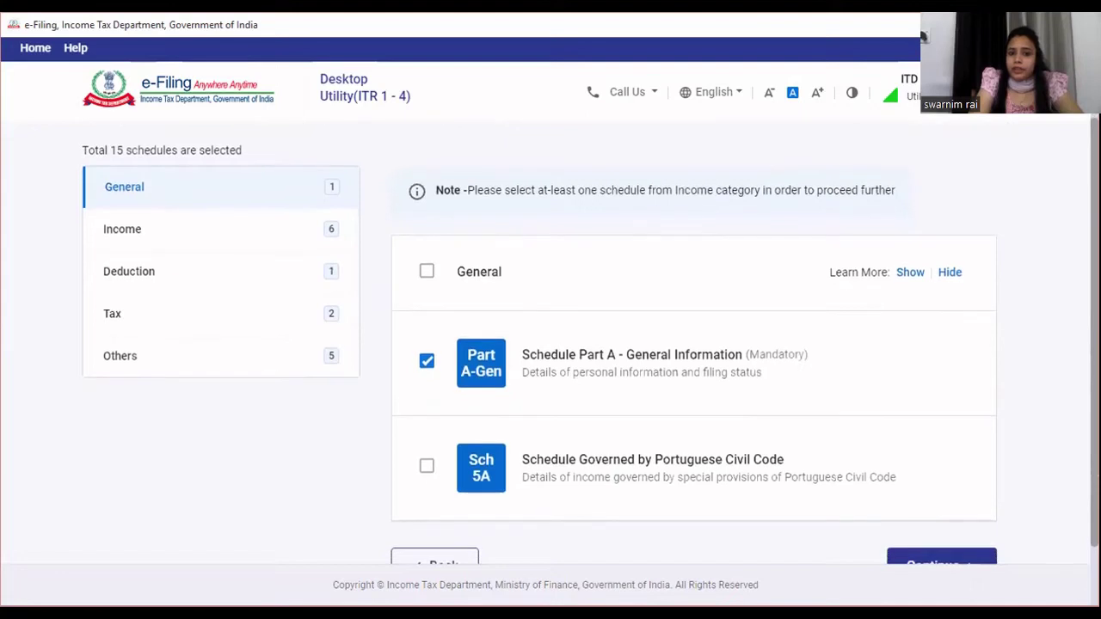
pyautogui.scroll(1, 448, 308)
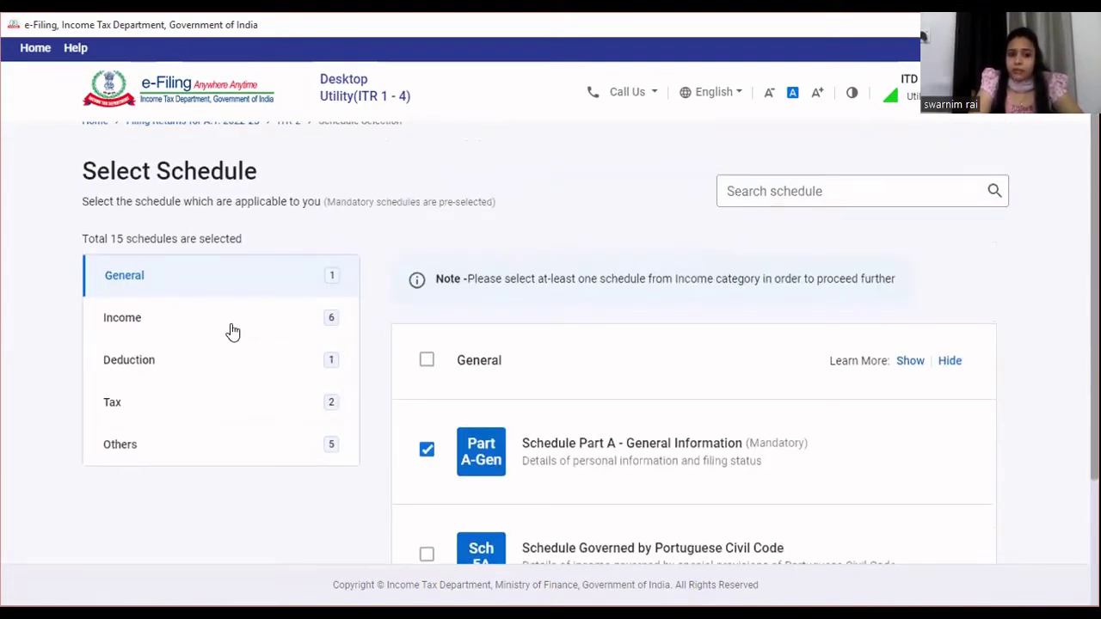
pyautogui.click(155, 317)
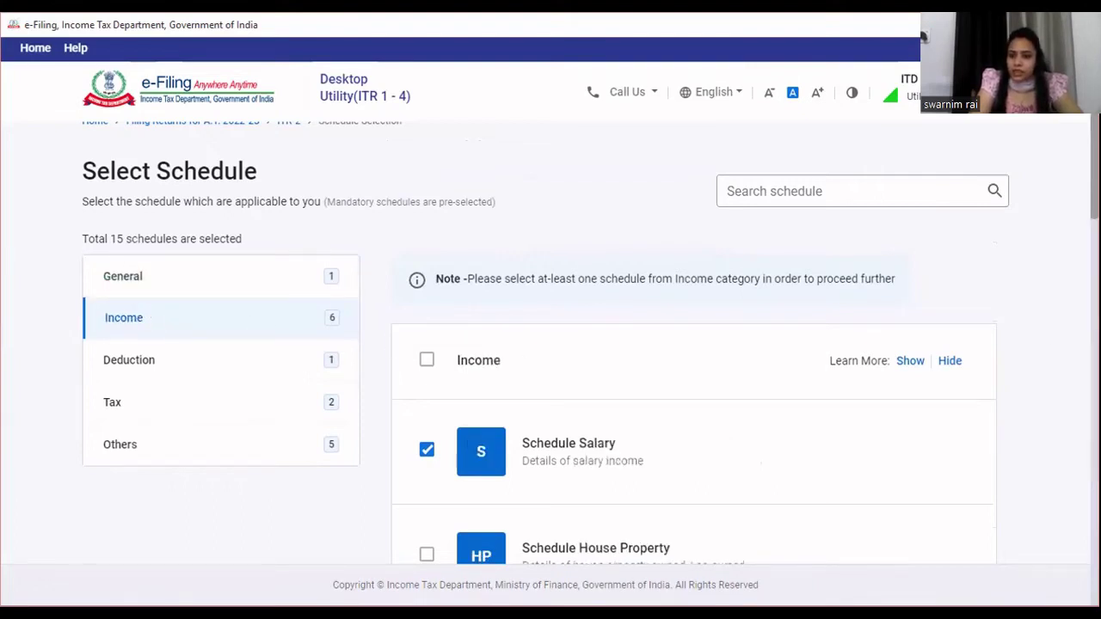
pyautogui.scroll(-3, 551, 344)
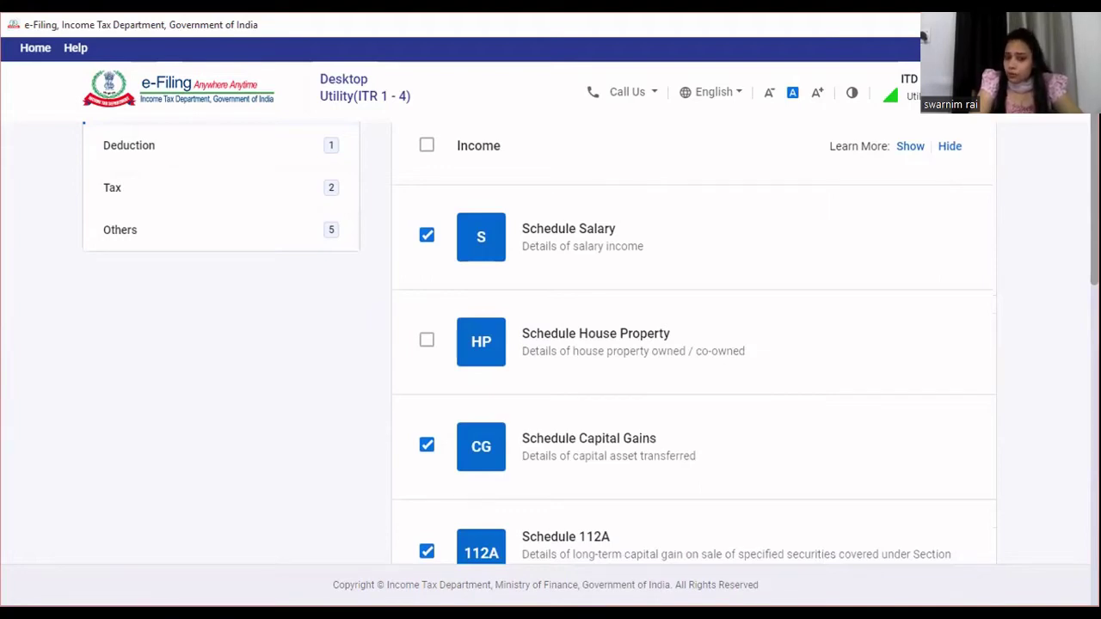
pyautogui.click(427, 345)
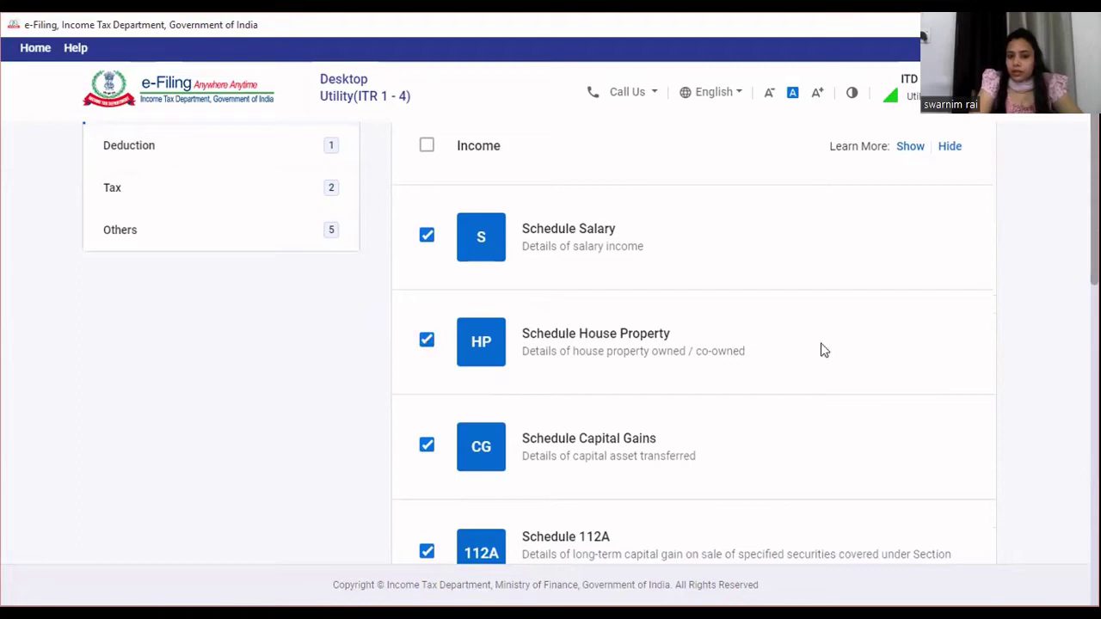
# Add Schedule Specified Person's Income to the selected Income schedules
pyautogui.scroll(-2, 592, 344)
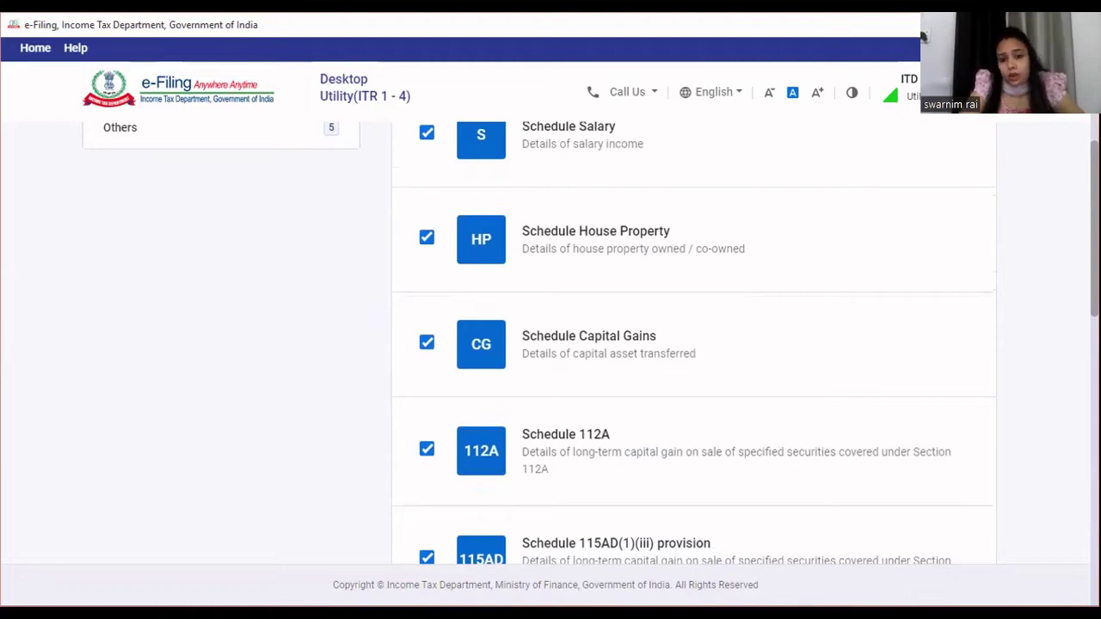
pyautogui.scroll(-4, 592, 344)
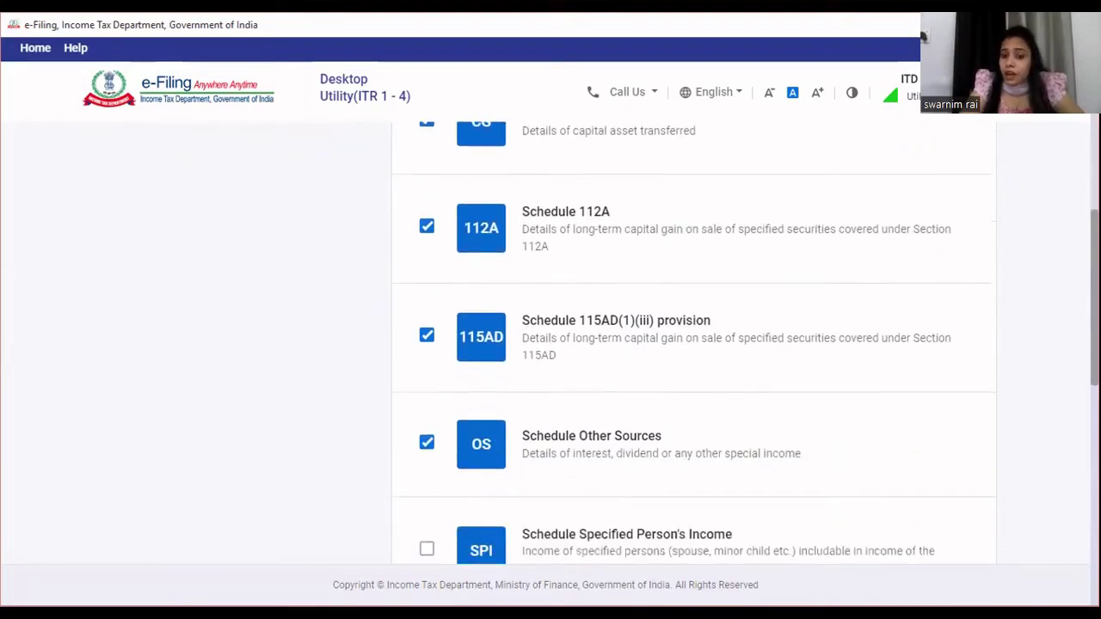
pyautogui.scroll(-1, 592, 344)
pyautogui.scroll(-2, 582, 380)
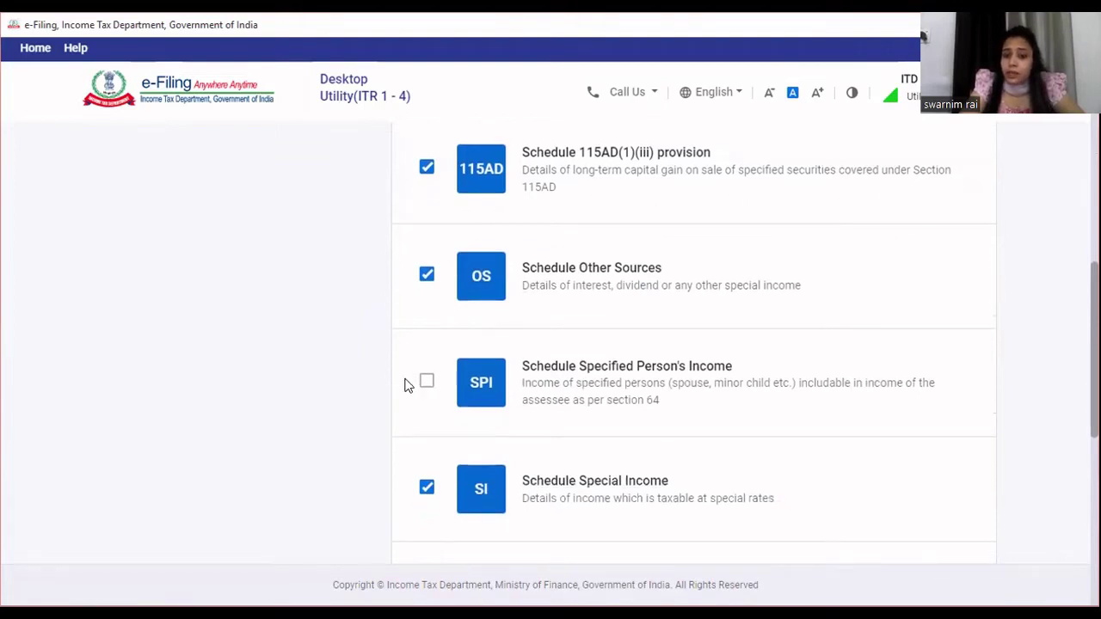
pyautogui.click(427, 383)
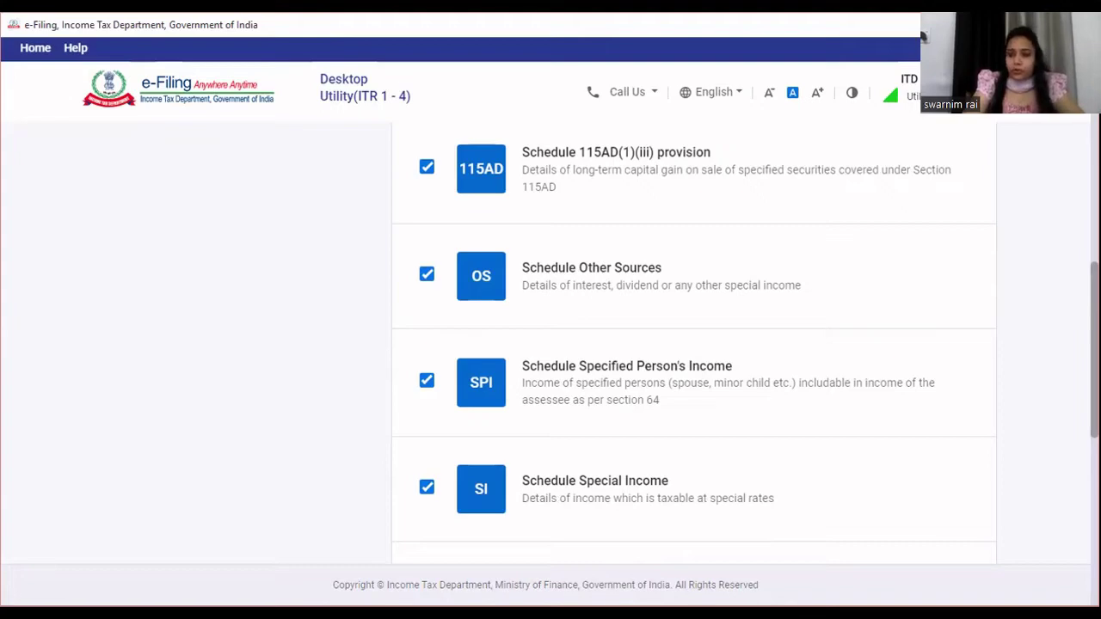
# Review the Deduction schedules, from Section 80G, 80GGA and 80D through Chapter VI-A
pyautogui.scroll(10, 592, 343)
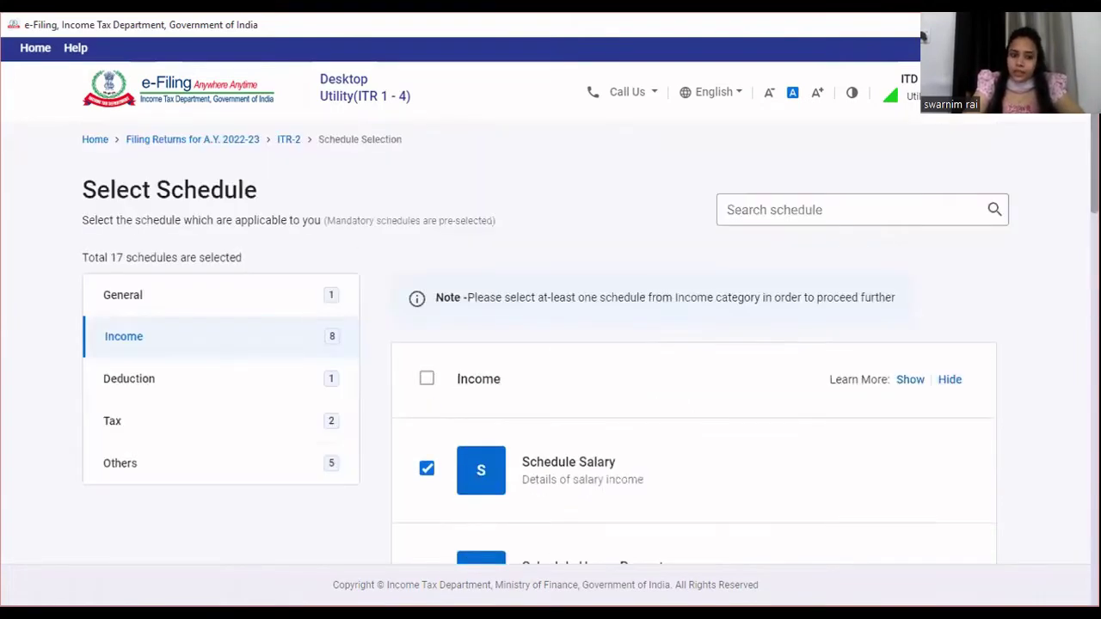
pyautogui.click(153, 377)
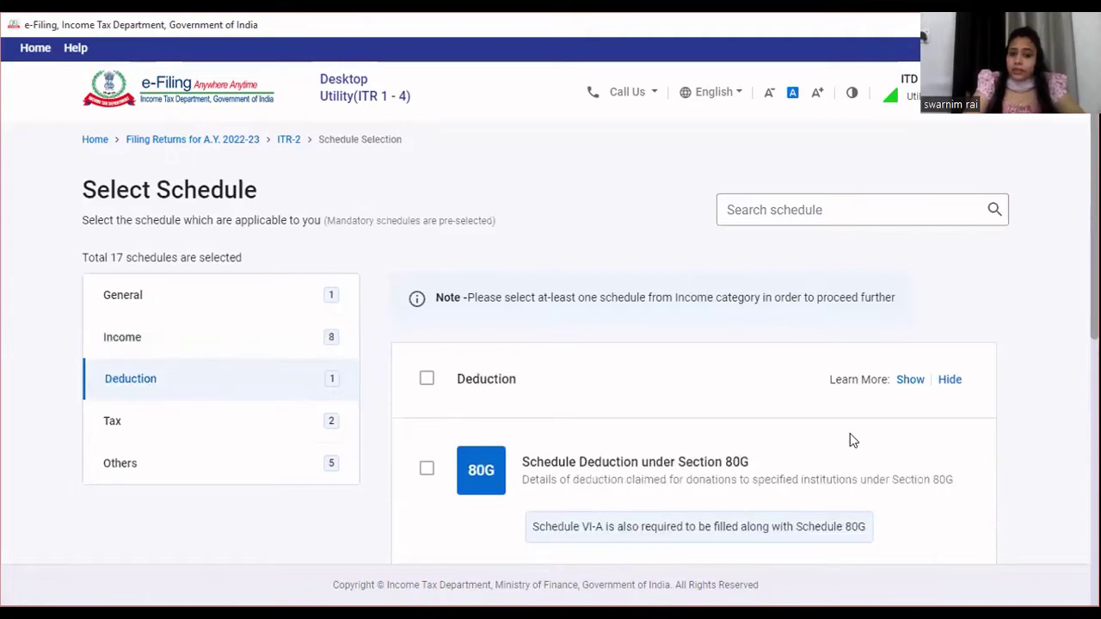
pyautogui.scroll(-2, 590, 339)
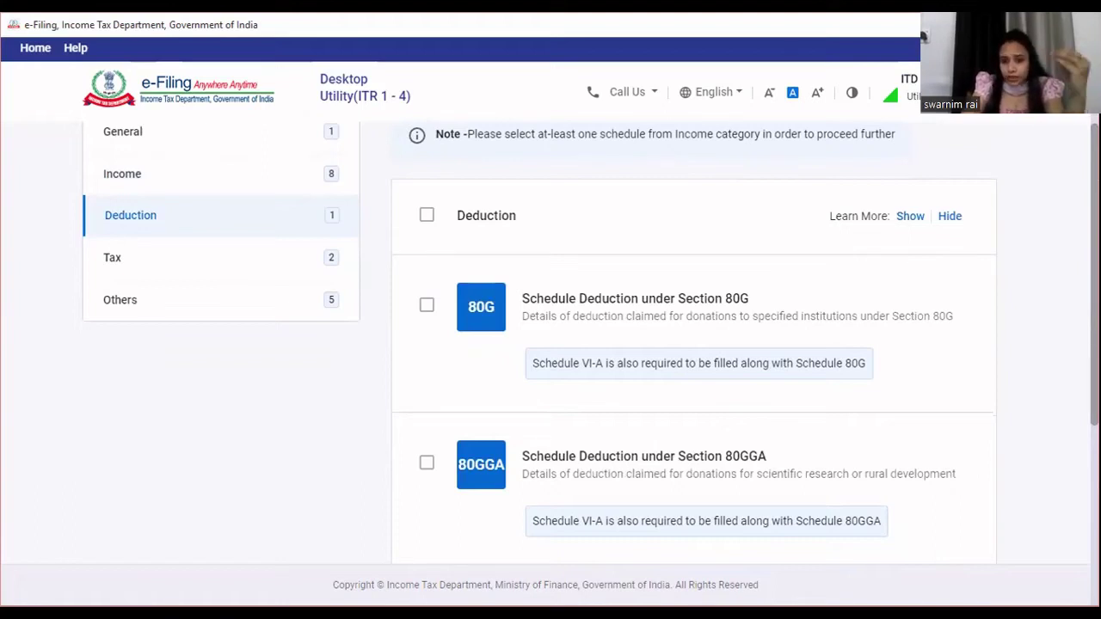
pyautogui.scroll(-2, 590, 339)
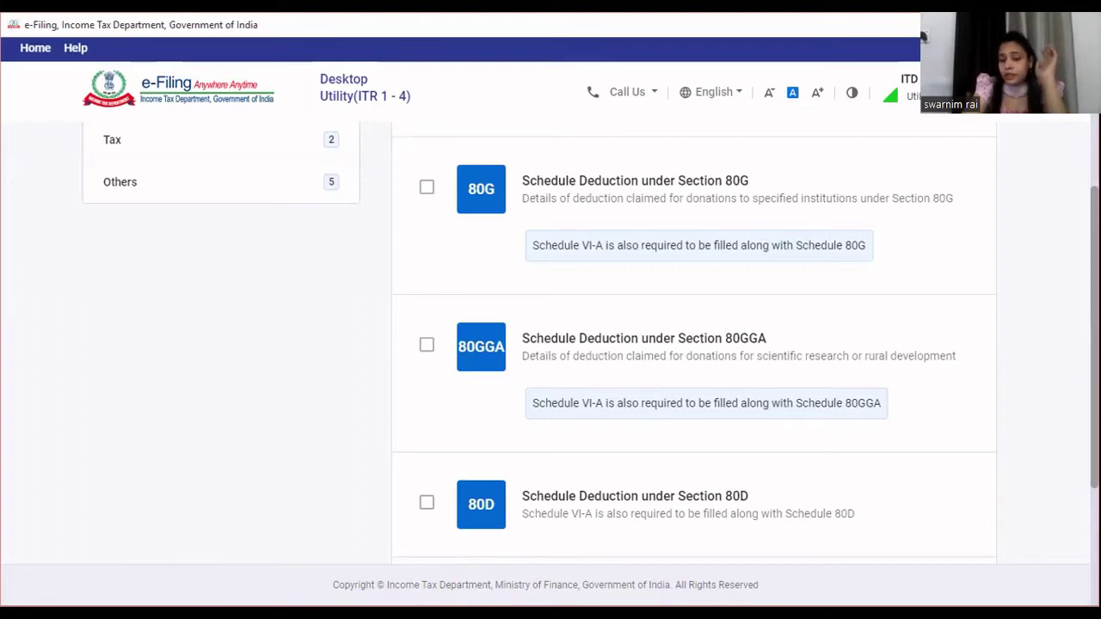
pyautogui.scroll(-1, 590, 344)
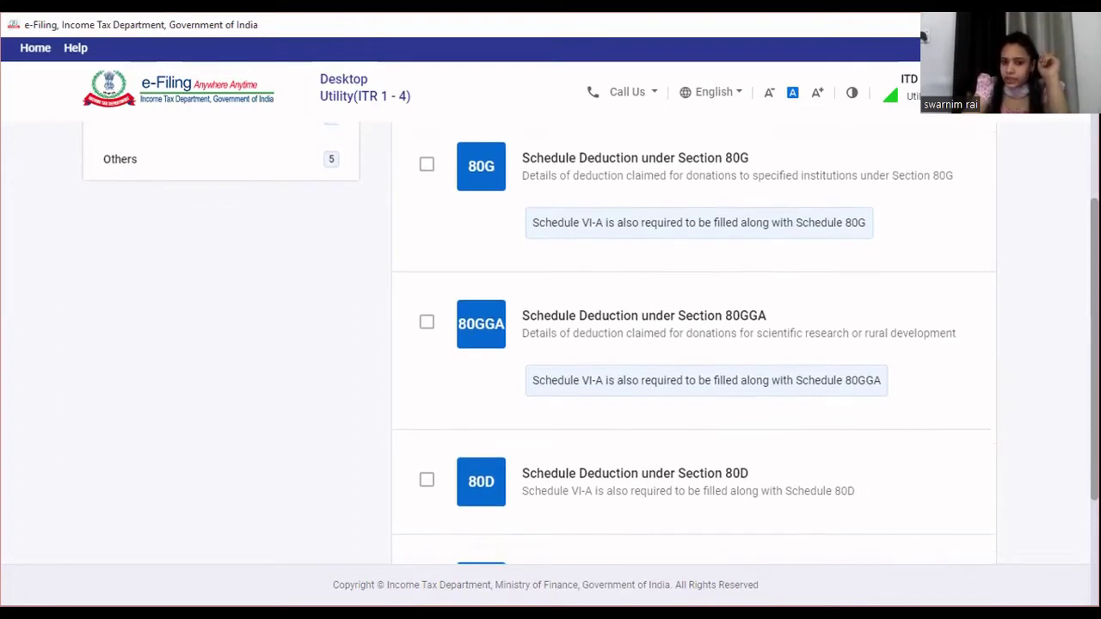
pyautogui.scroll(-2, 560, 514)
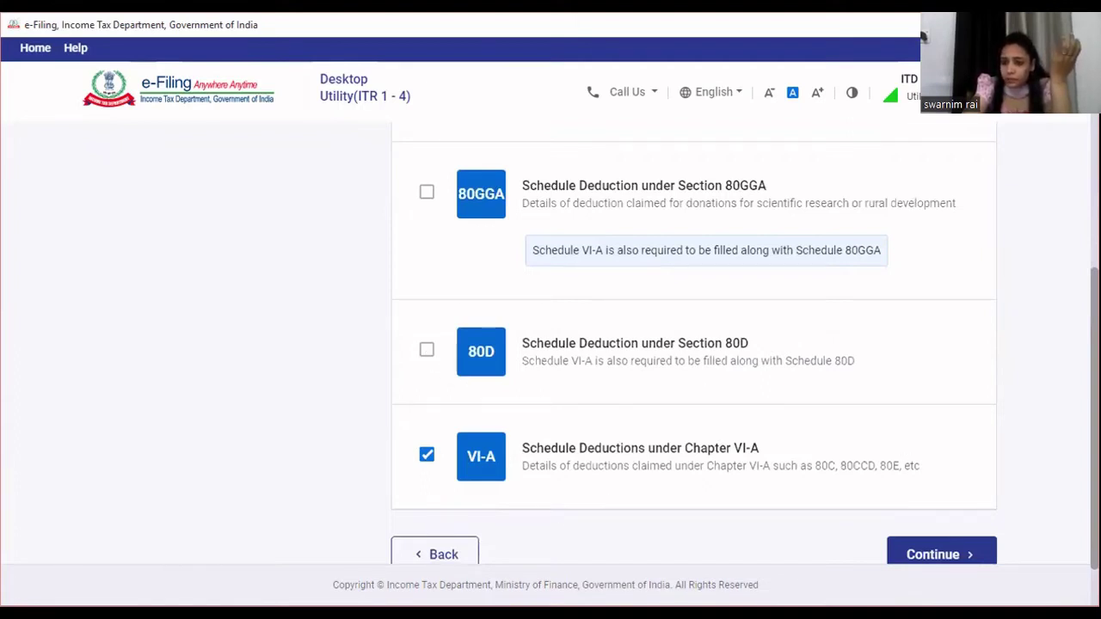
pyautogui.scroll(-1, 693, 344)
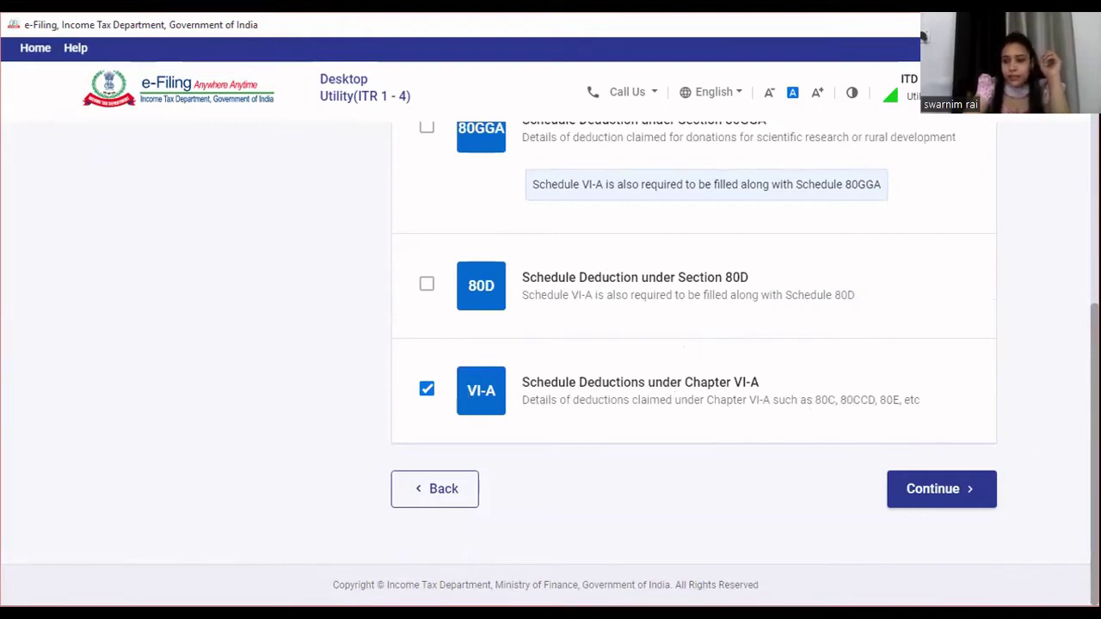
# Review the Tax schedules, covering computation of income and tax, tax payments, TDS, TCS and tax deferred on ESOP
pyautogui.scroll(4, 694, 344)
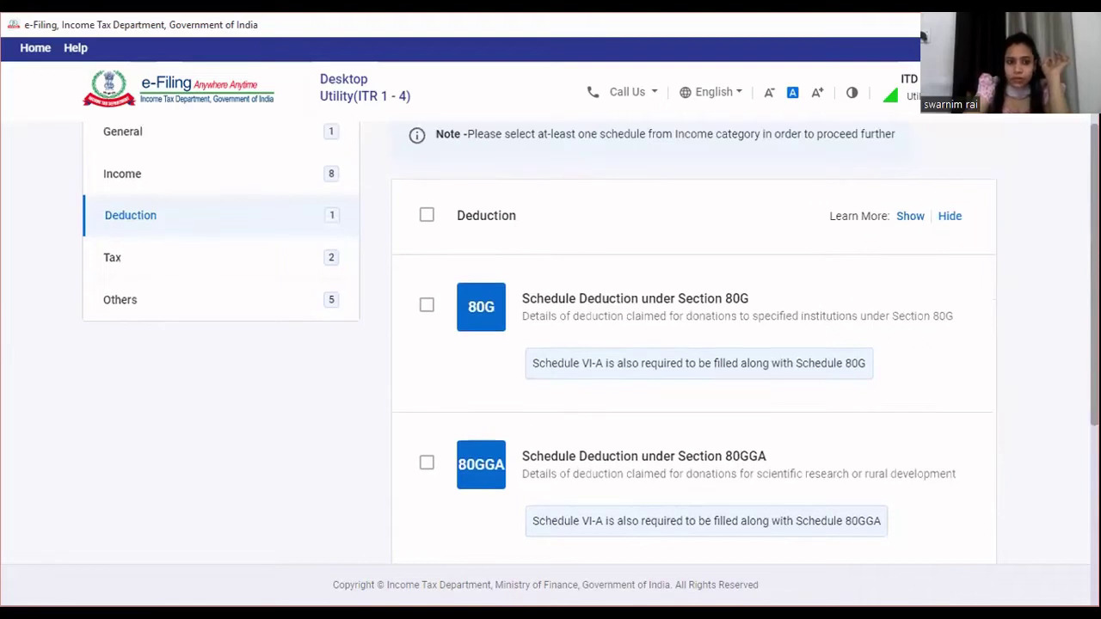
pyautogui.click(239, 275)
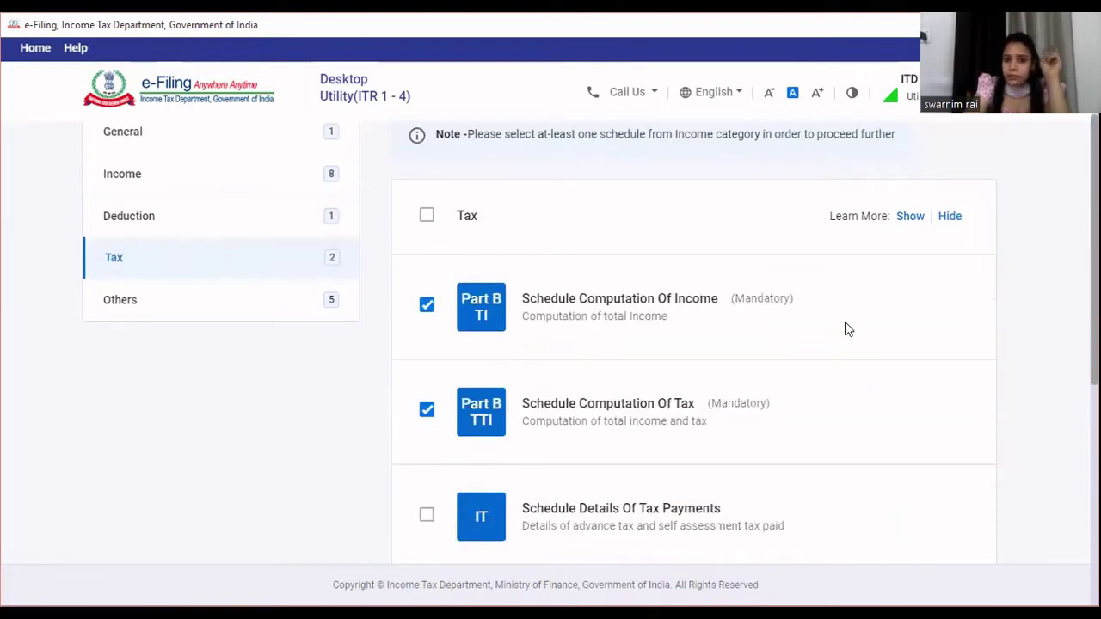
pyautogui.scroll(-1, 694, 344)
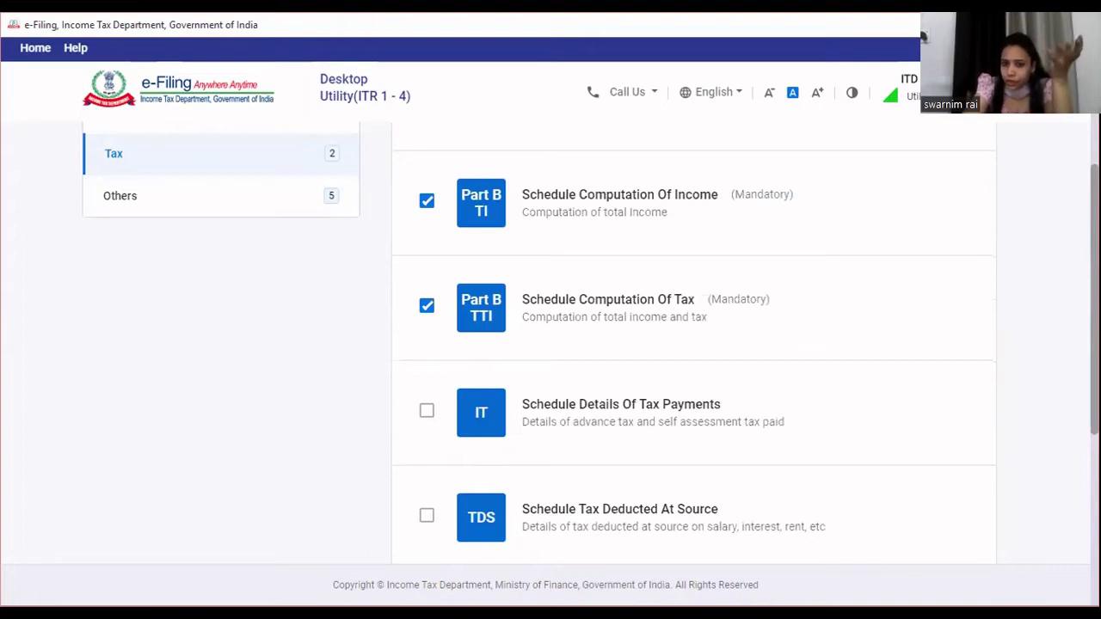
pyautogui.scroll(-1, 591, 344)
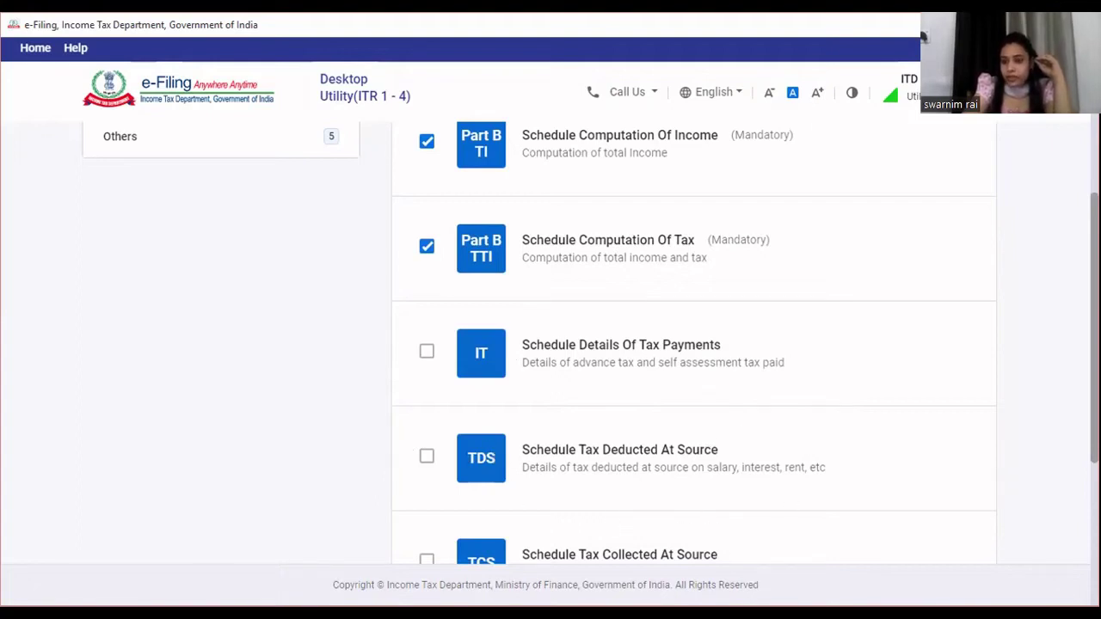
pyautogui.scroll(-3, 693, 344)
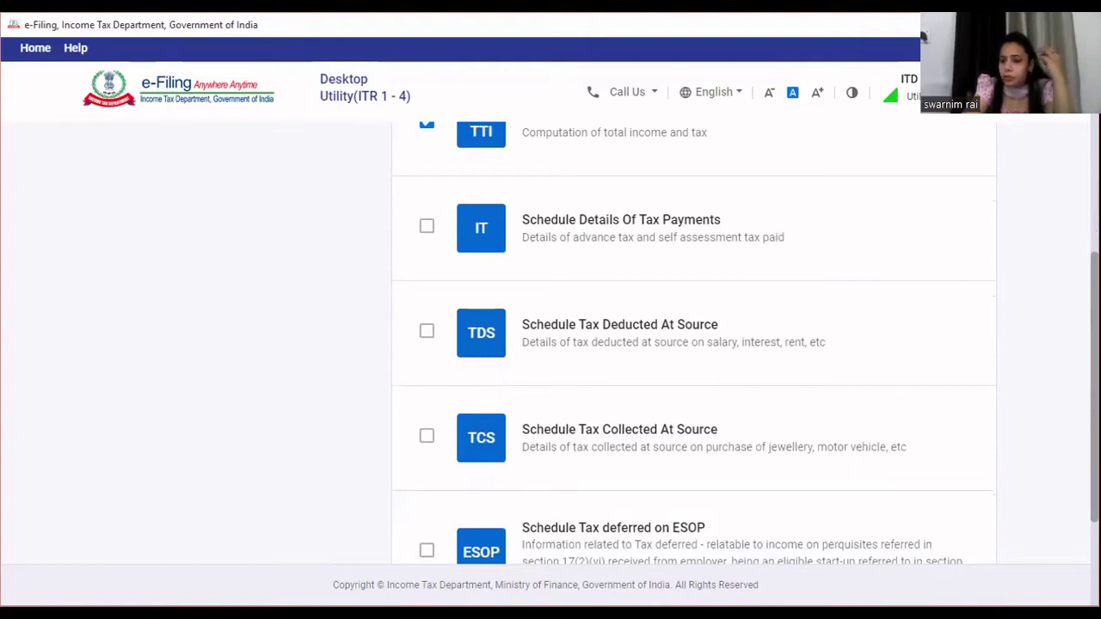
pyautogui.scroll(-1, 693, 344)
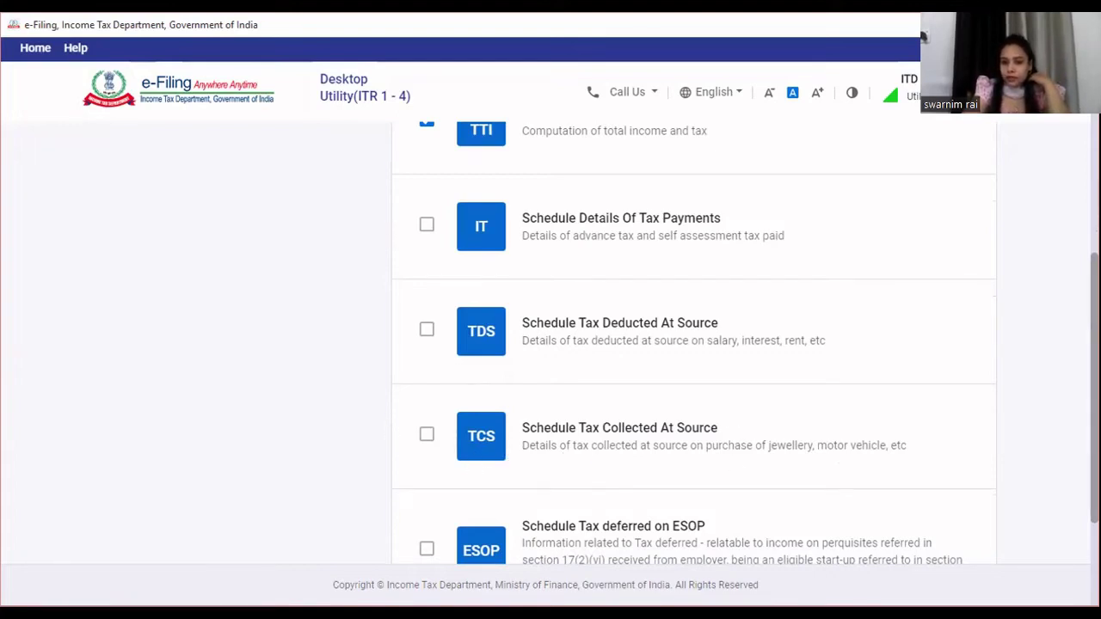
pyautogui.scroll(-2, 693, 344)
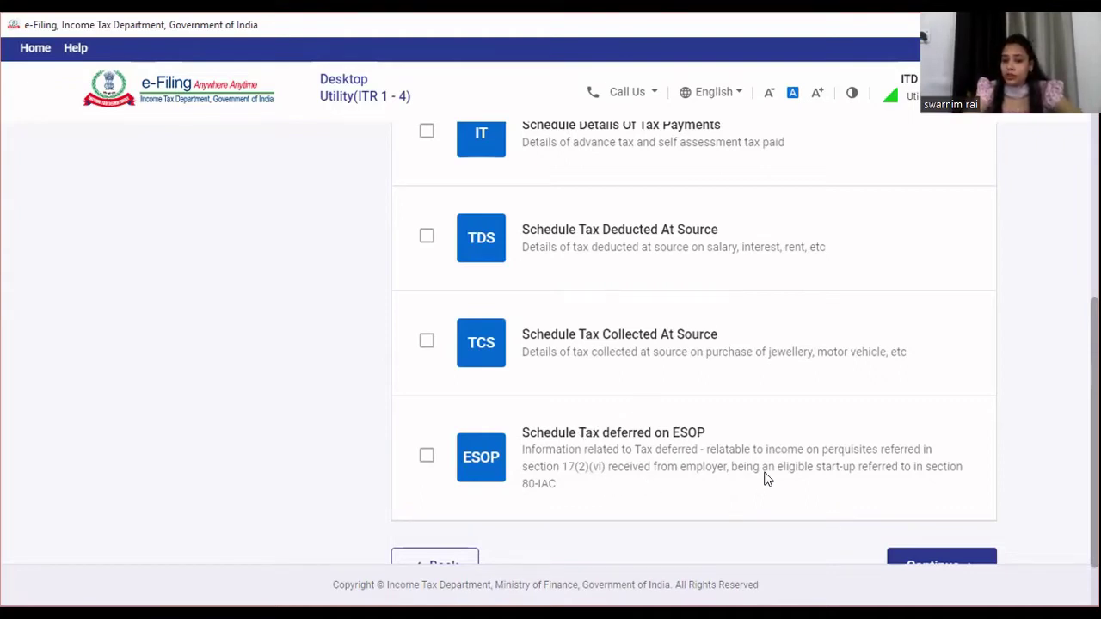
# Review the Others schedules, from CYLA, BFLA and CFL through Foreign Assets, AMT, AMTC and Assets and Liabilities
pyautogui.scroll(5, 1062, 290)
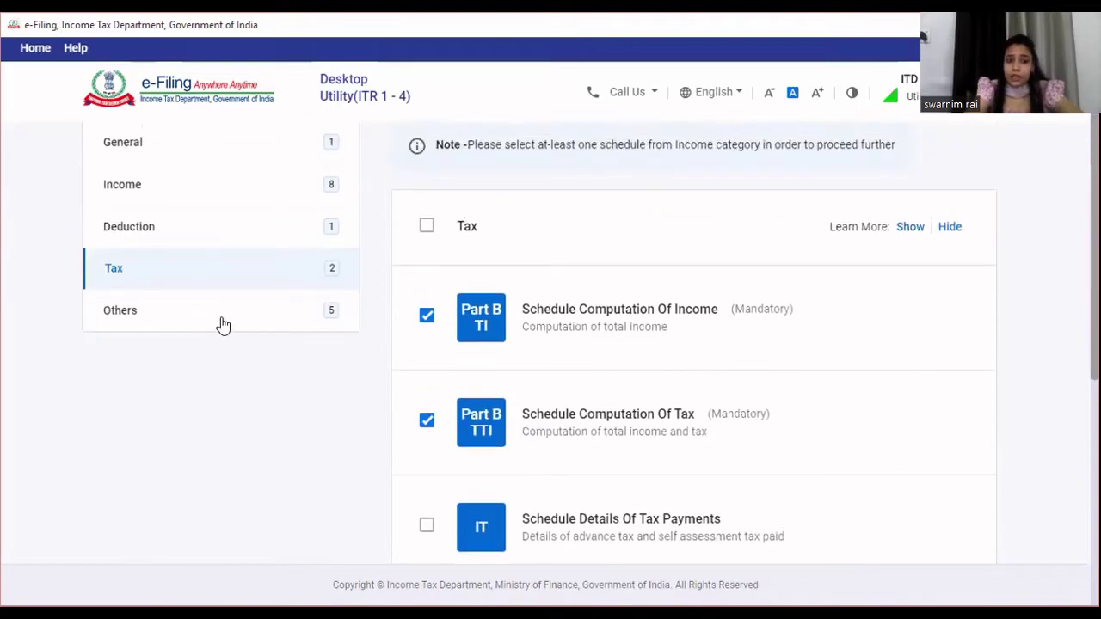
pyautogui.click(221, 323)
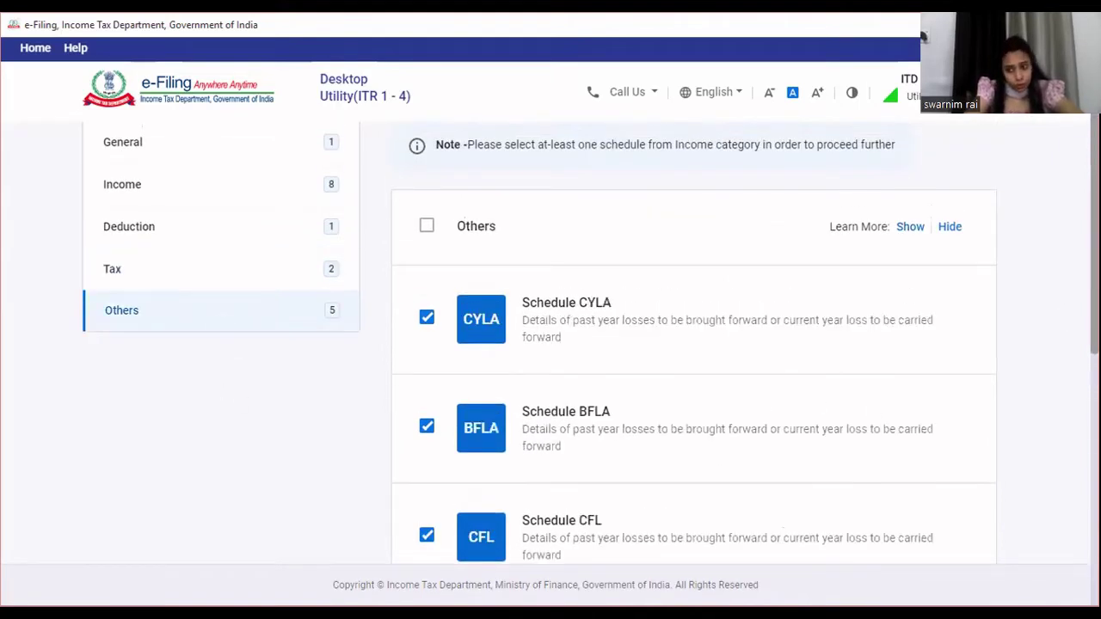
pyautogui.scroll(-1, 591, 345)
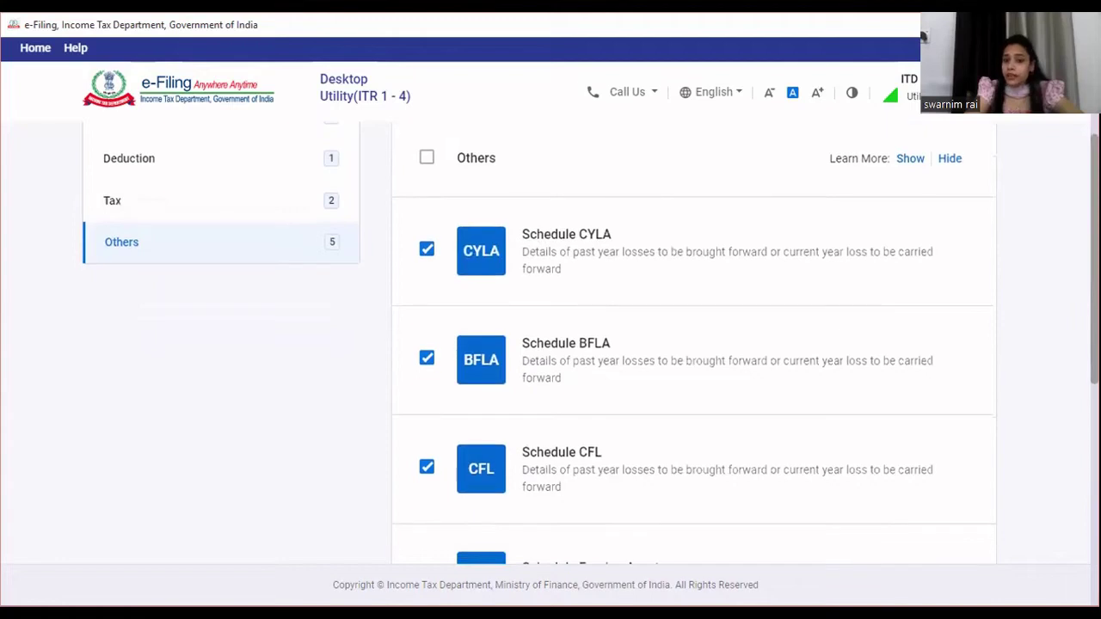
pyautogui.scroll(-1, 694, 344)
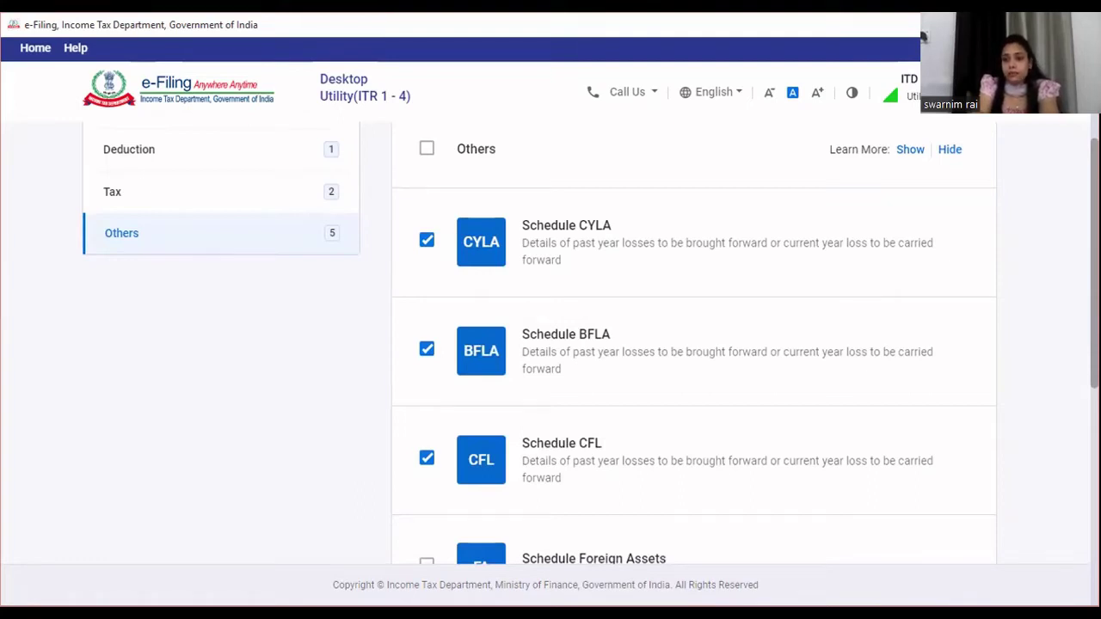
pyautogui.scroll(1, 550, 344)
pyautogui.scroll(1, 551, 344)
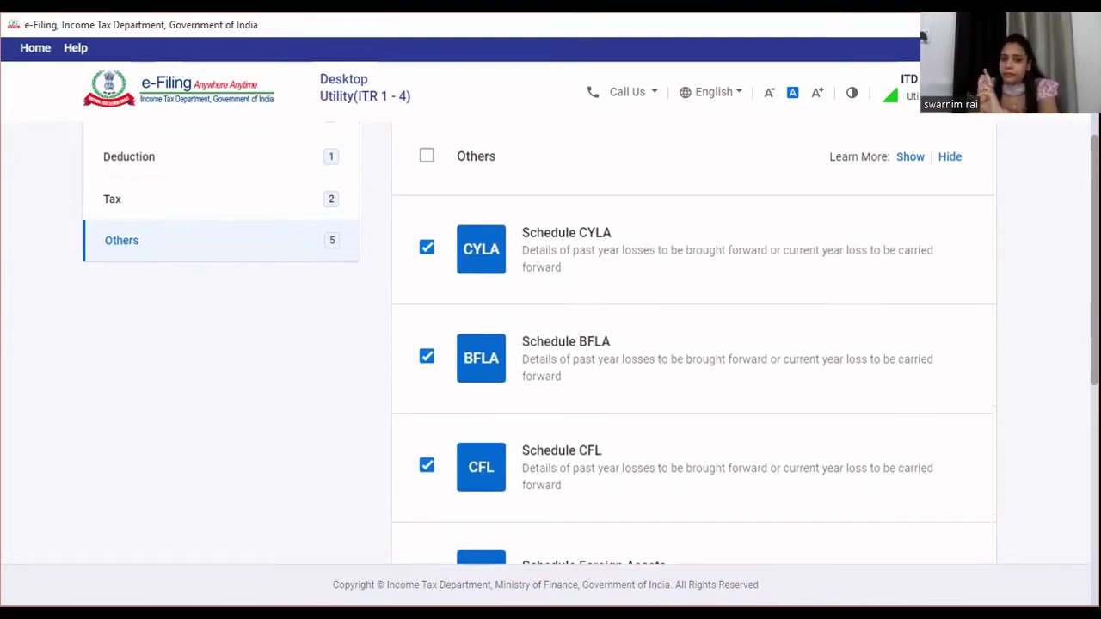
pyautogui.scroll(-2, 550, 344)
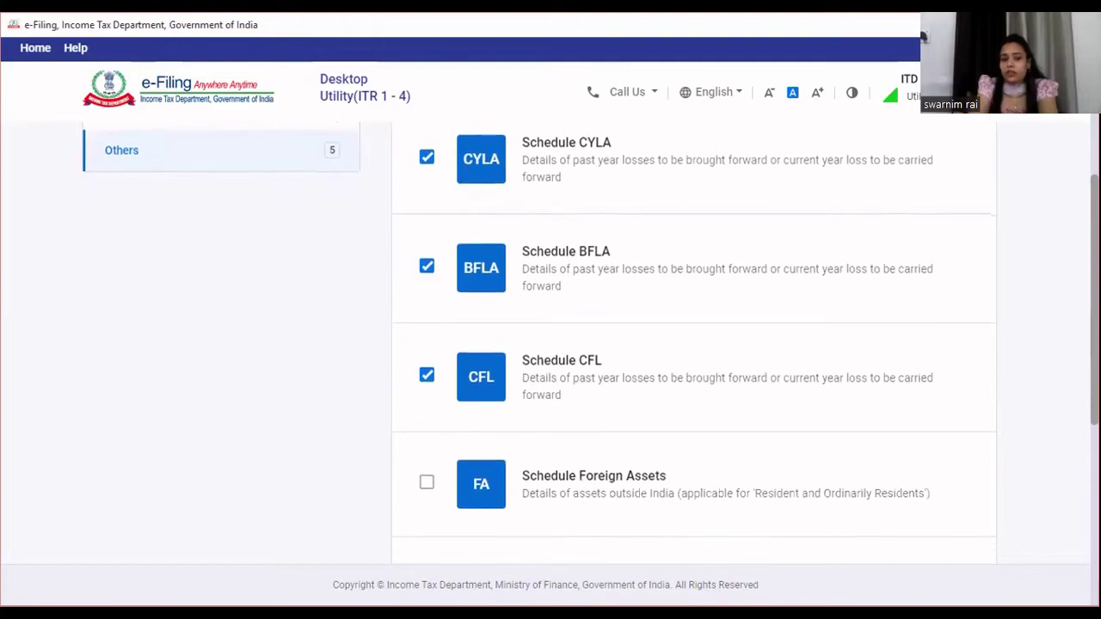
pyautogui.scroll(-1, 551, 344)
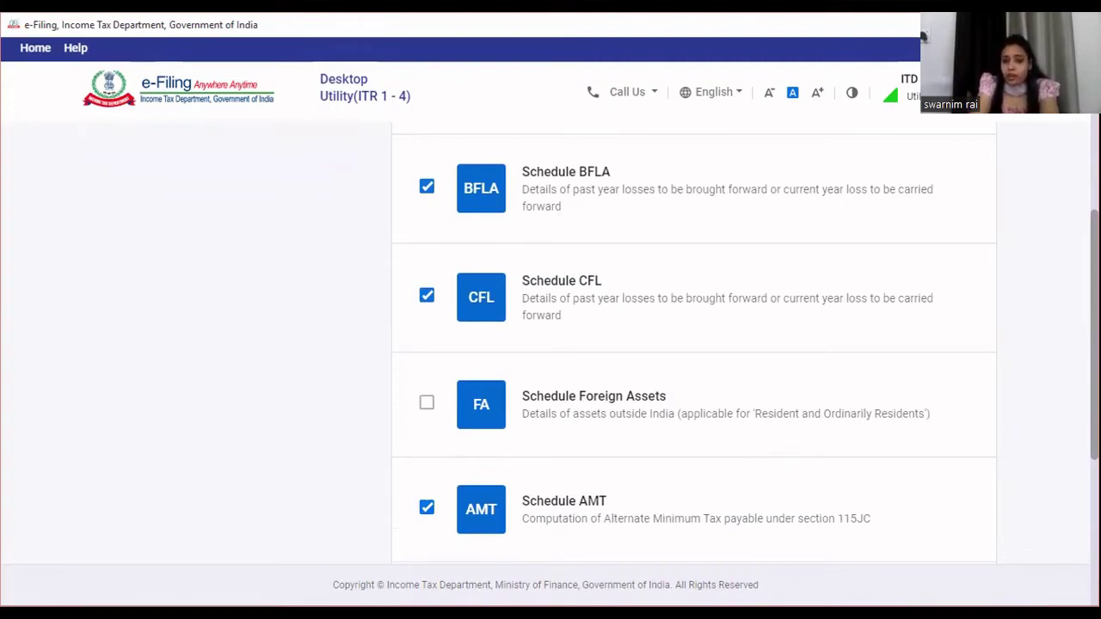
pyautogui.scroll(-3, 694, 344)
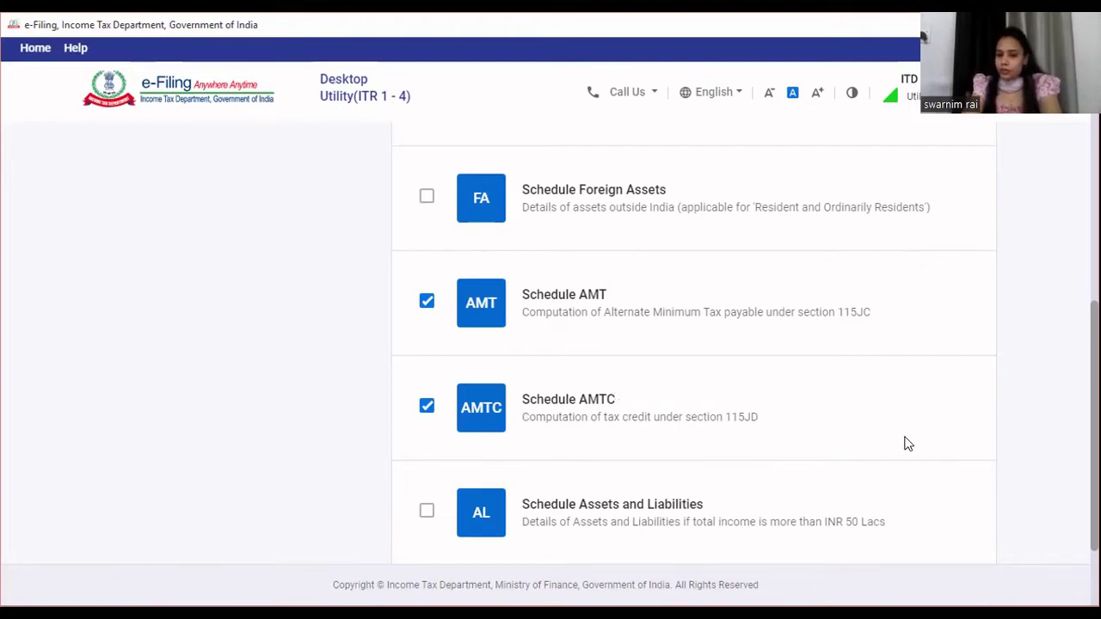
pyautogui.scroll(-3, 693, 344)
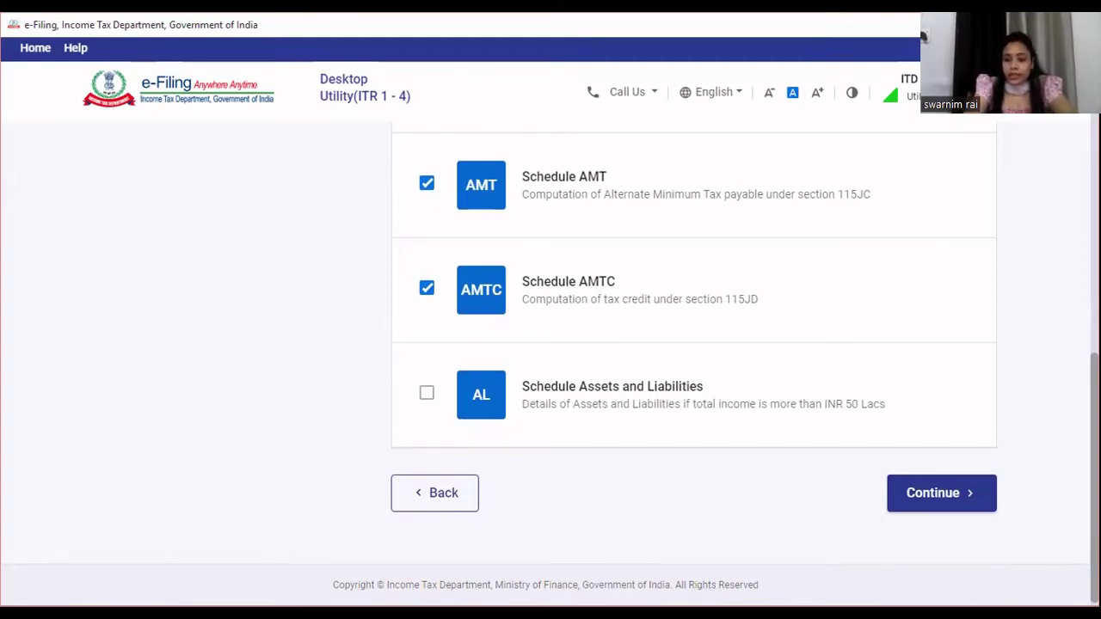
# Submit the schedule selection and accept the note about schedules being enabled from the taxpayer's information
pyautogui.scroll(10, 693, 344)
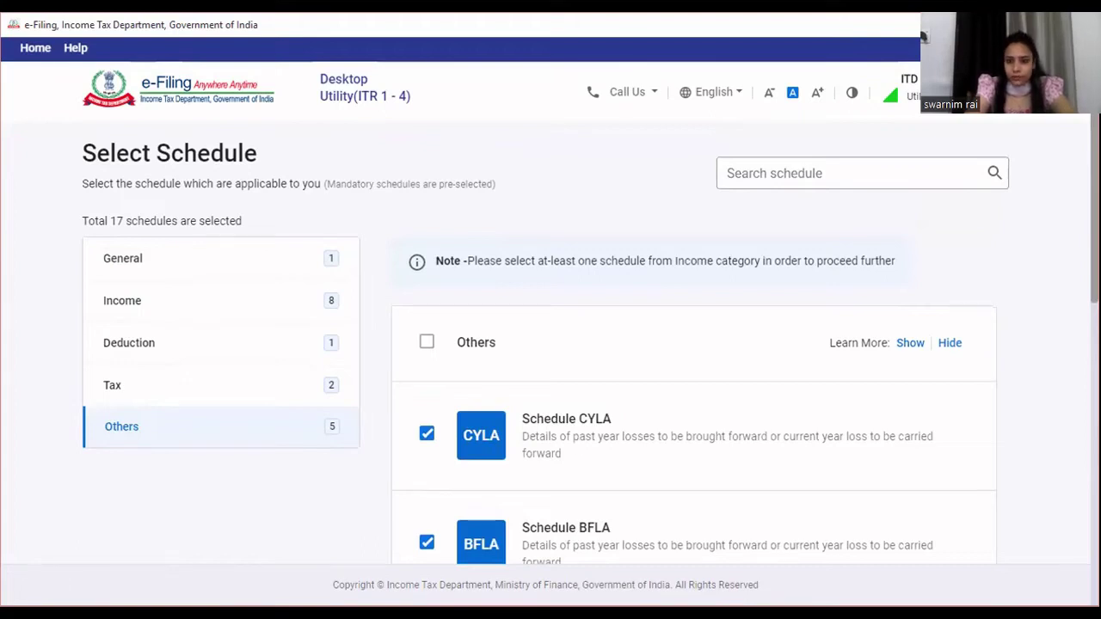
pyautogui.scroll(-7, 693, 345)
pyautogui.scroll(-2, 694, 344)
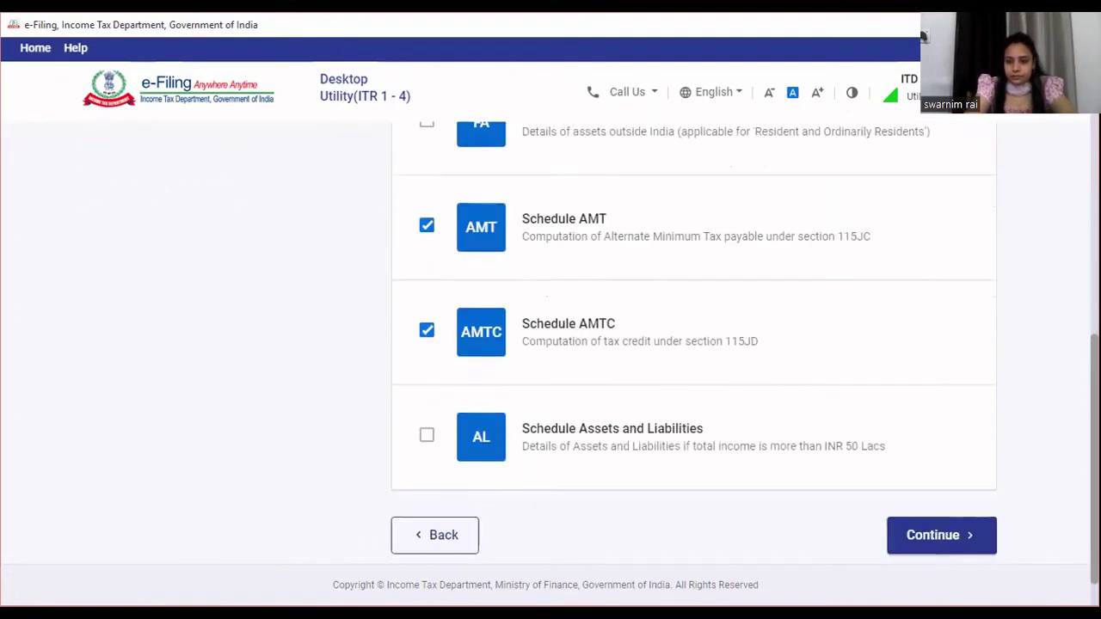
pyautogui.press('Return')
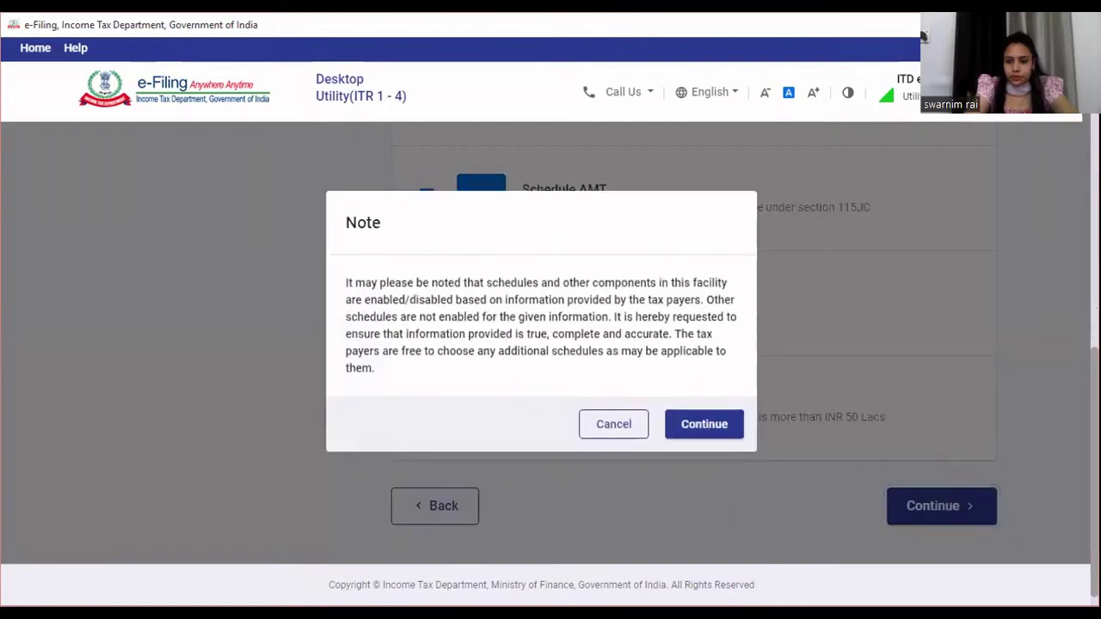
pyautogui.click(679, 432)
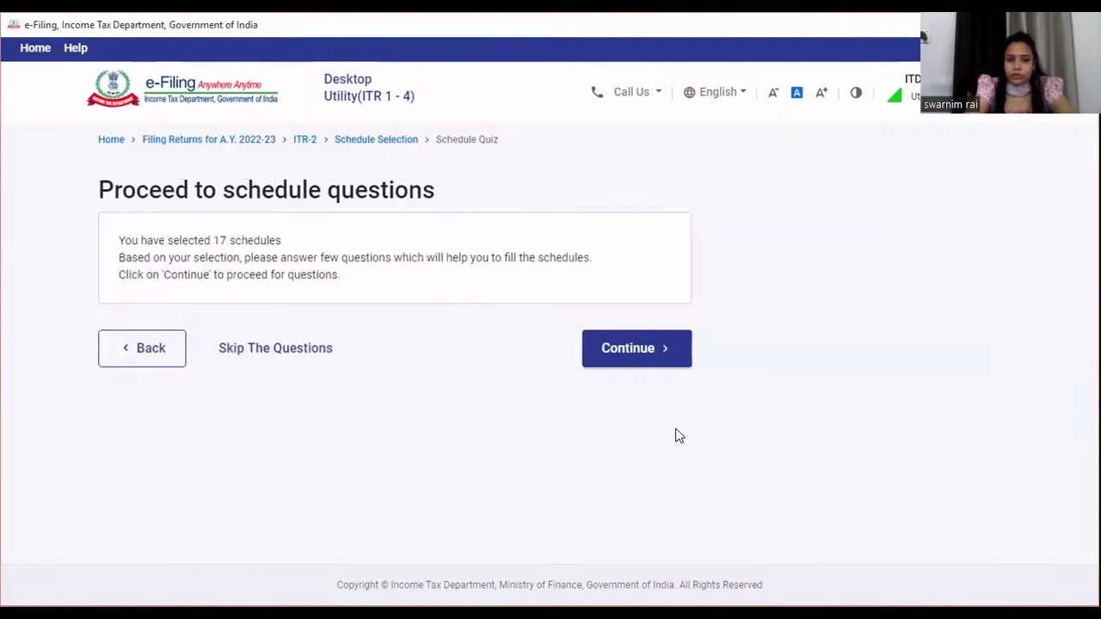
# Start the schedule questions and answer No to opting for the new tax regime u/s 115BAC
pyautogui.click(595, 359)
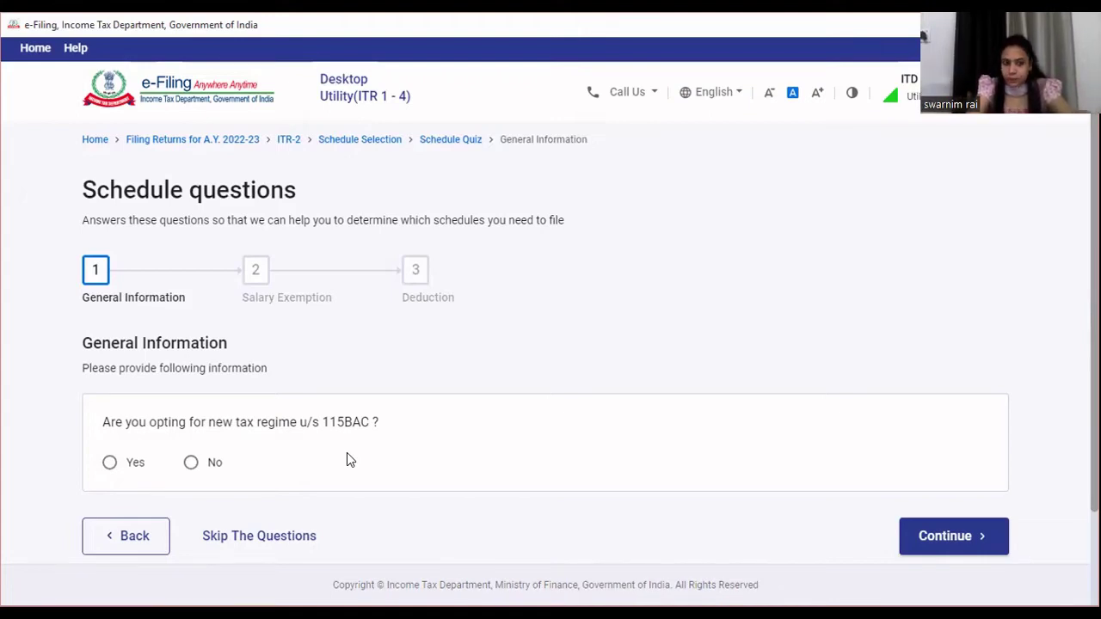
pyautogui.click(191, 464)
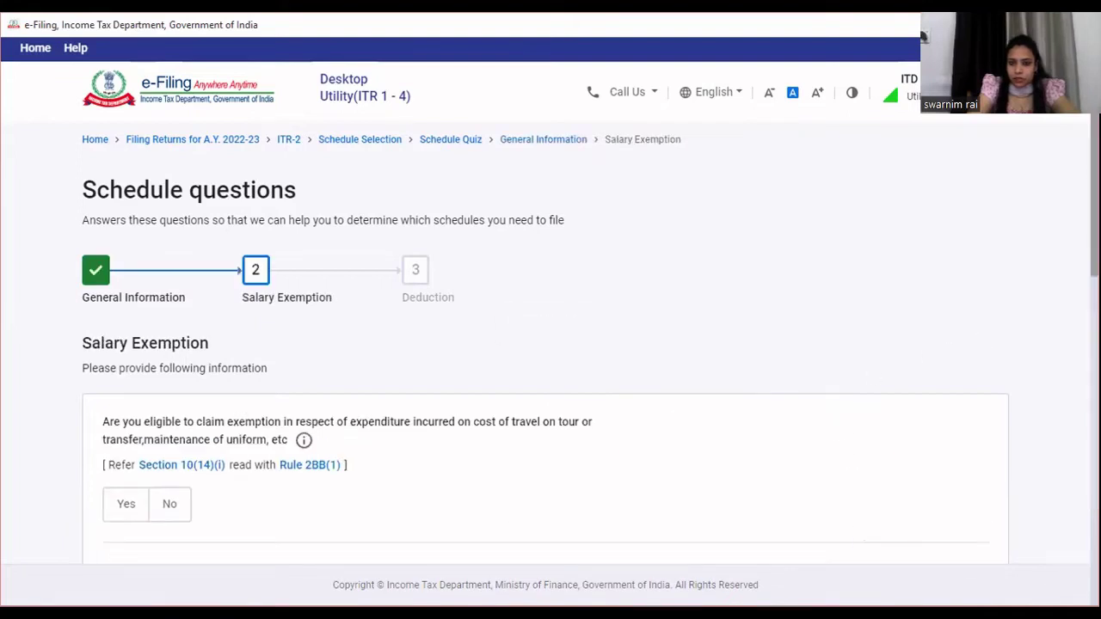
# Answer No to the salary exemptions under Section 10(14)(i) for travel and uniform and Section 10(14)(ii) for special allowances
pyautogui.scroll(-2, 551, 344)
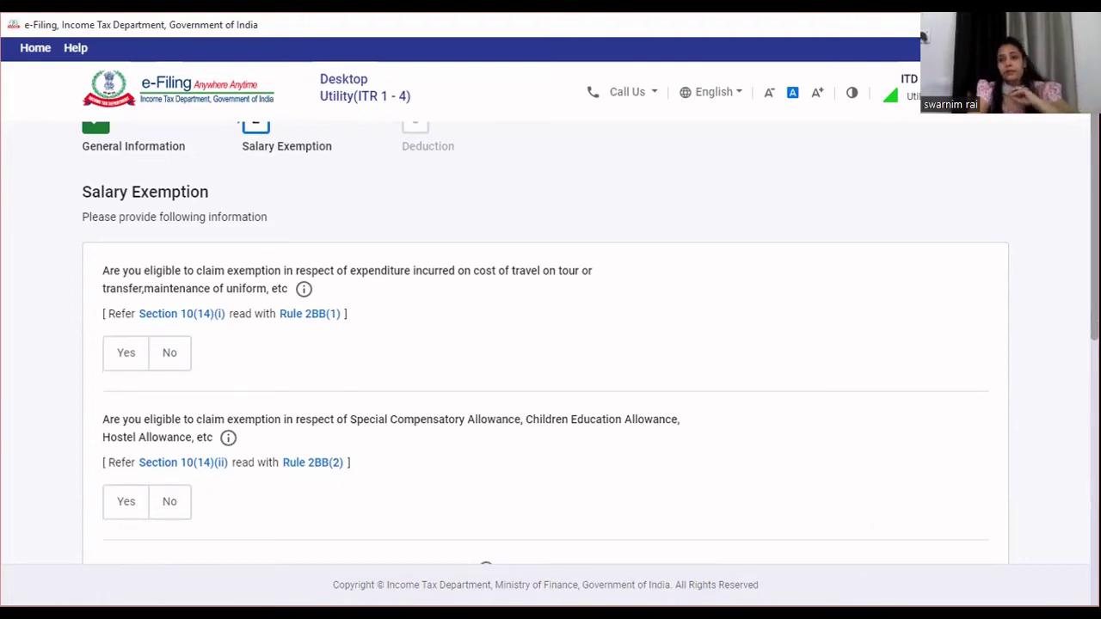
pyautogui.scroll(-1, 638, 186)
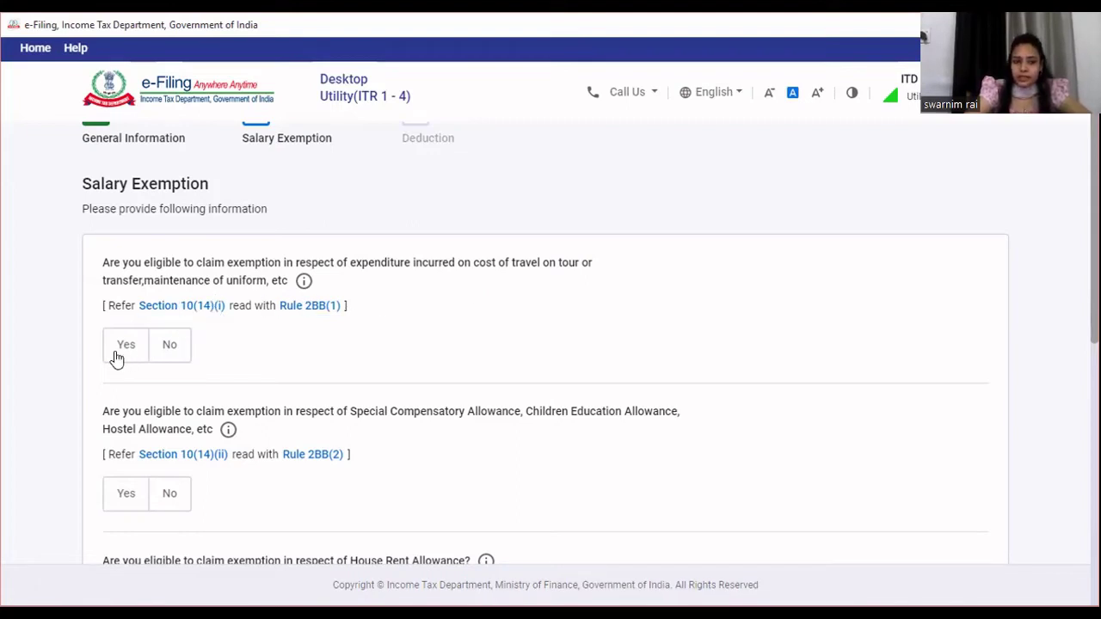
pyautogui.click(166, 356)
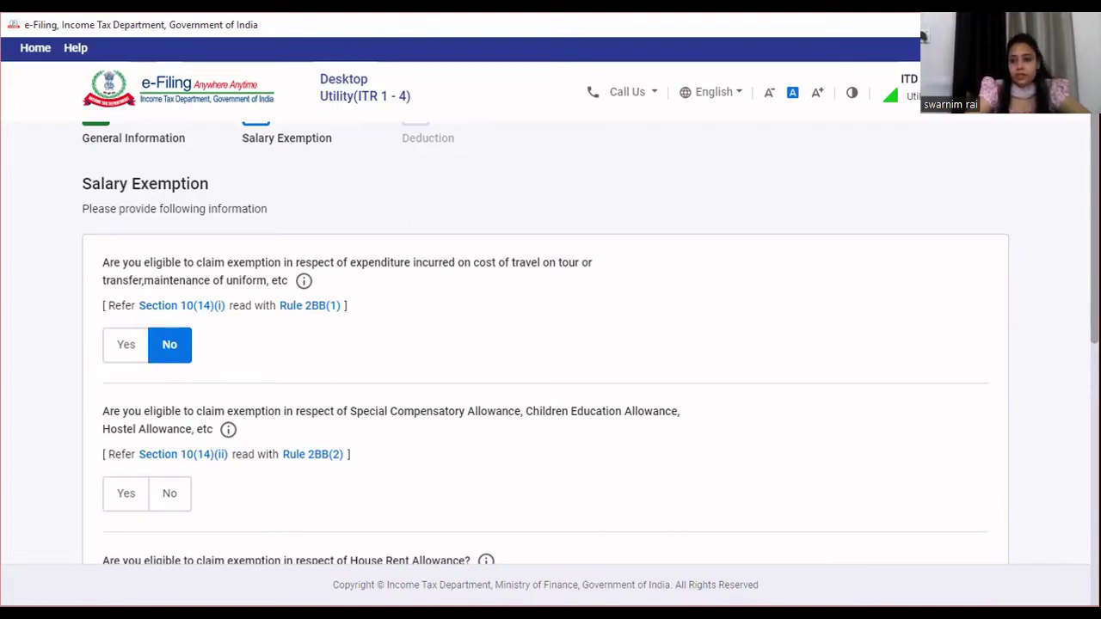
pyautogui.scroll(-1, 590, 344)
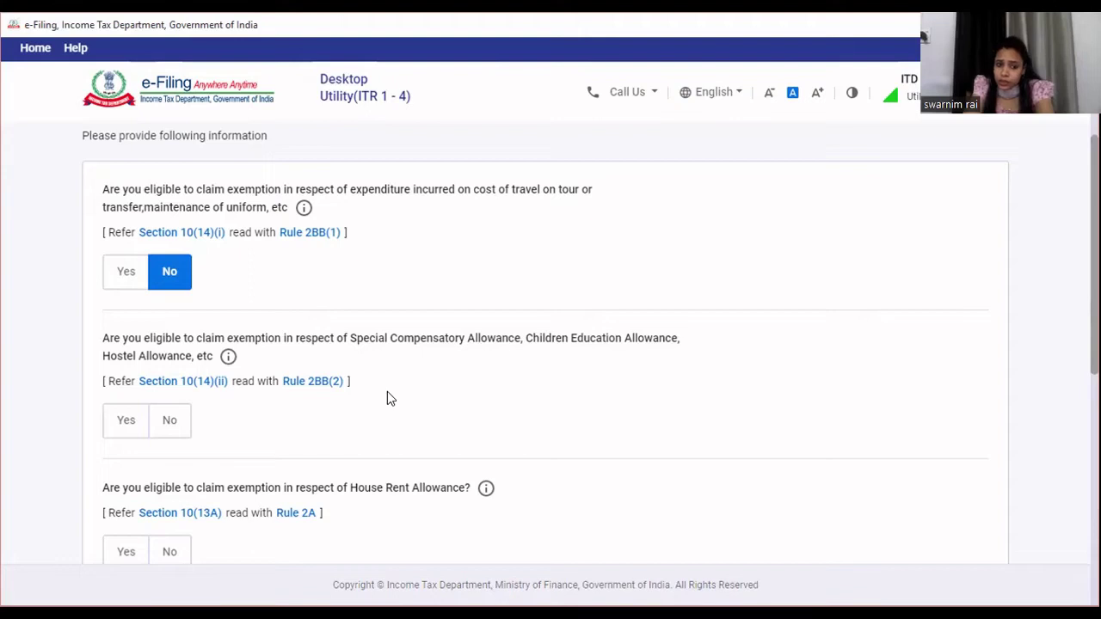
pyautogui.click(176, 421)
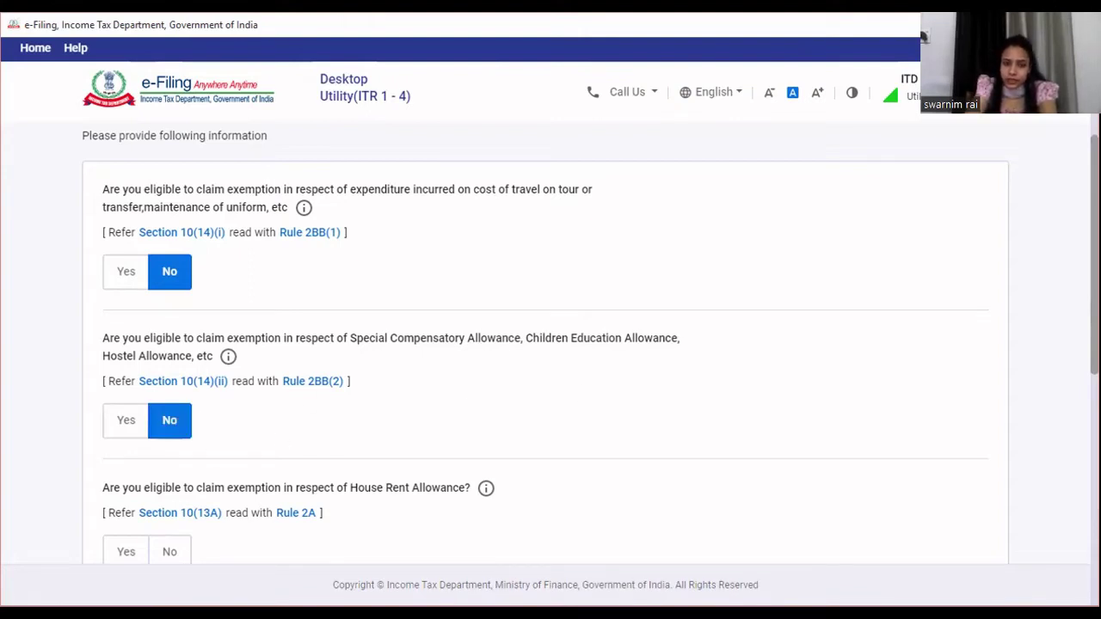
# Answer No to House Rent Allowance, Leave Travel Allowance and any other salary exemption, and proceed to the Deduction questions
pyautogui.scroll(-2, 920, 366)
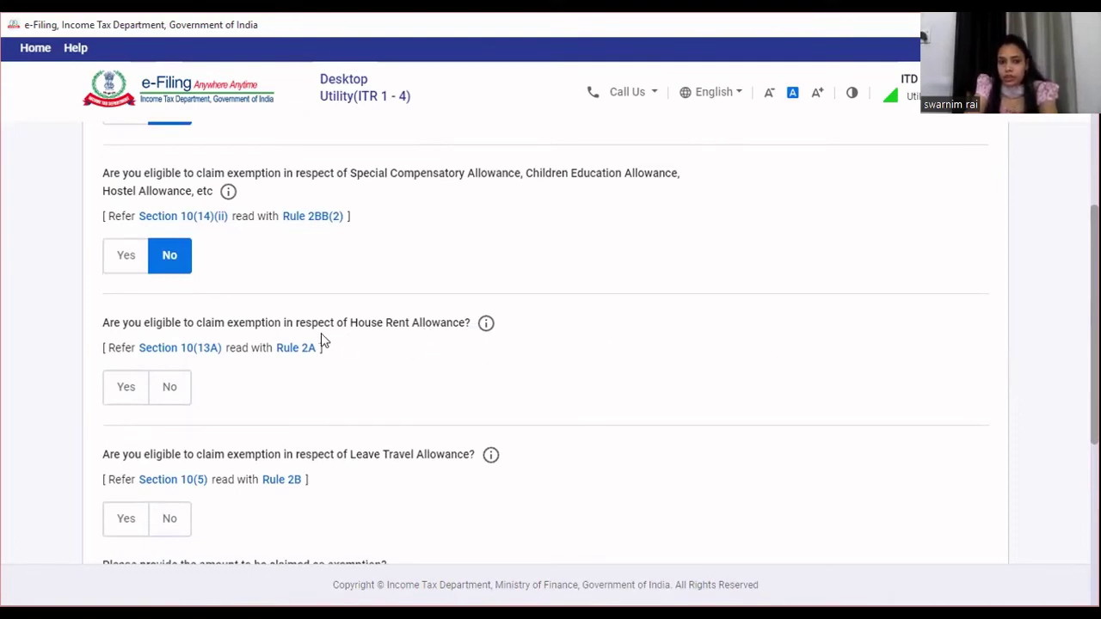
pyautogui.click(176, 400)
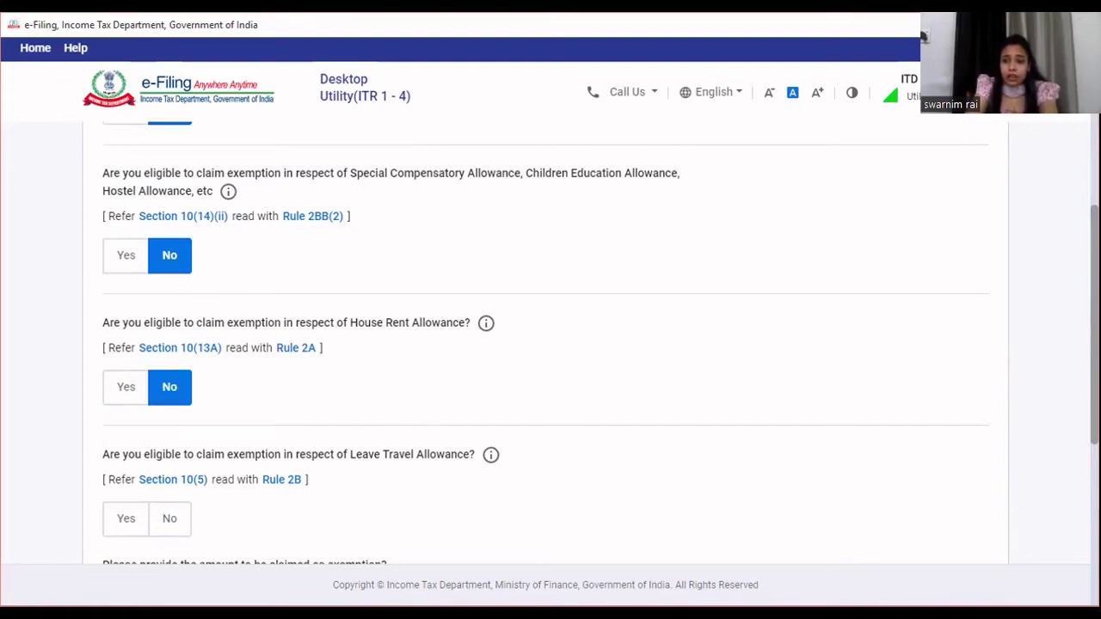
pyautogui.scroll(-2, 418, 456)
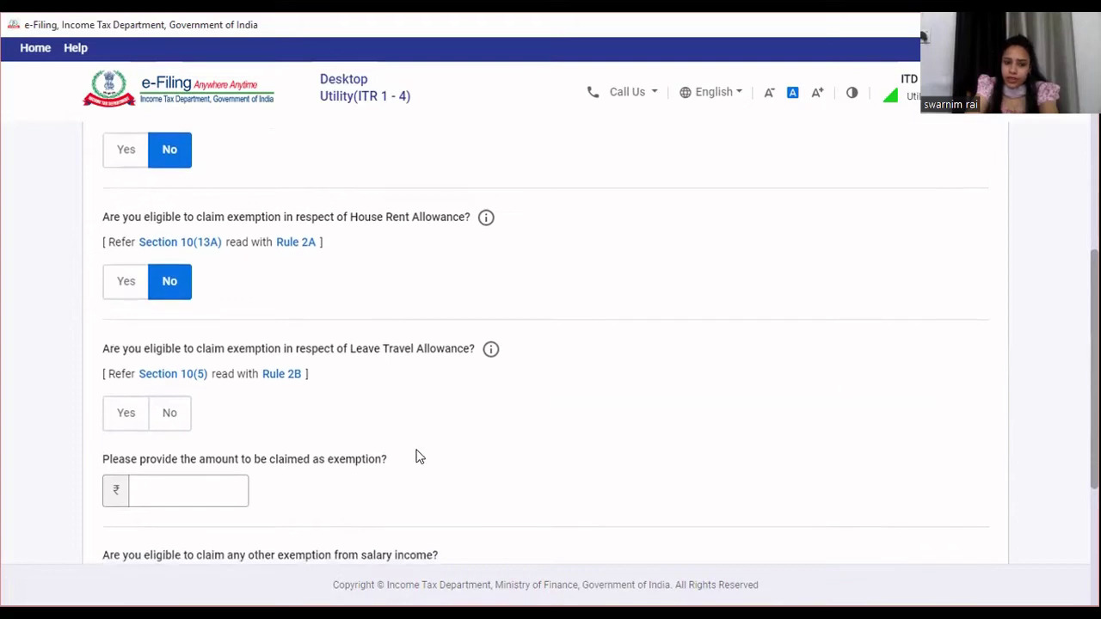
pyautogui.click(175, 421)
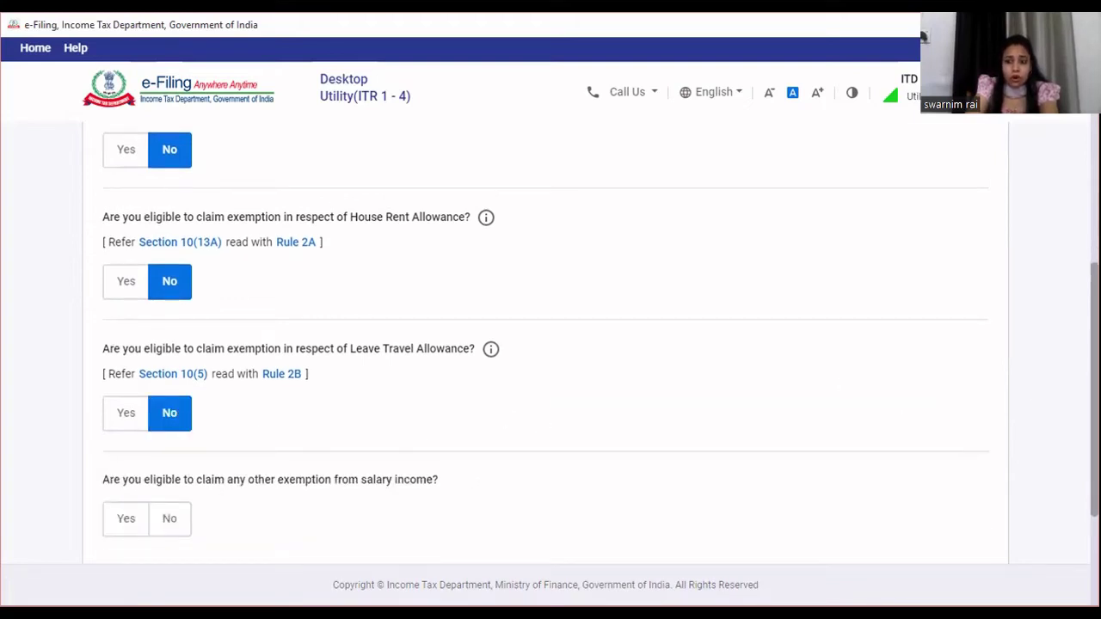
pyautogui.scroll(-3, 551, 344)
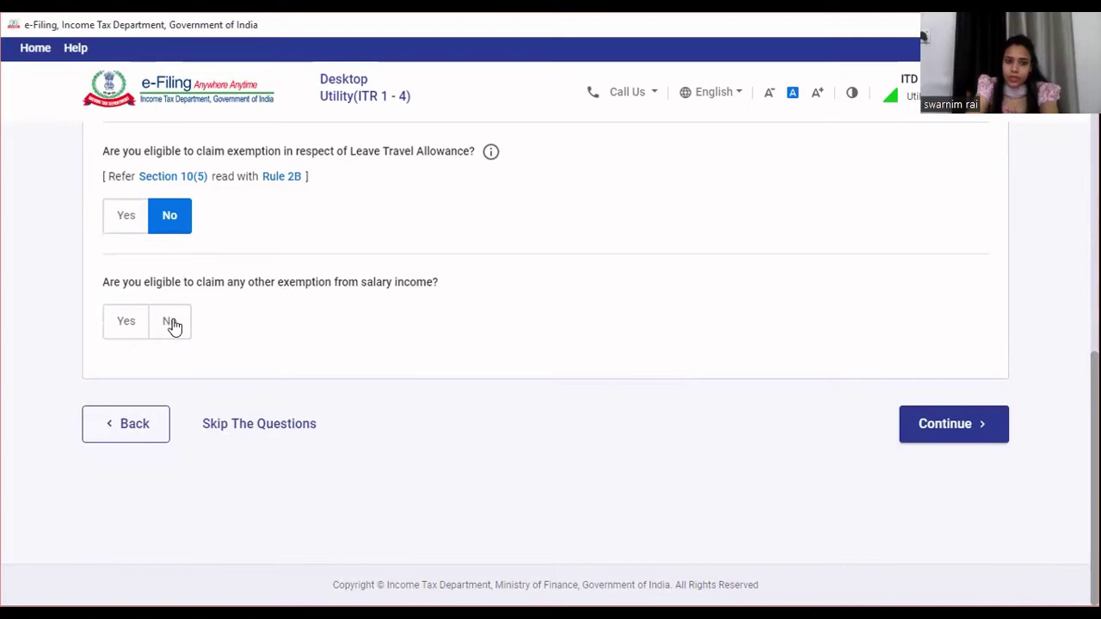
pyautogui.click(168, 323)
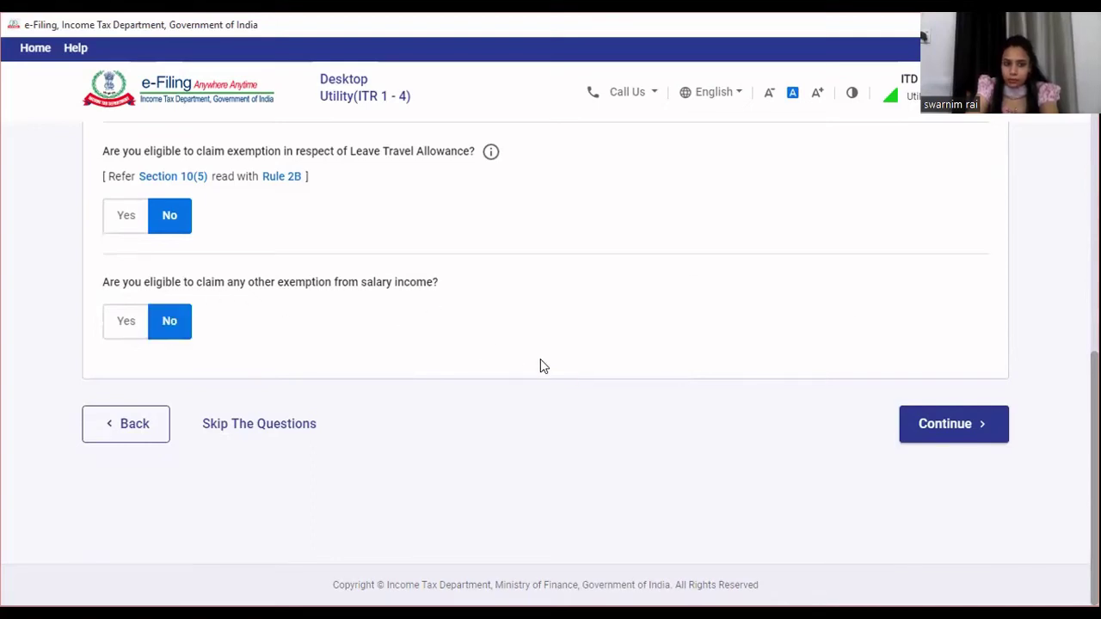
pyautogui.click(964, 430)
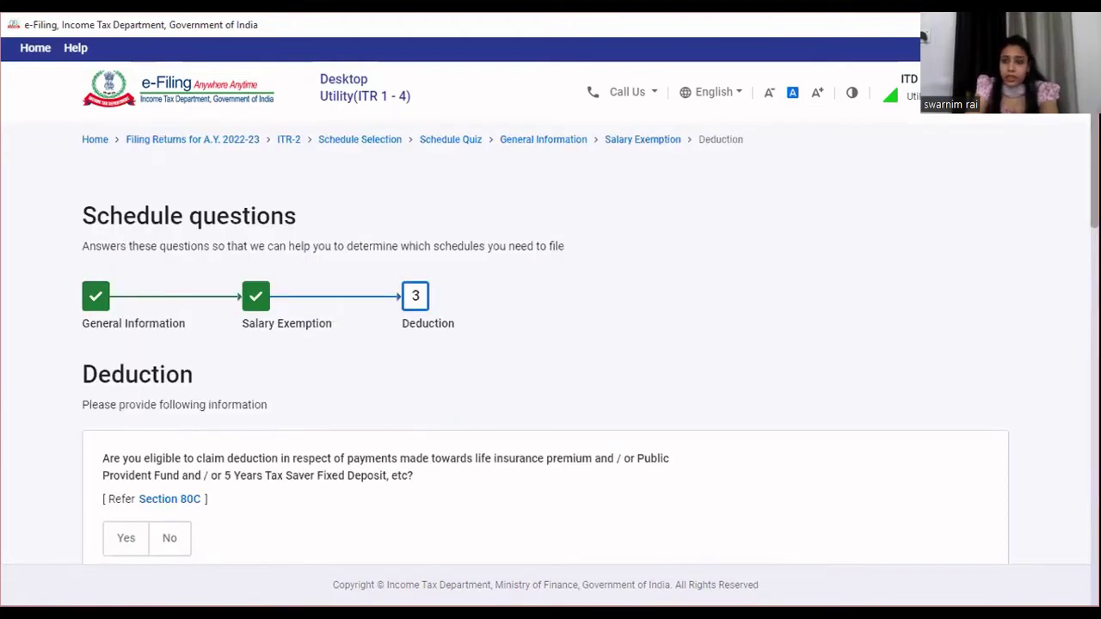
# Answer No to the deductions under Section 80C, Section 80CCD(2) and Section 80D
pyautogui.scroll(-2, 551, 344)
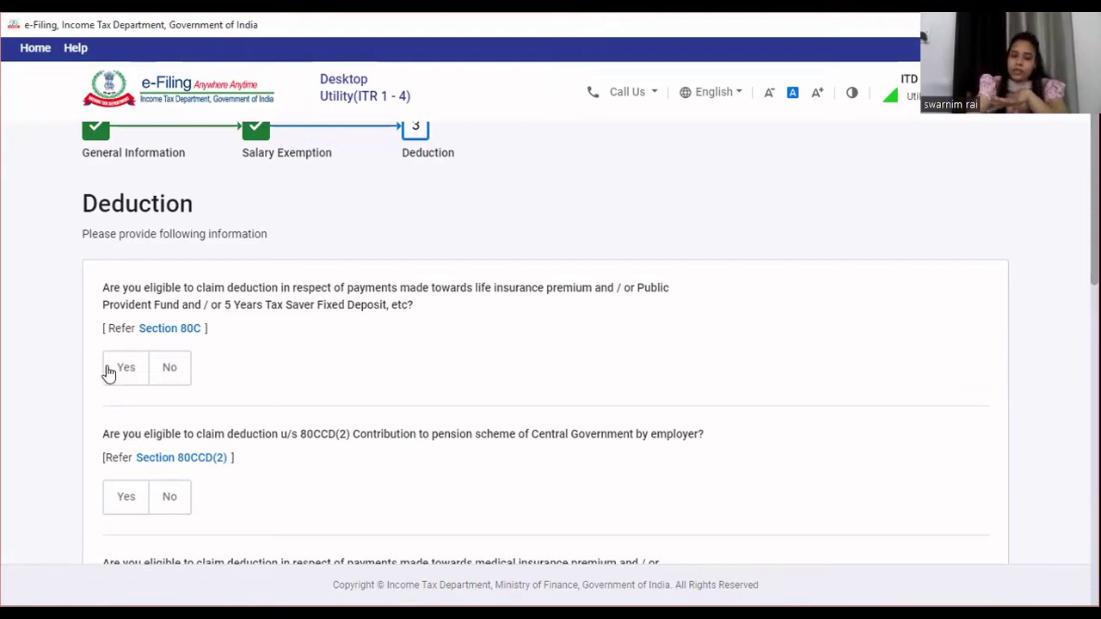
pyautogui.click(169, 377)
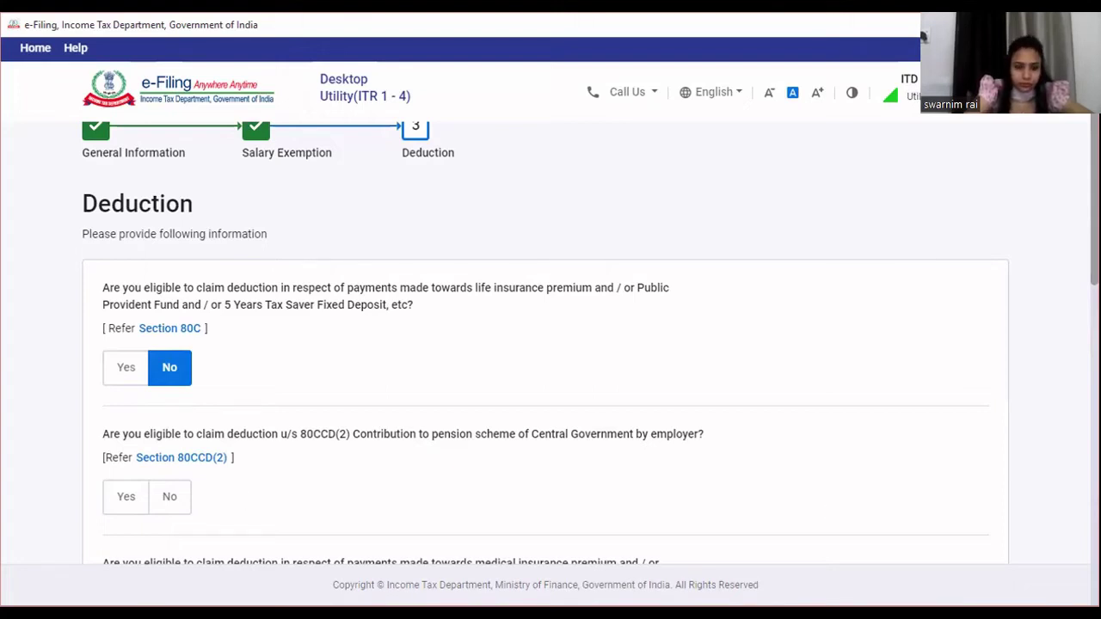
pyautogui.scroll(-2, 546, 345)
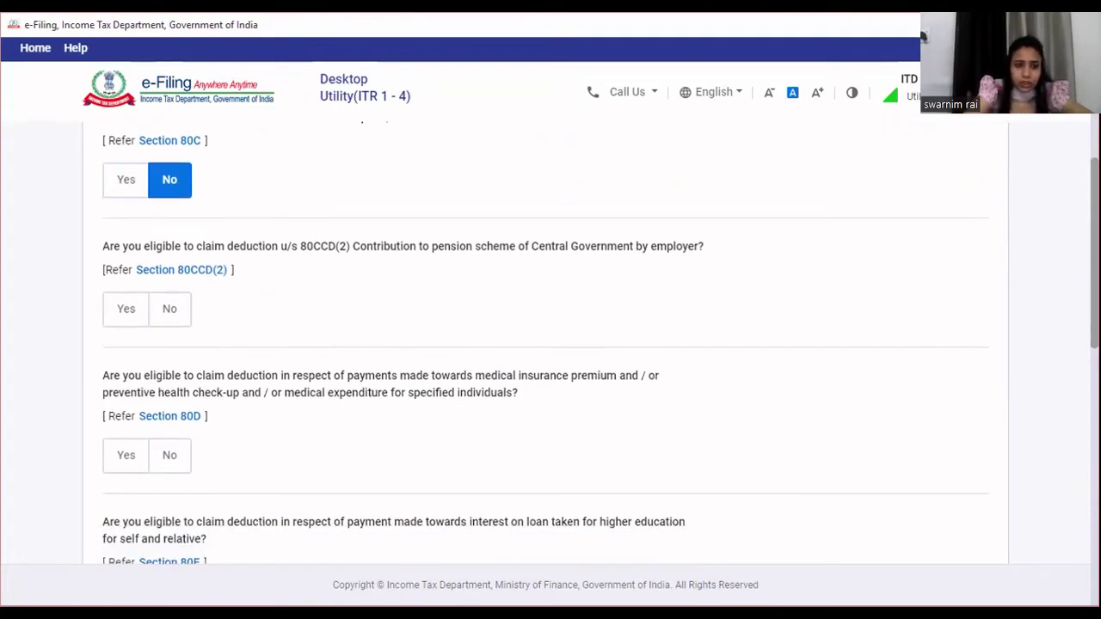
pyautogui.click(174, 313)
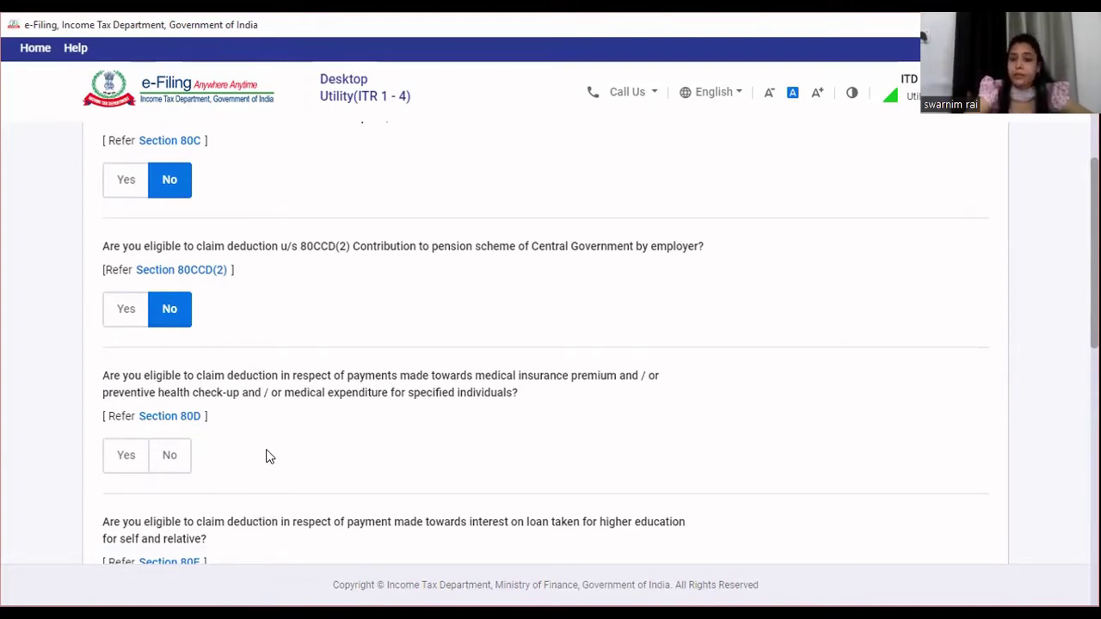
pyautogui.click(172, 460)
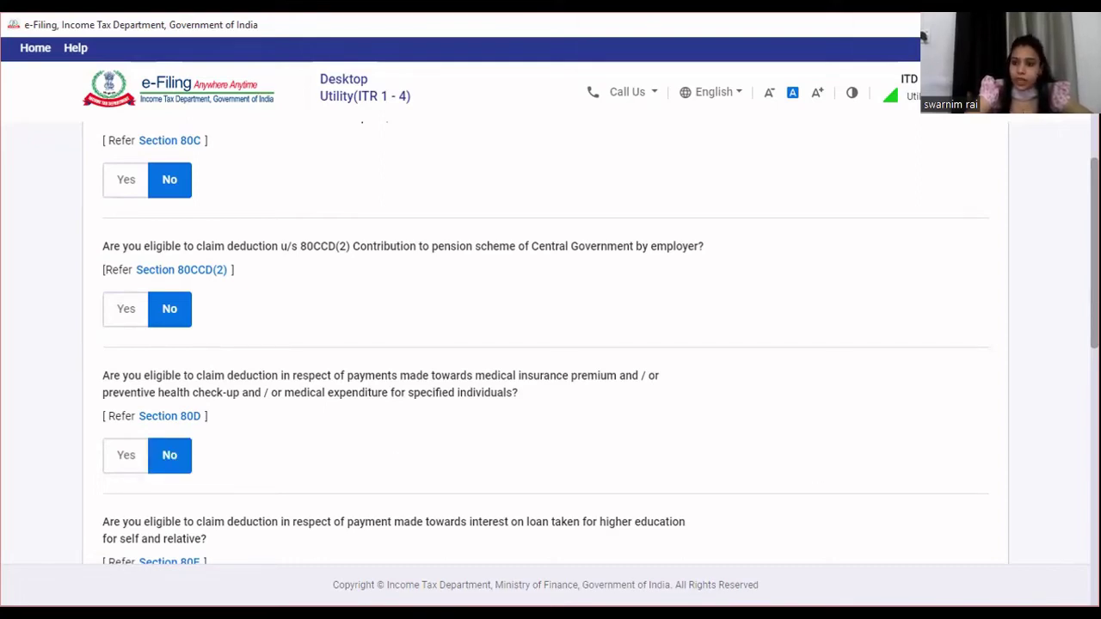
# Answer No to the education loan interest deduction under 80E and the deductions under sections 80G, 80GG and 80GGA
pyautogui.scroll(-3, 577, 322)
pyautogui.scroll(1, 577, 323)
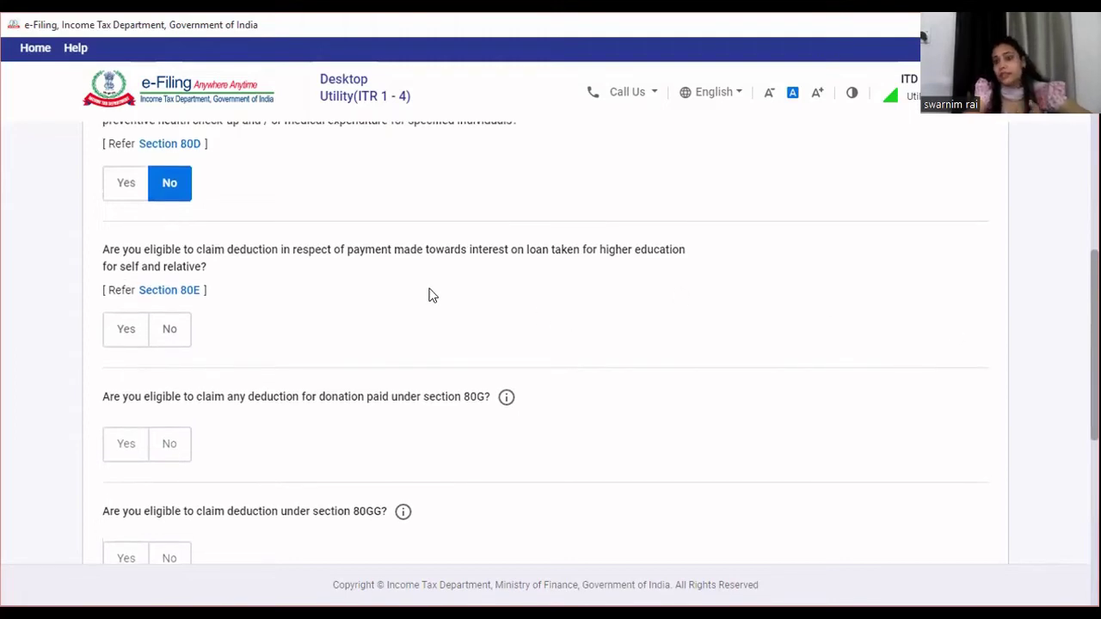
pyautogui.click(170, 334)
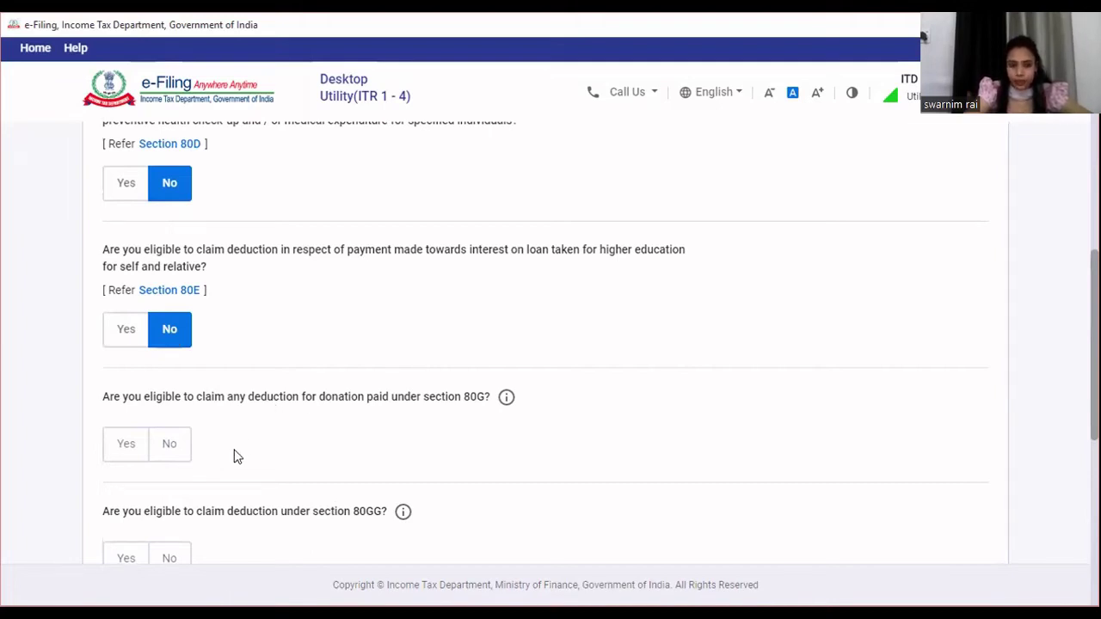
pyautogui.click(175, 456)
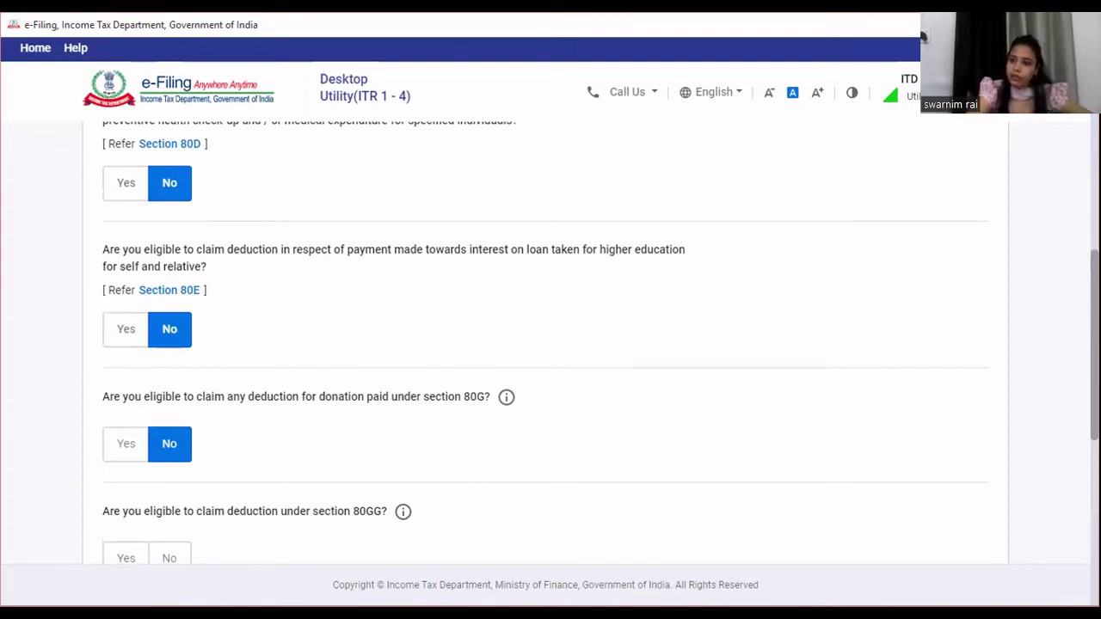
pyautogui.scroll(-2, 550, 344)
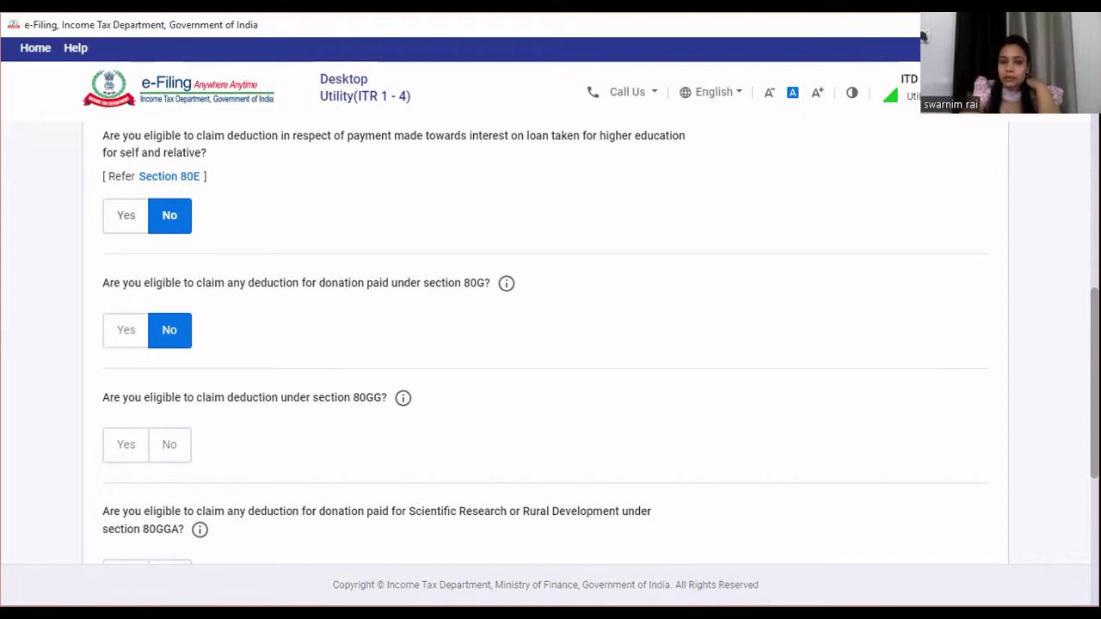
pyautogui.scroll(-2, 551, 344)
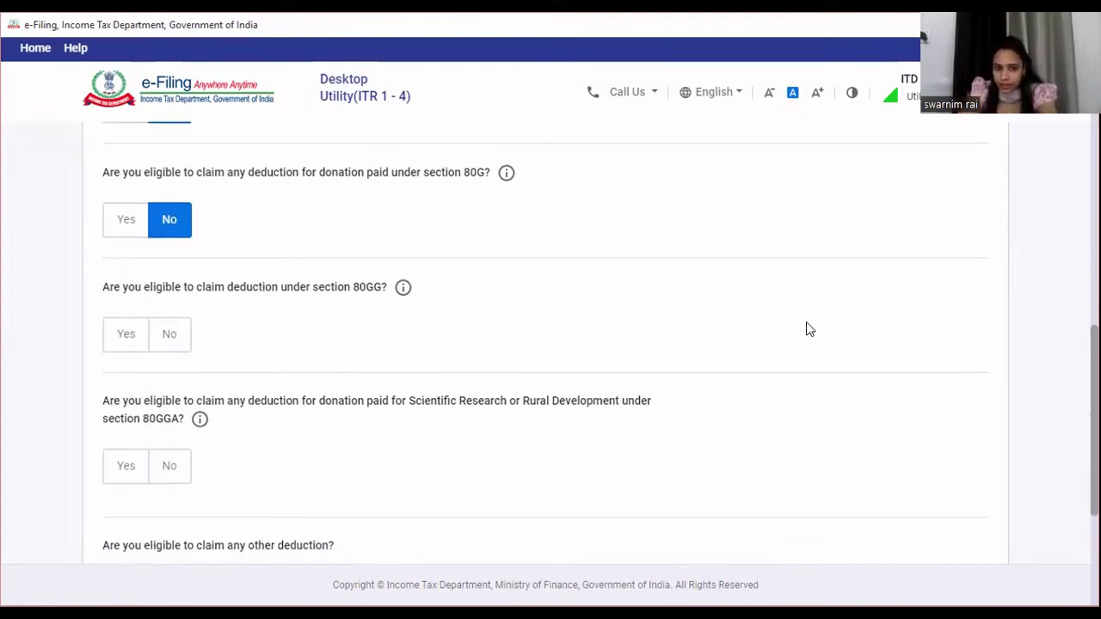
pyautogui.click(171, 337)
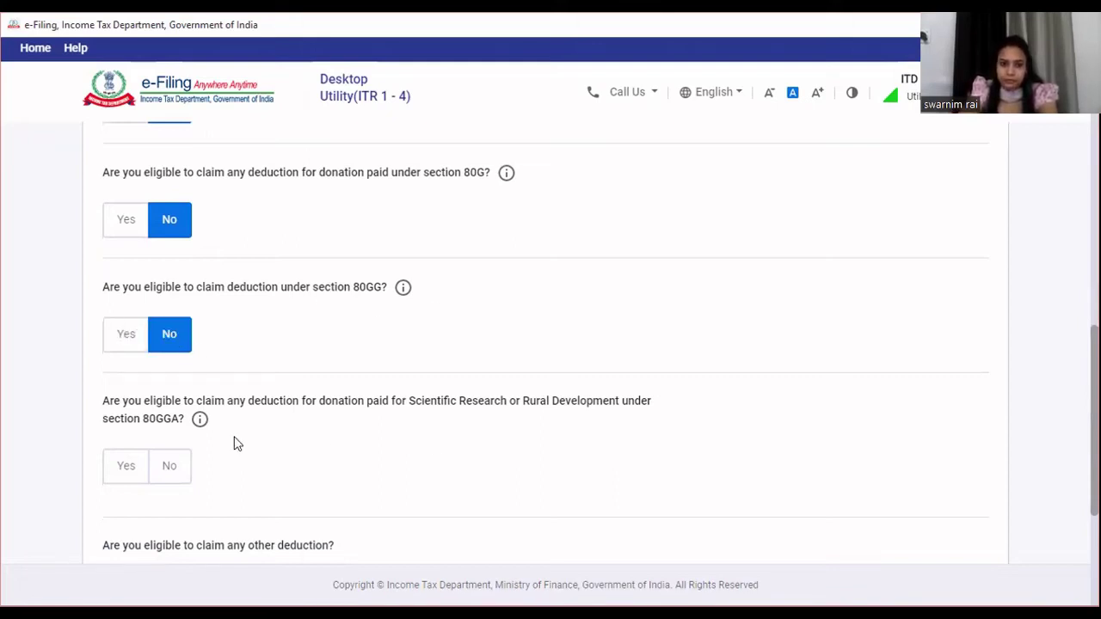
pyautogui.click(169, 467)
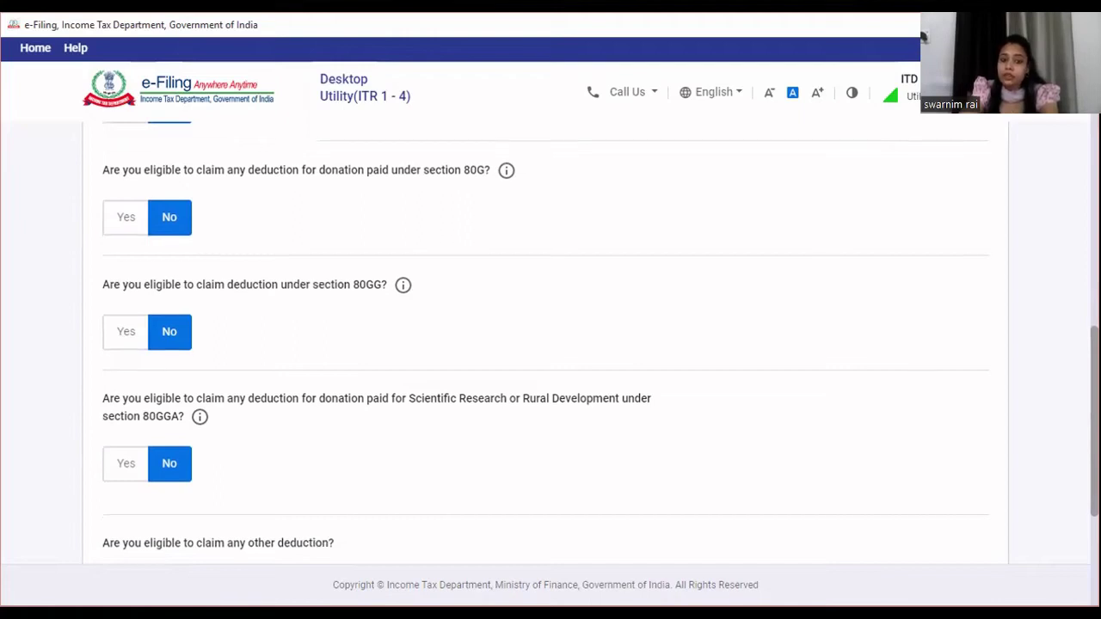
# Answer No to any other deduction, submit the questions and acknowledge the pre-filled return notice to reach the Schedules Summary
pyautogui.scroll(-2, 551, 344)
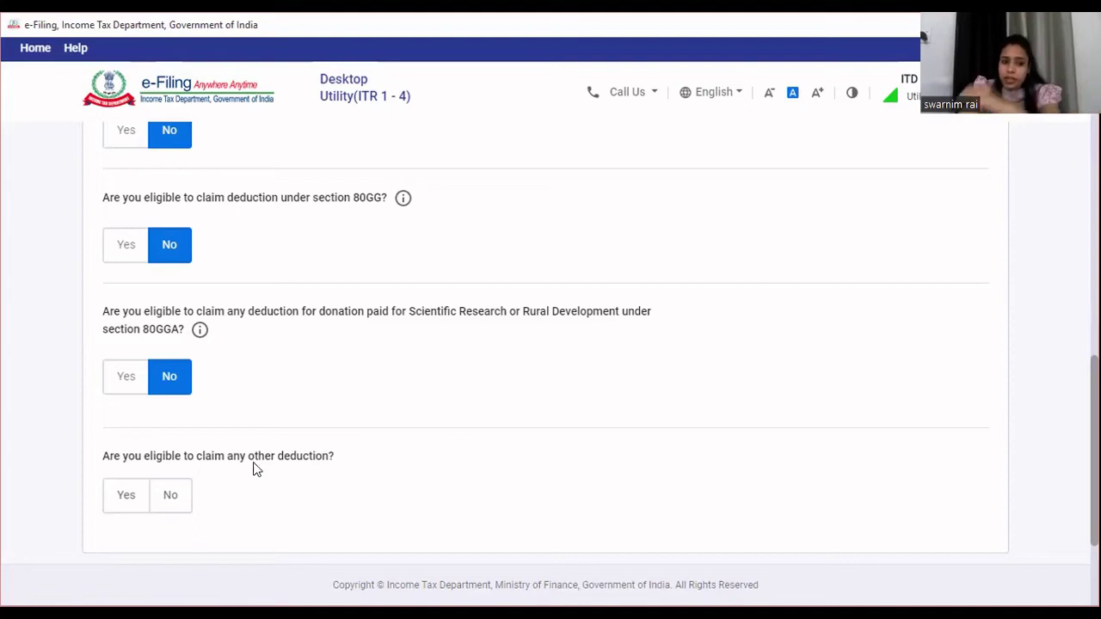
pyautogui.click(165, 503)
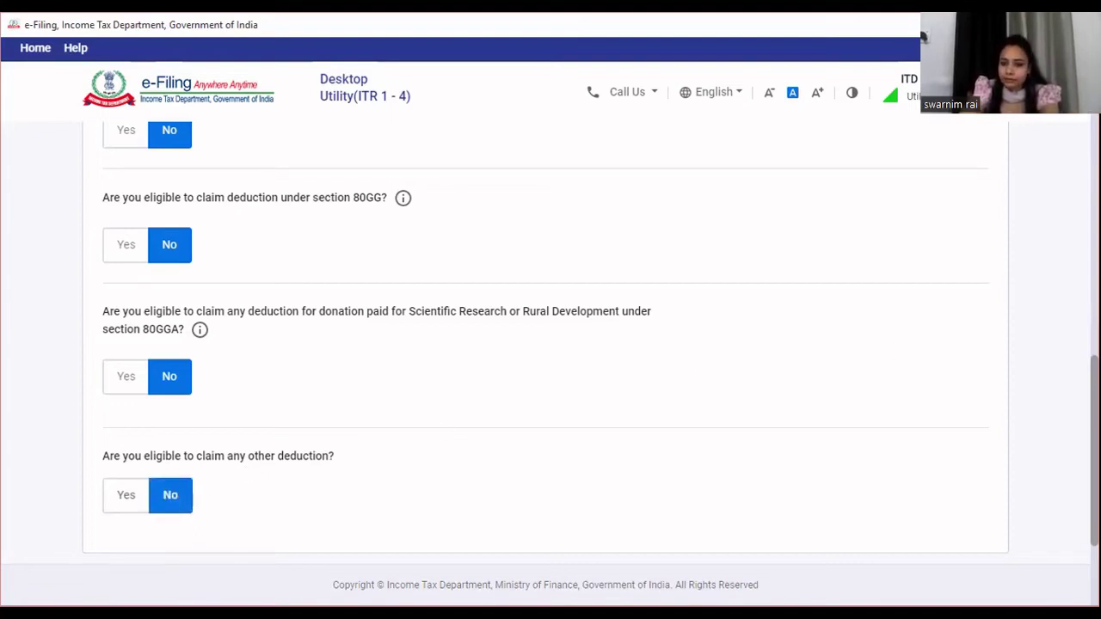
pyautogui.scroll(-2, 550, 344)
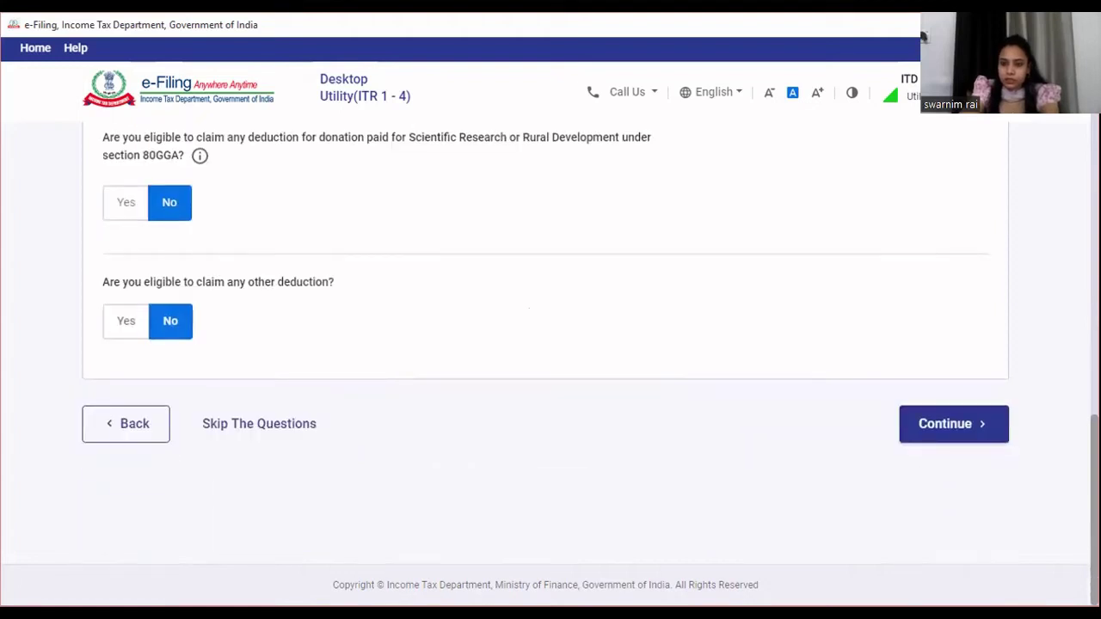
pyautogui.click(986, 424)
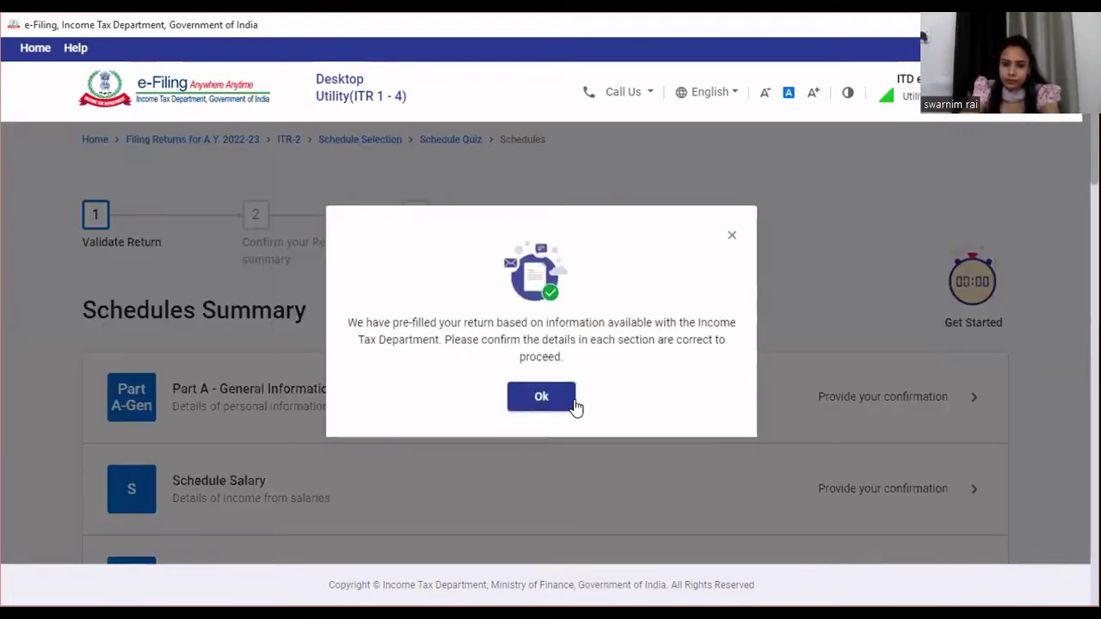
pyautogui.click(559, 398)
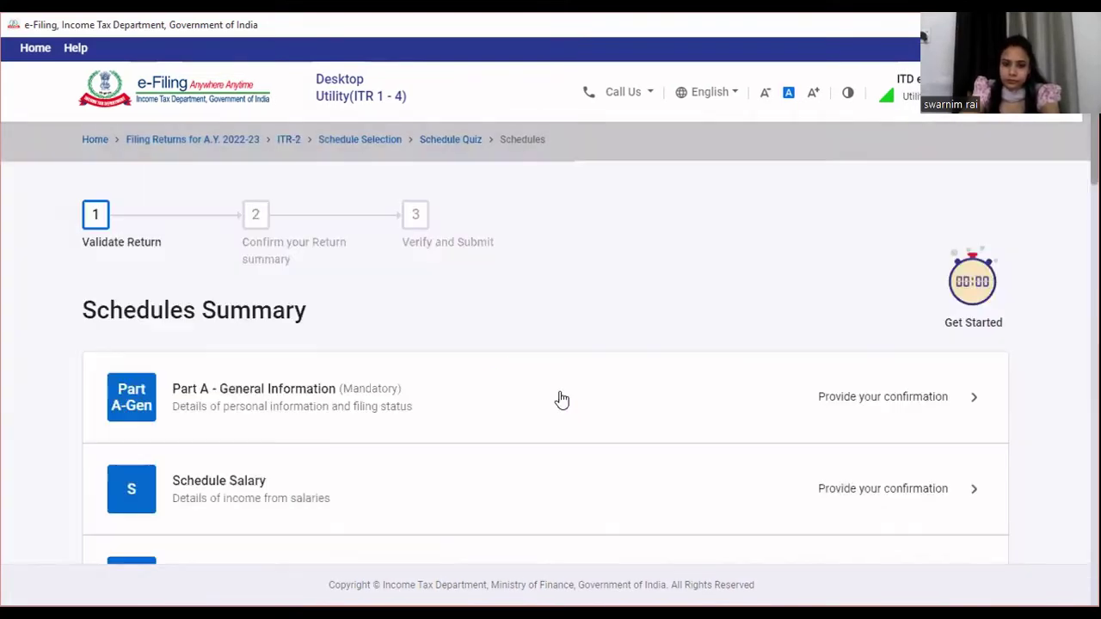
# Open Part A - General Information and review the Personal Information and Contact sections
pyautogui.click(967, 398)
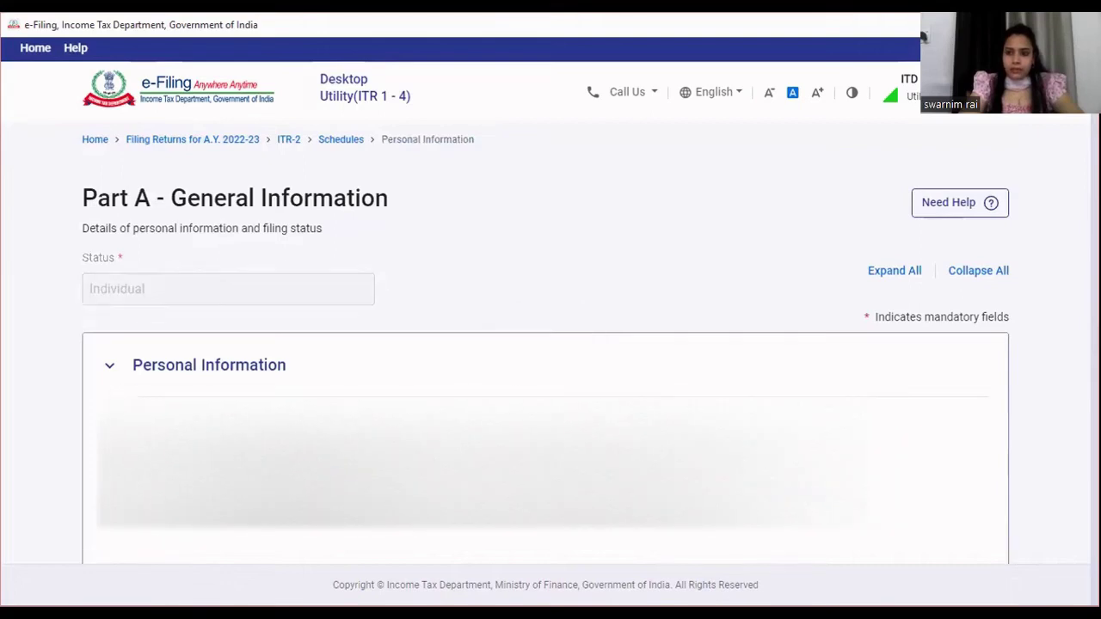
pyautogui.scroll(-2, 551, 344)
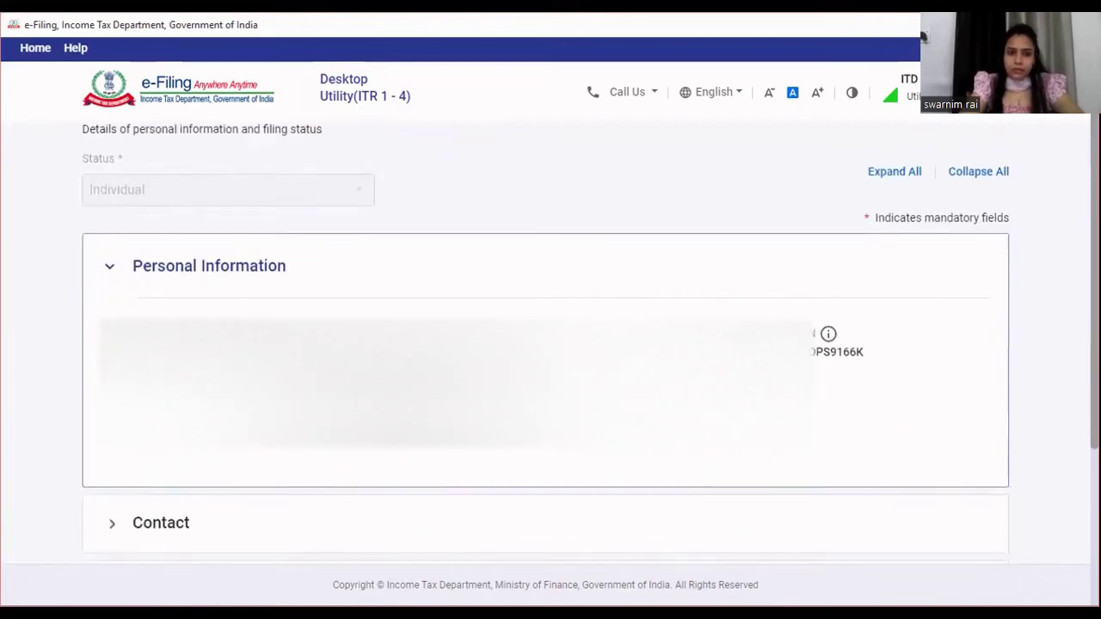
pyautogui.scroll(-3, 550, 344)
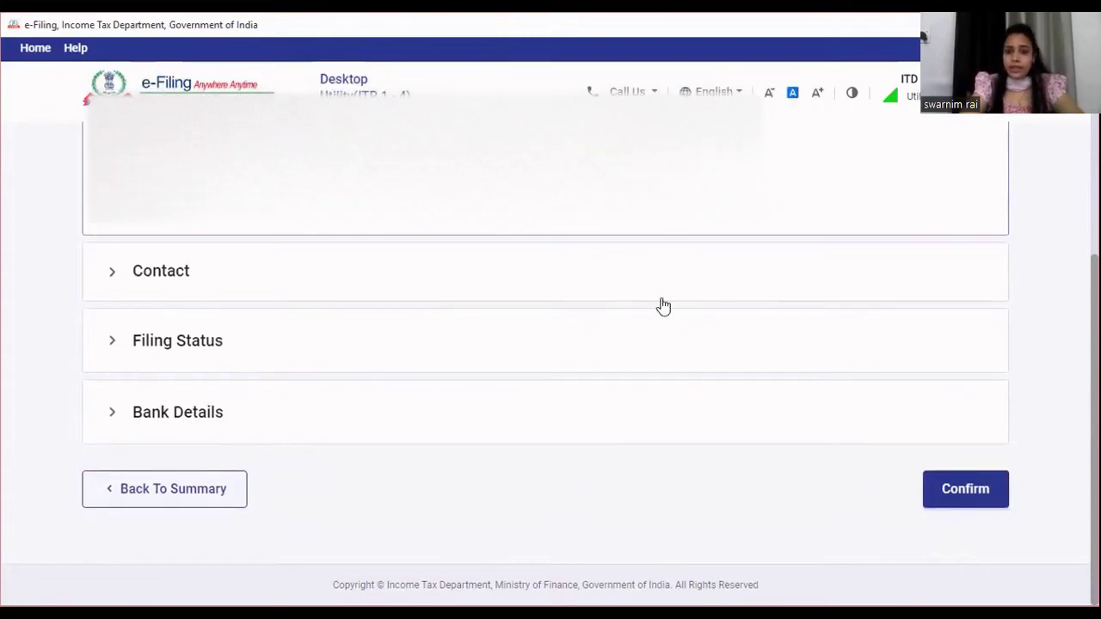
pyautogui.click(125, 289)
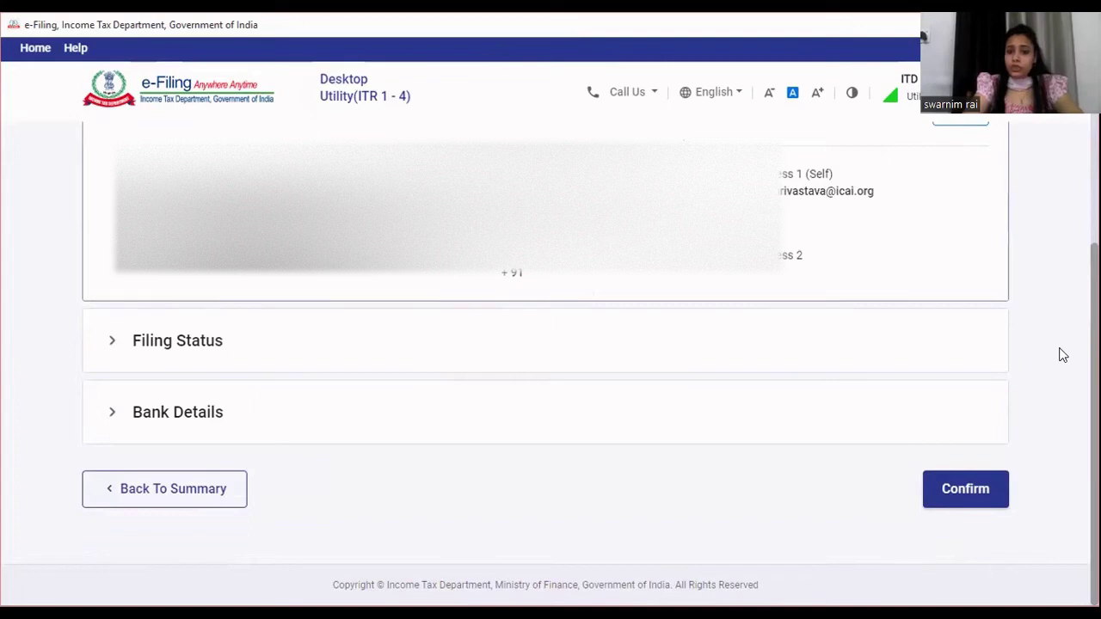
pyautogui.scroll(2, 545, 344)
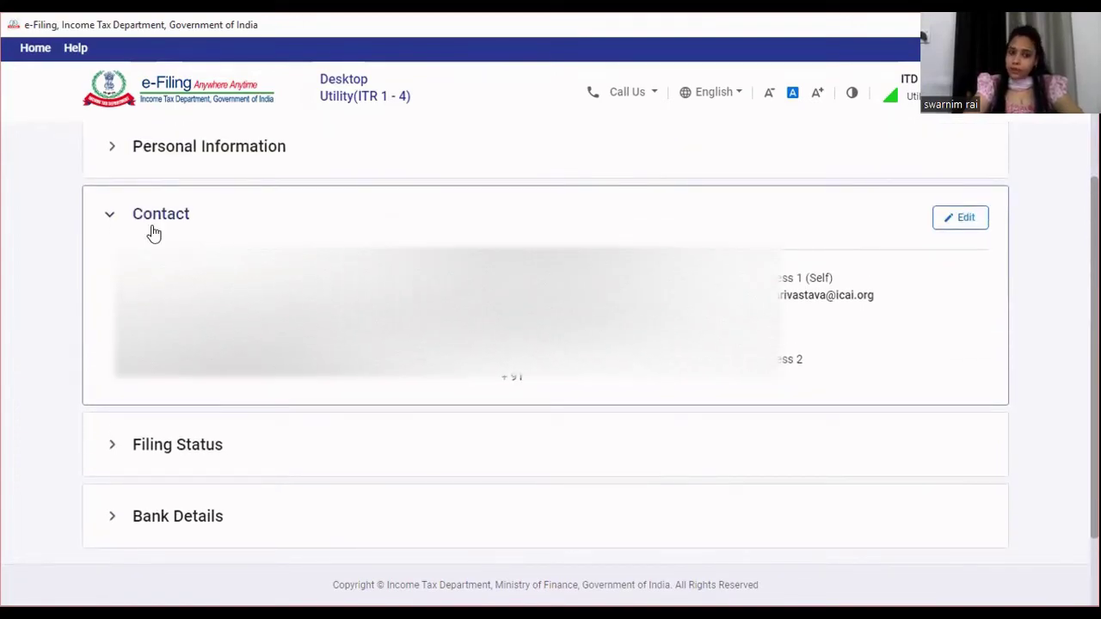
pyautogui.click(120, 216)
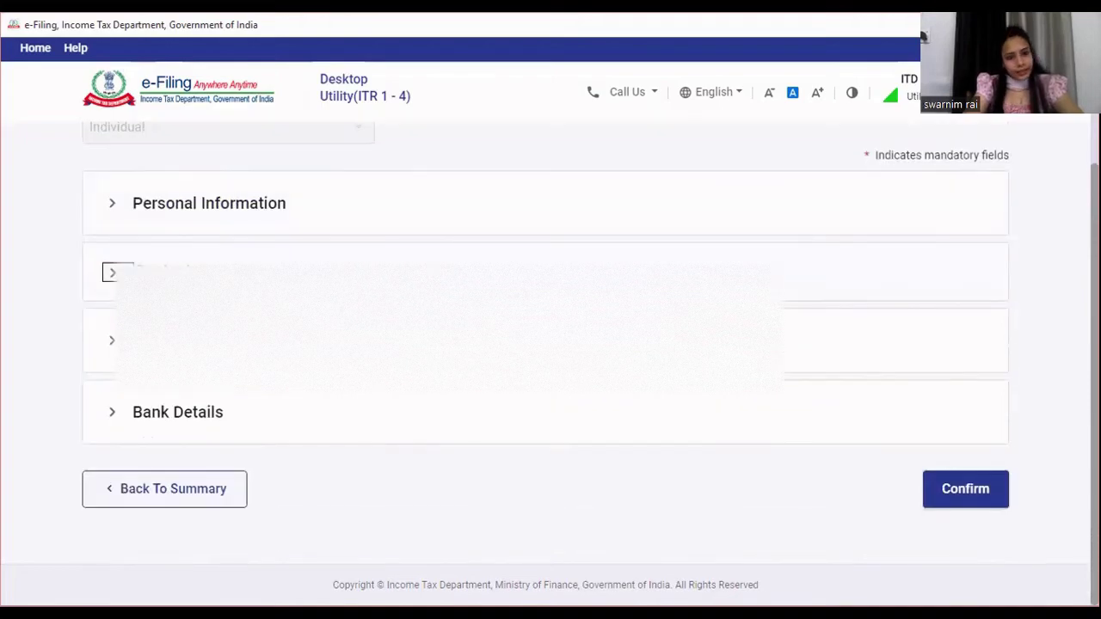
# In Filing Status, set the residential status to Resident with the condition of 182 days or more in India during the previous year [section 6(1)(a)]
pyautogui.click(764, 354)
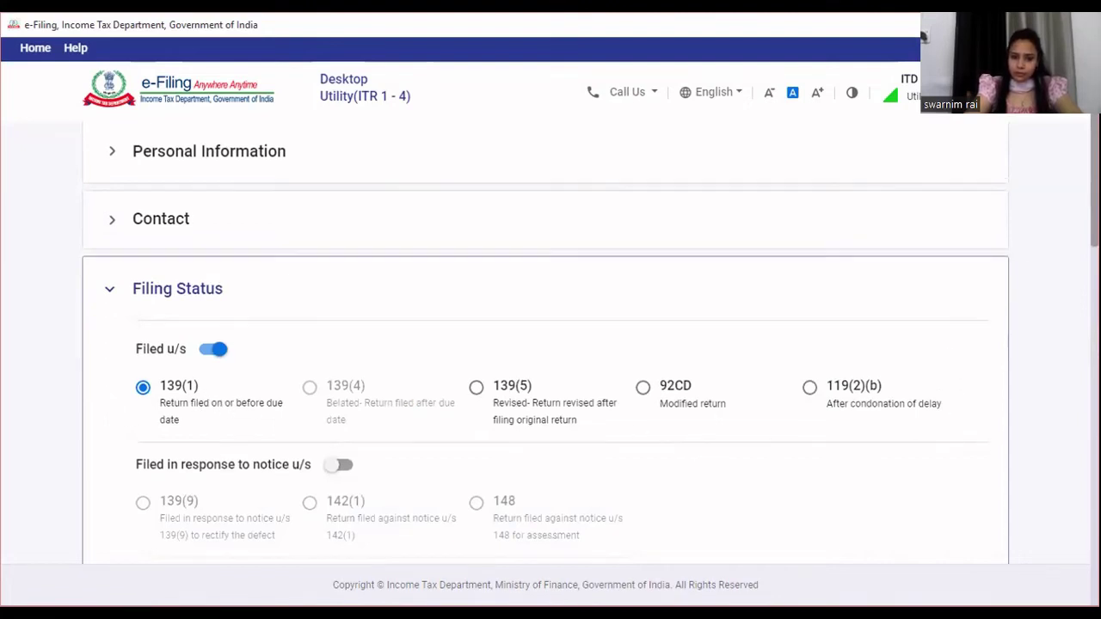
pyautogui.scroll(-2, 551, 344)
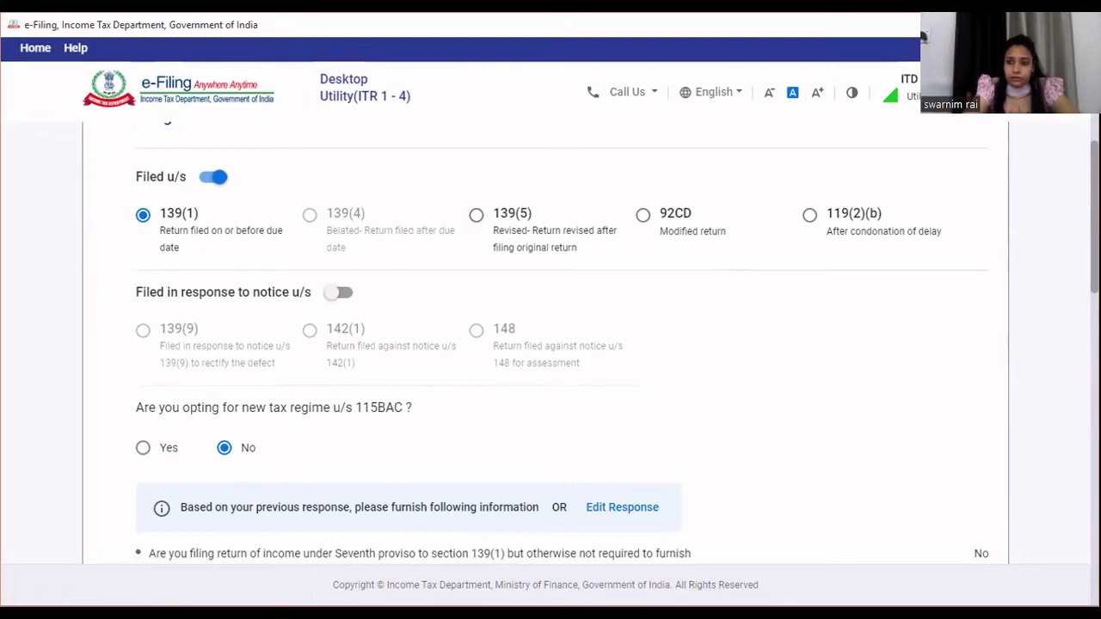
pyautogui.scroll(-5, 551, 344)
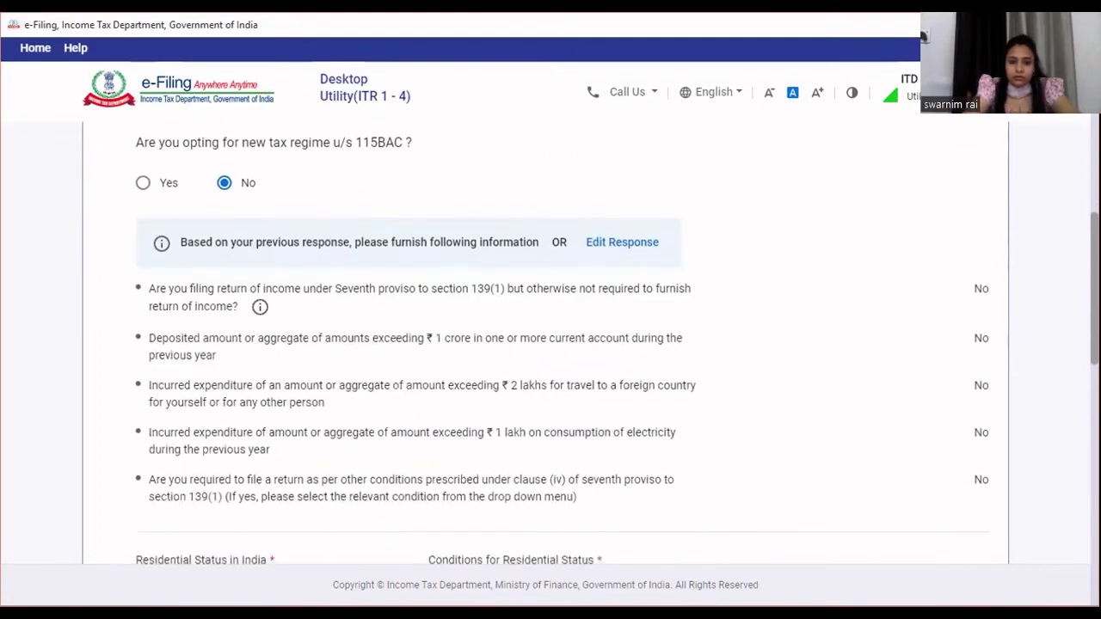
pyautogui.scroll(1, 550, 344)
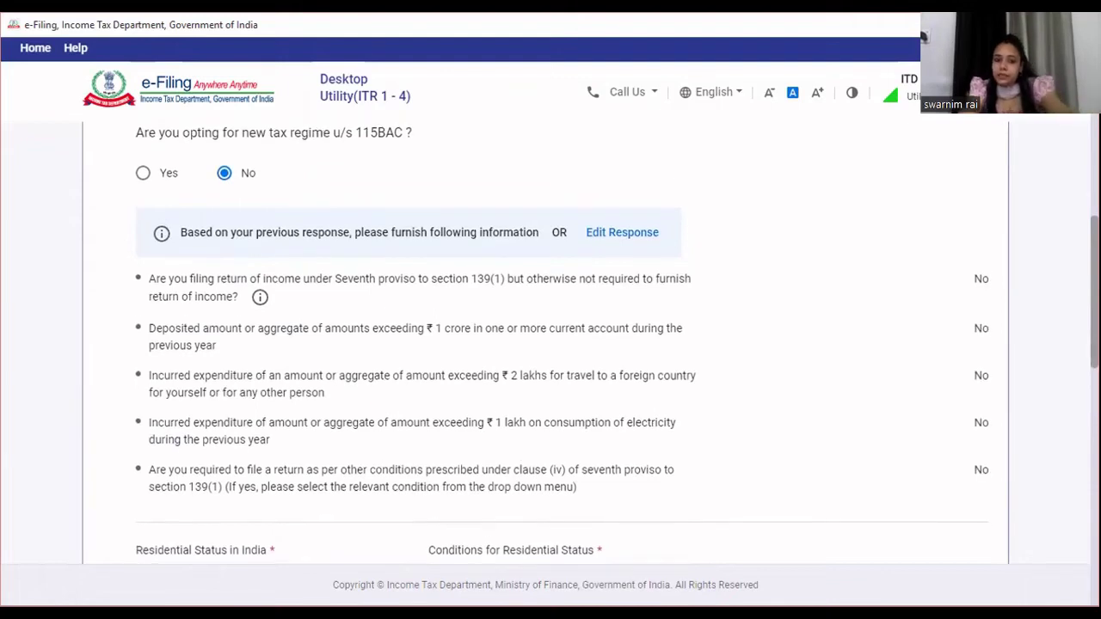
pyautogui.scroll(-3, 551, 344)
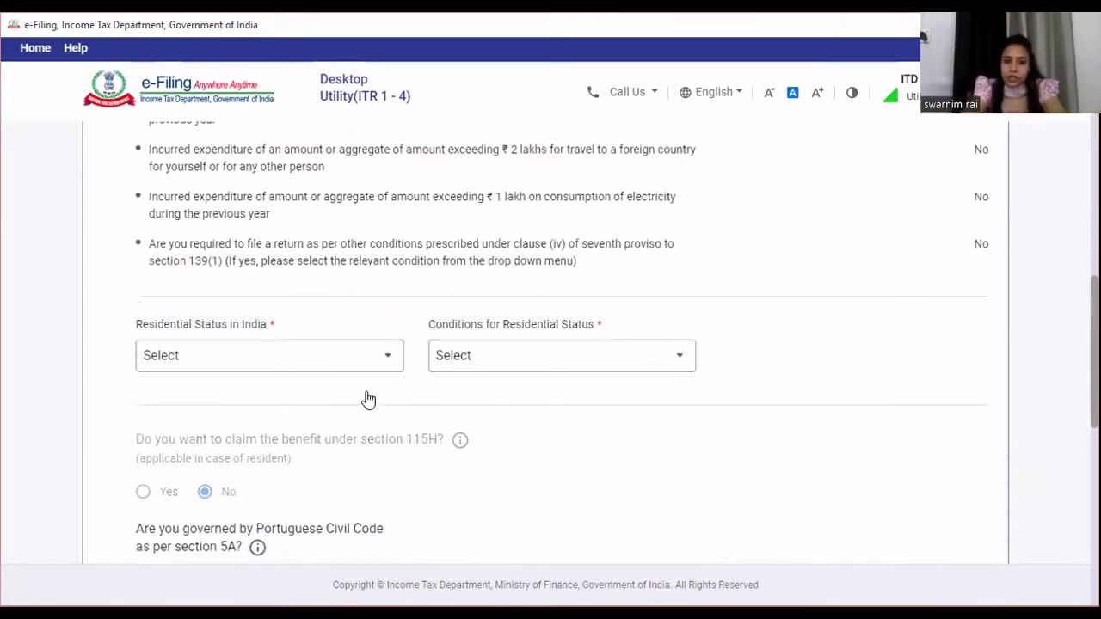
pyautogui.click(388, 357)
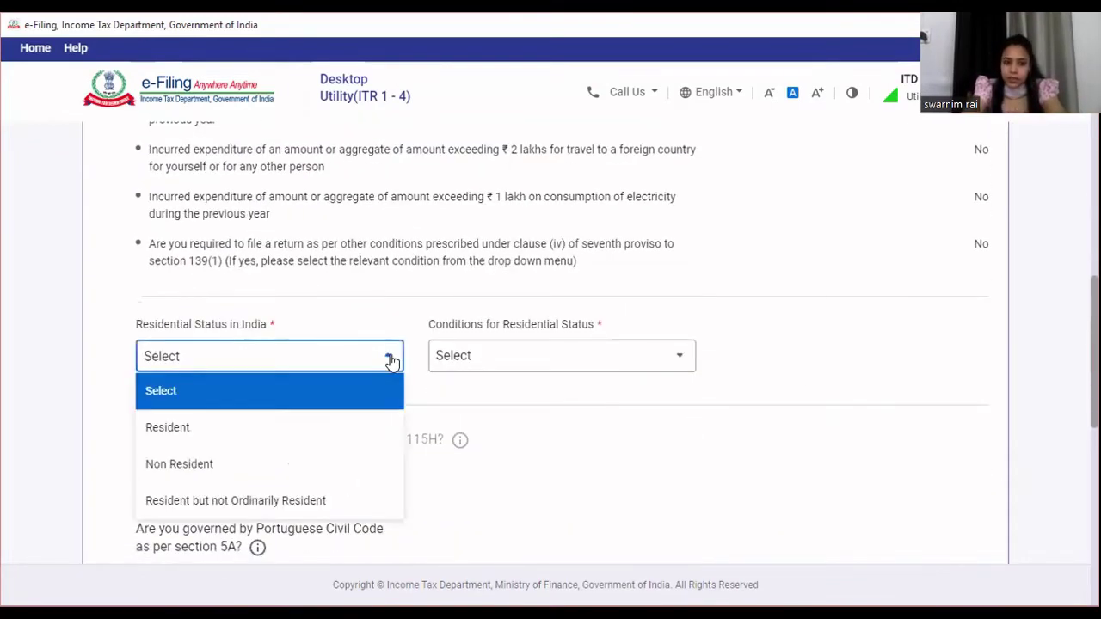
pyautogui.click(319, 428)
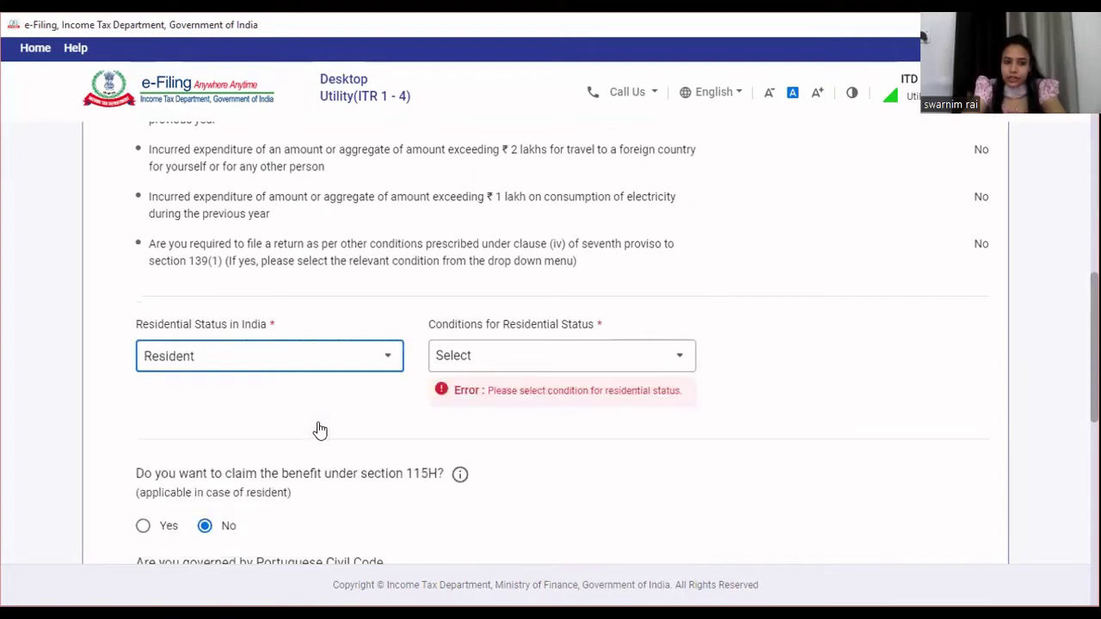
pyautogui.click(521, 369)
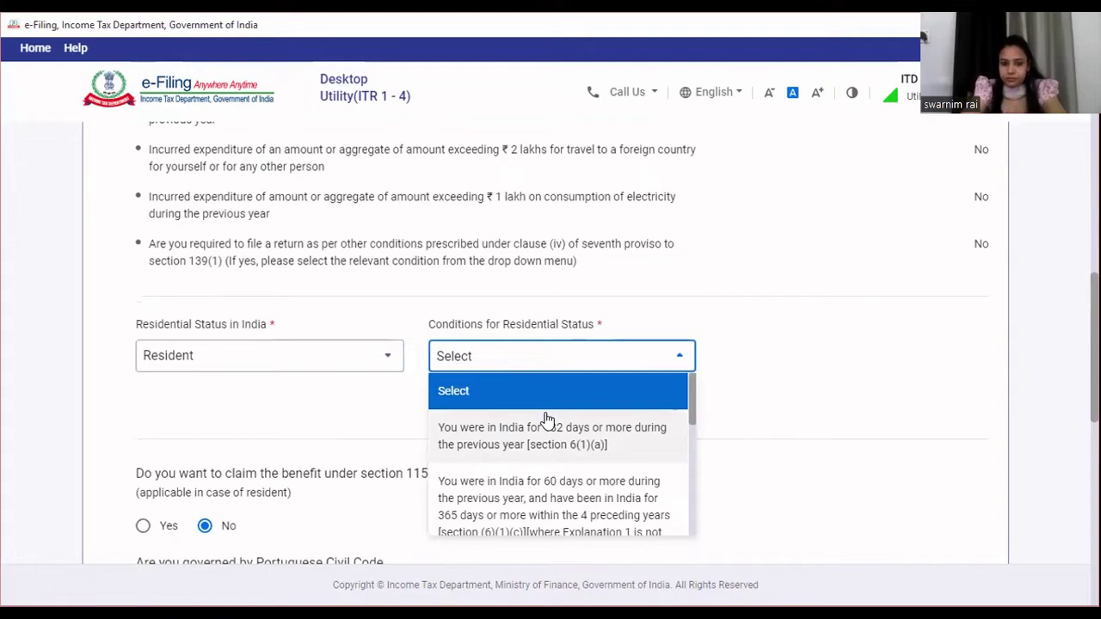
pyautogui.click(546, 421)
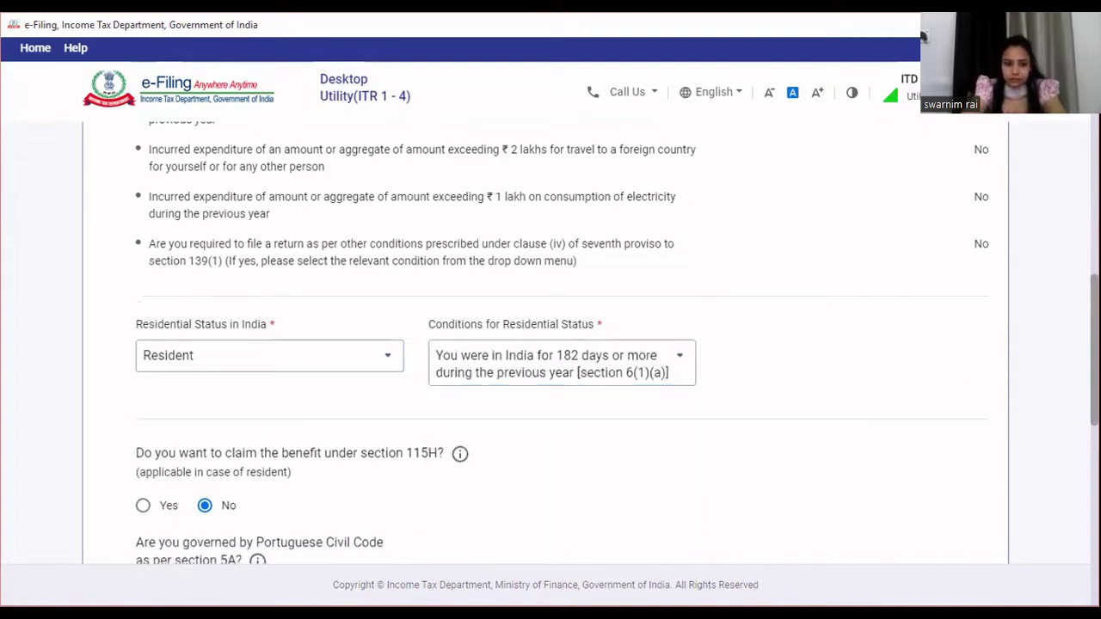
# Answer No to company directorship and unlisted equity shares, save the filing status and confirm Part A - General Information
pyautogui.scroll(-5, 551, 344)
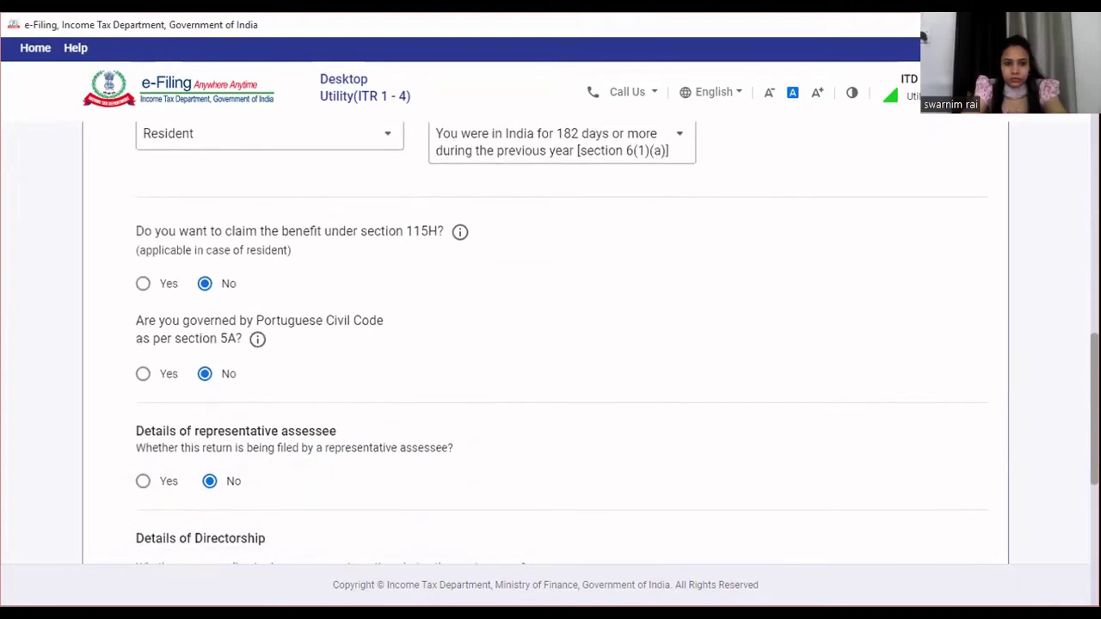
pyautogui.scroll(-3, 550, 344)
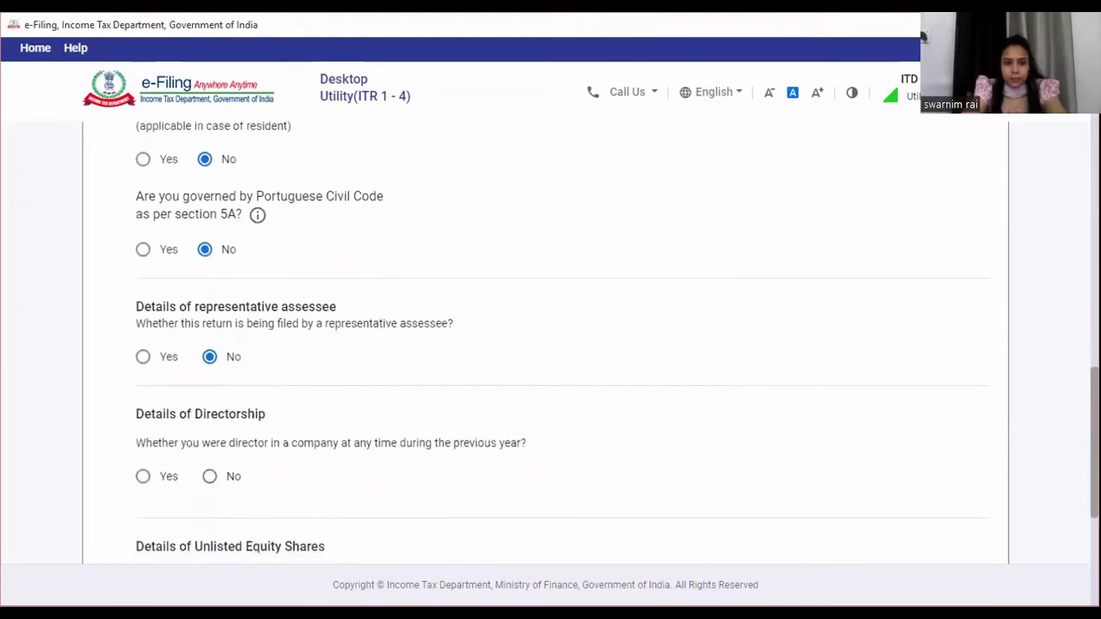
pyautogui.scroll(-1, 550, 344)
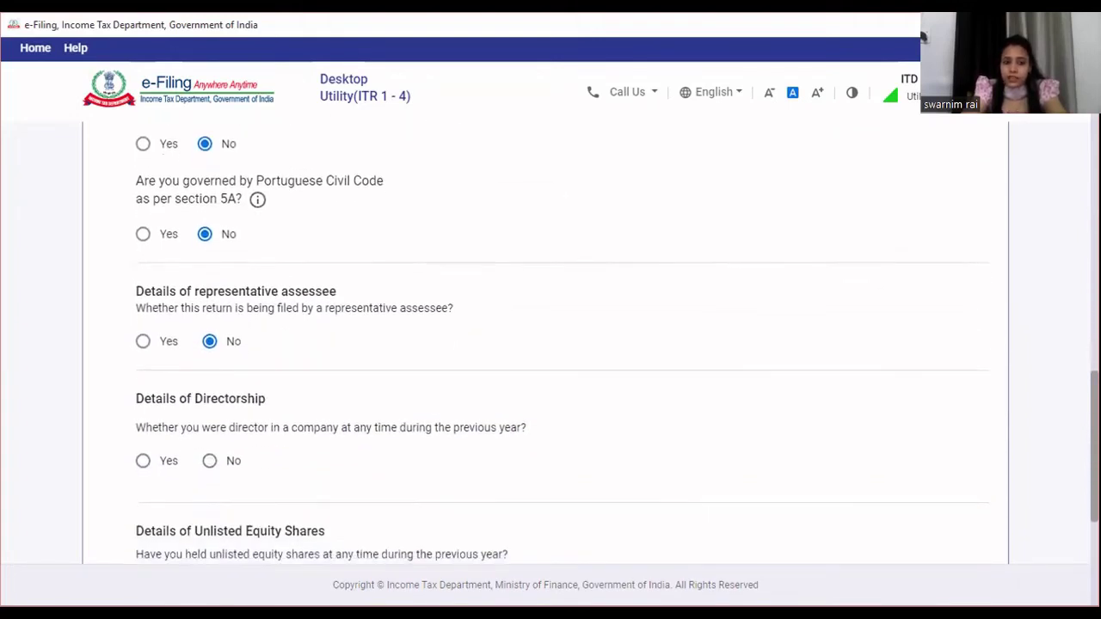
pyautogui.scroll(-1, 562, 337)
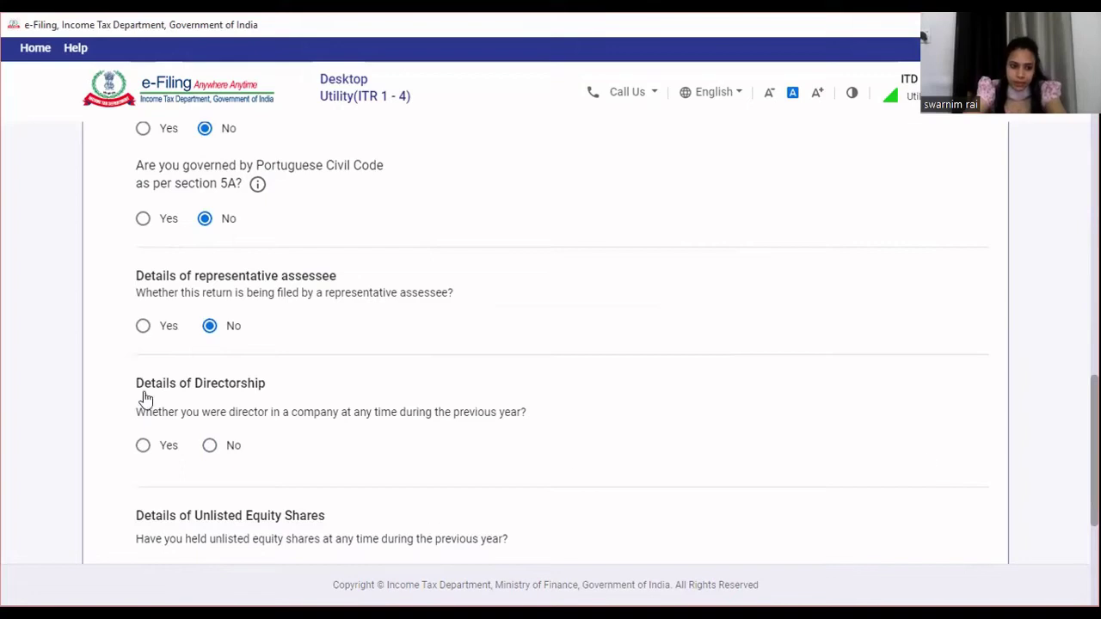
pyautogui.click(210, 445)
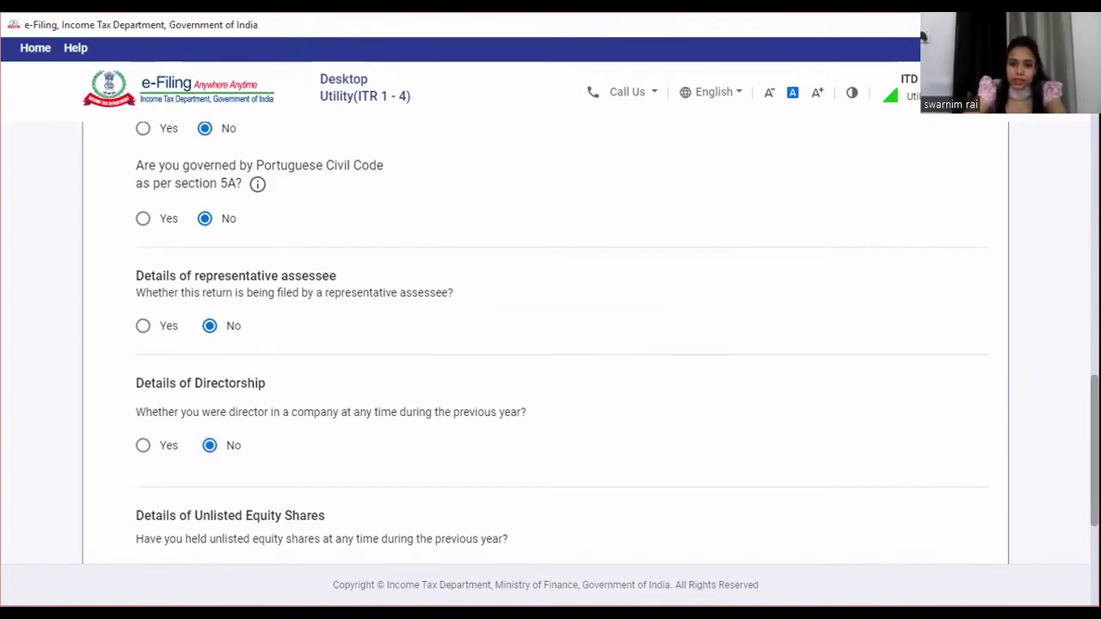
pyautogui.scroll(-2, 551, 344)
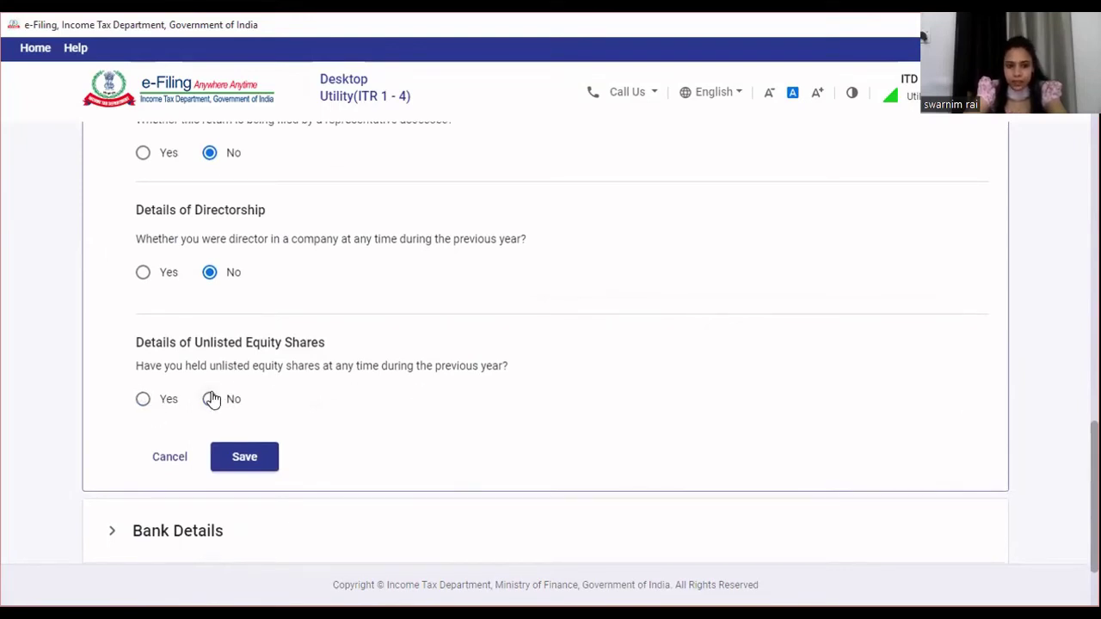
pyautogui.click(243, 462)
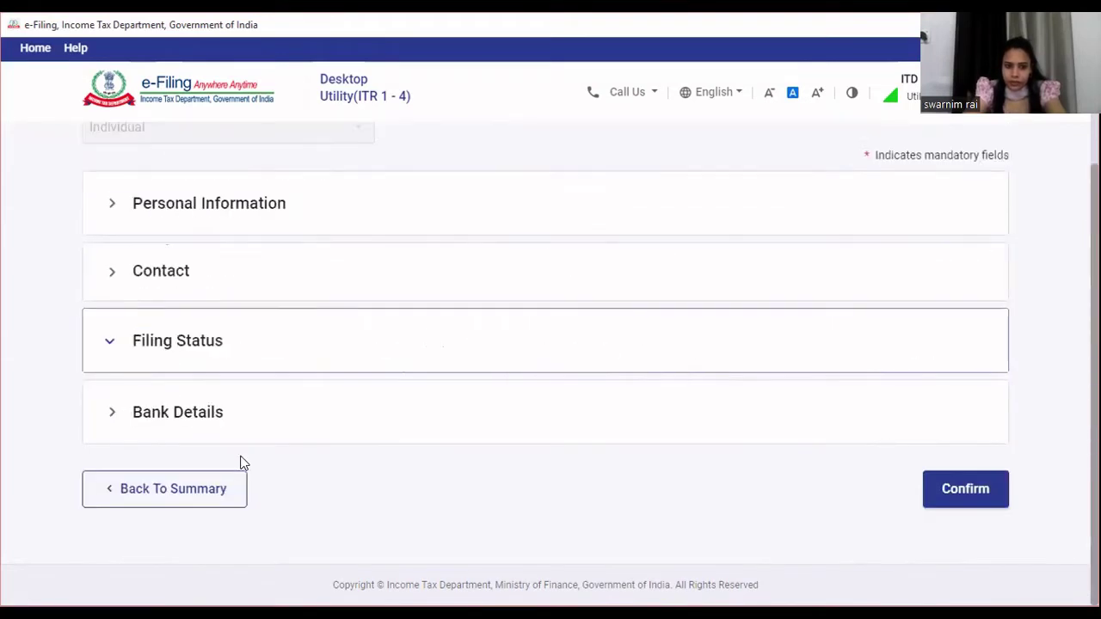
pyautogui.click(960, 483)
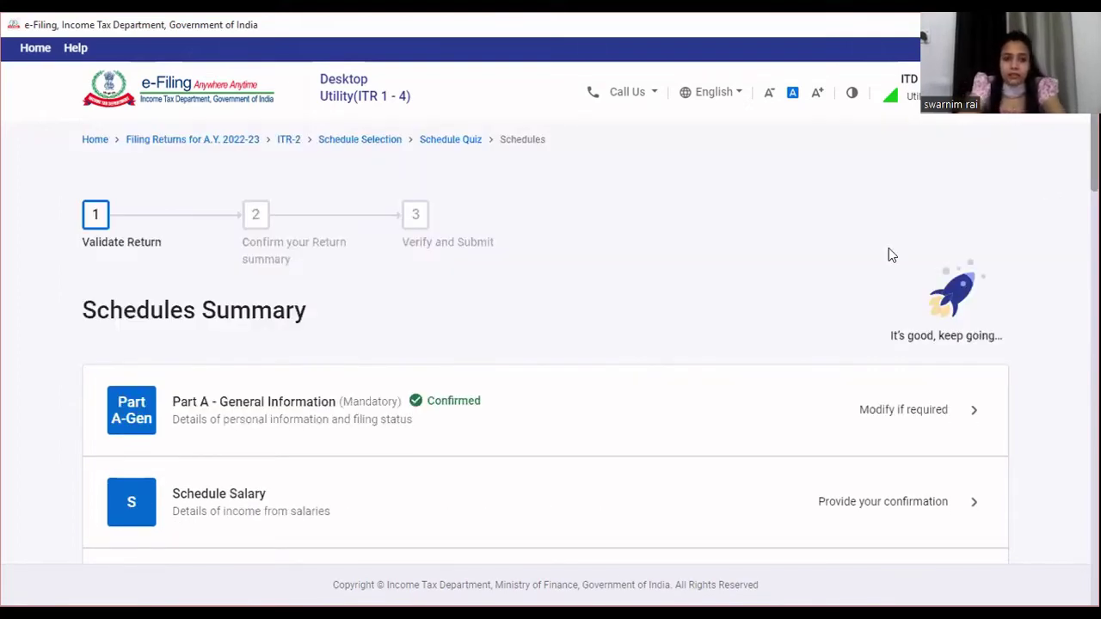
# Open Schedule Salary, start a new employer entry under Gross Salary and review its employer detail fields
pyautogui.click(340, 508)
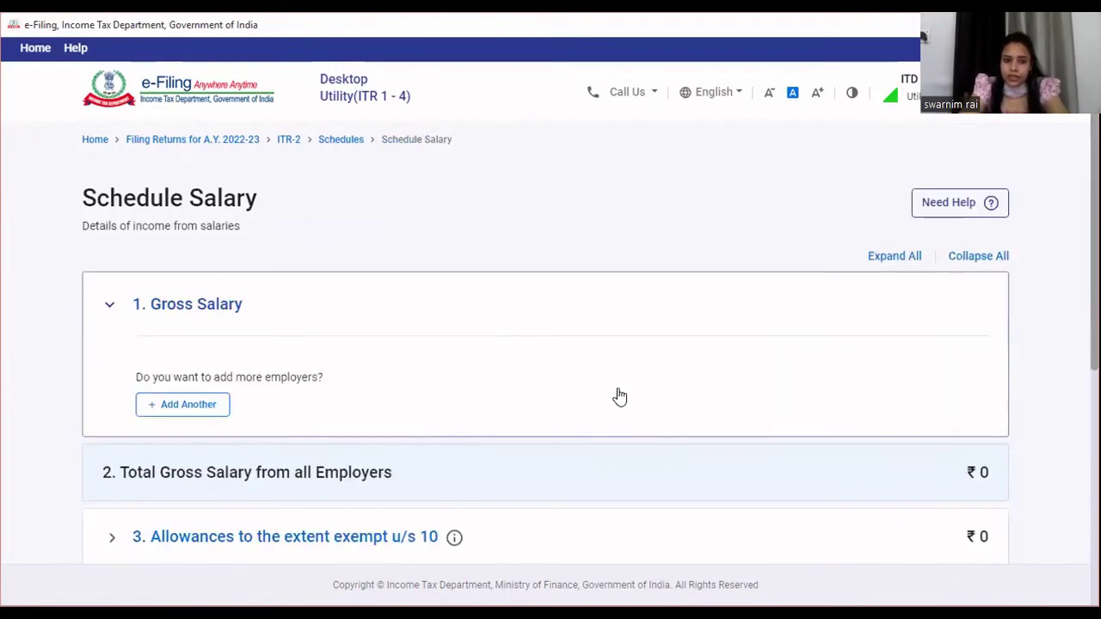
pyautogui.click(194, 411)
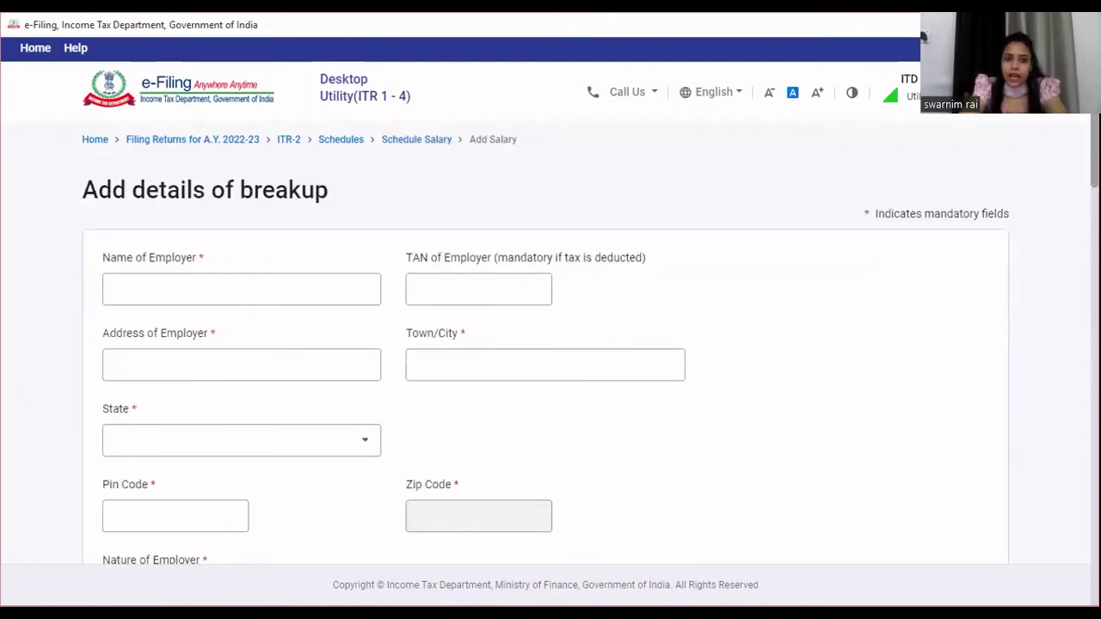
pyautogui.scroll(-1, 923, 37)
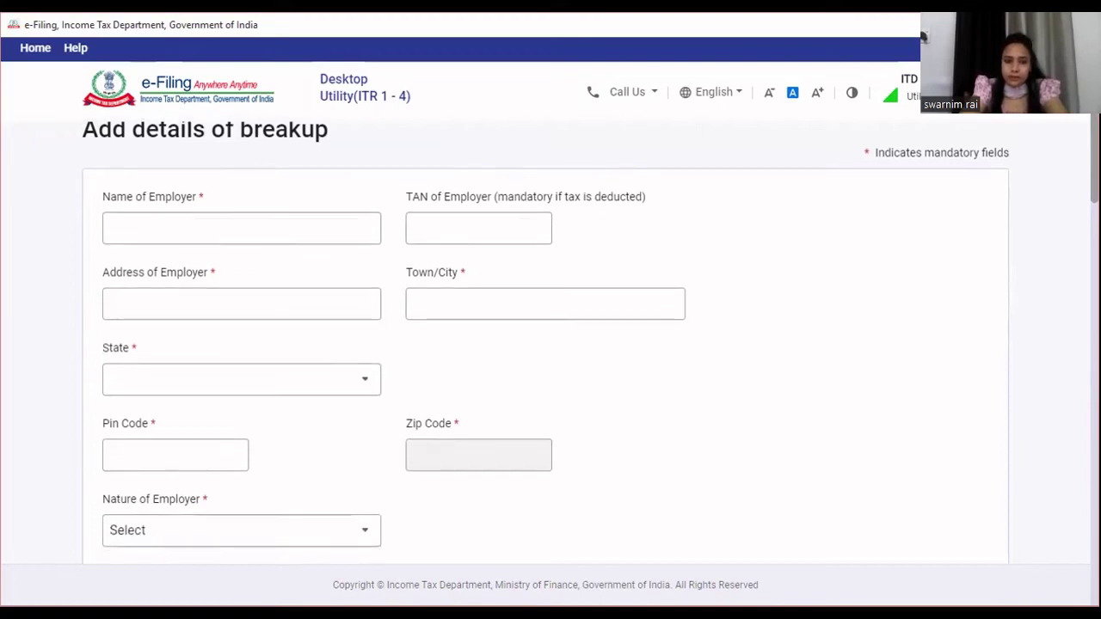
pyautogui.scroll(-1, 923, 37)
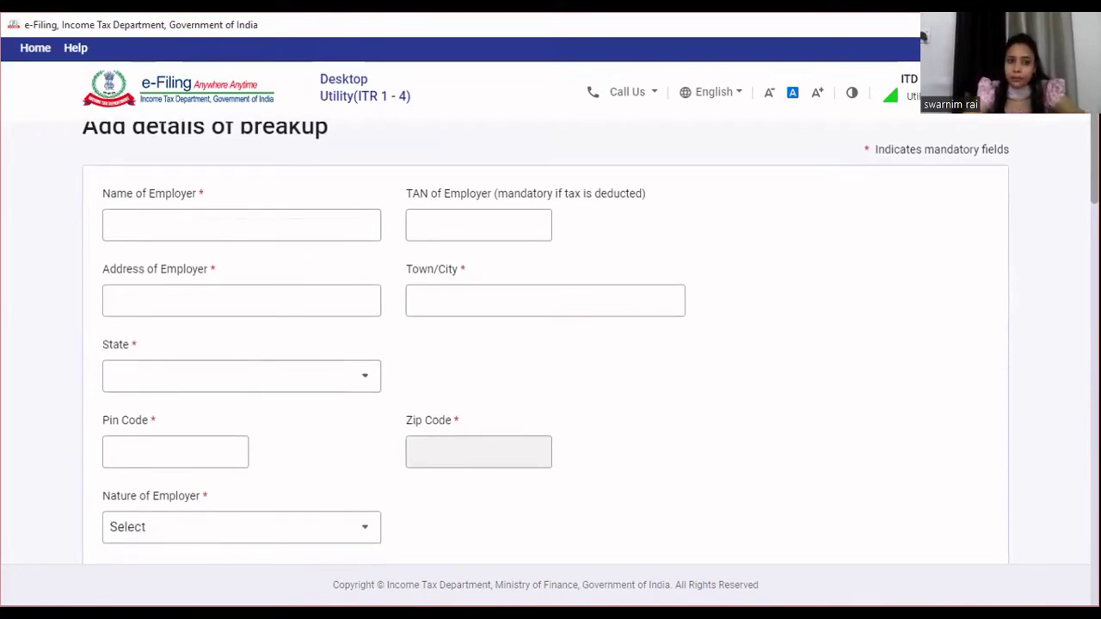
pyautogui.scroll(-2, 923, 37)
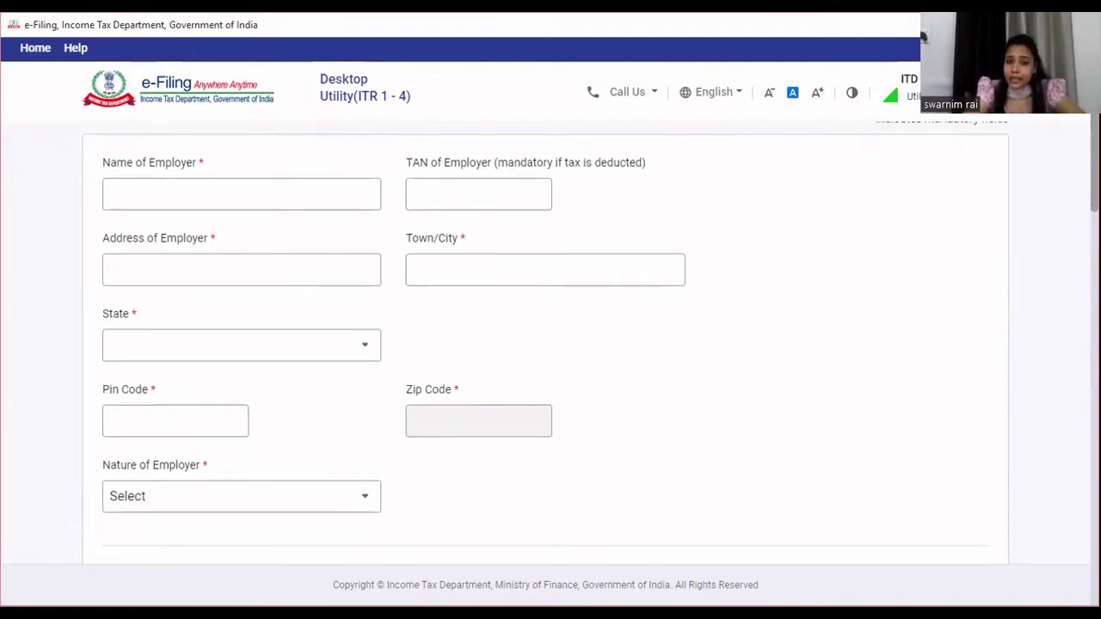
pyautogui.scroll(-1, 923, 37)
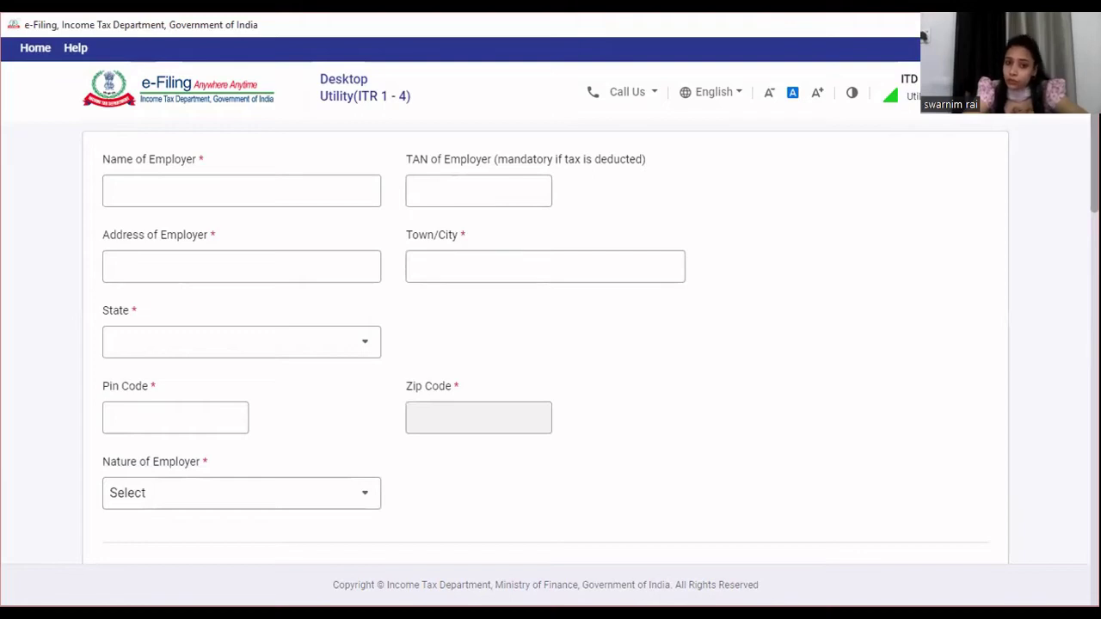
pyautogui.scroll(-2, 923, 37)
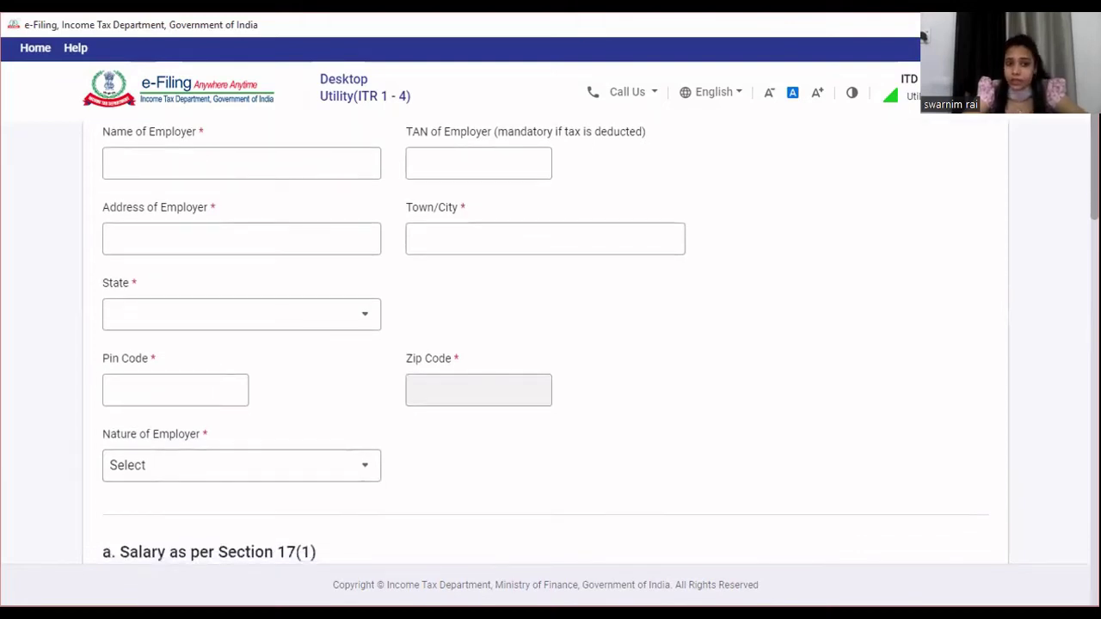
pyautogui.scroll(-4, 923, 37)
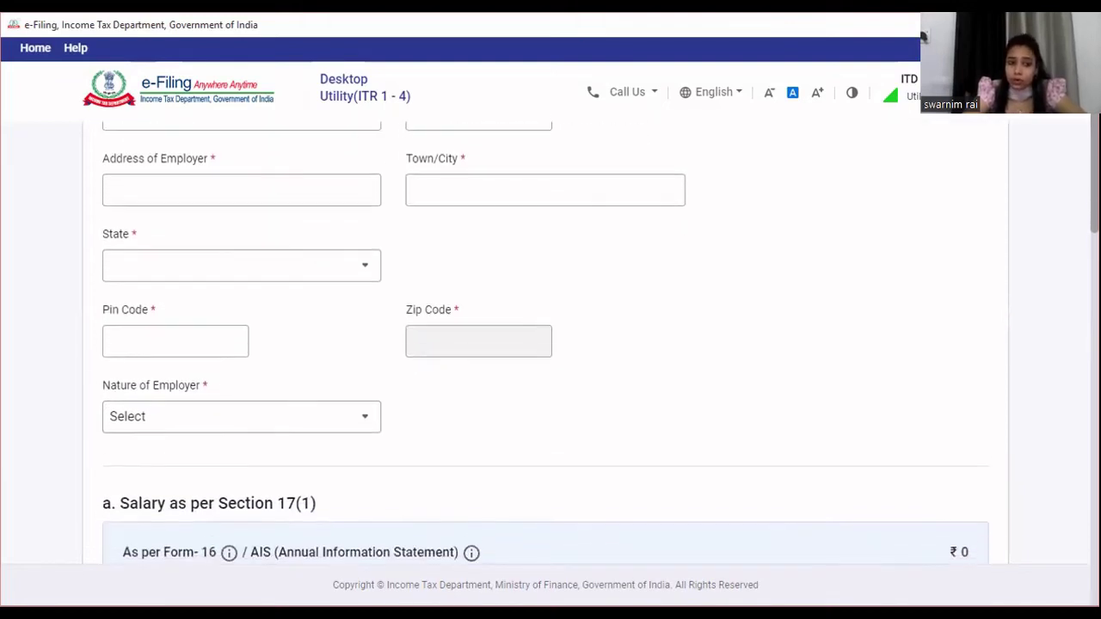
pyautogui.scroll(-2, 923, 37)
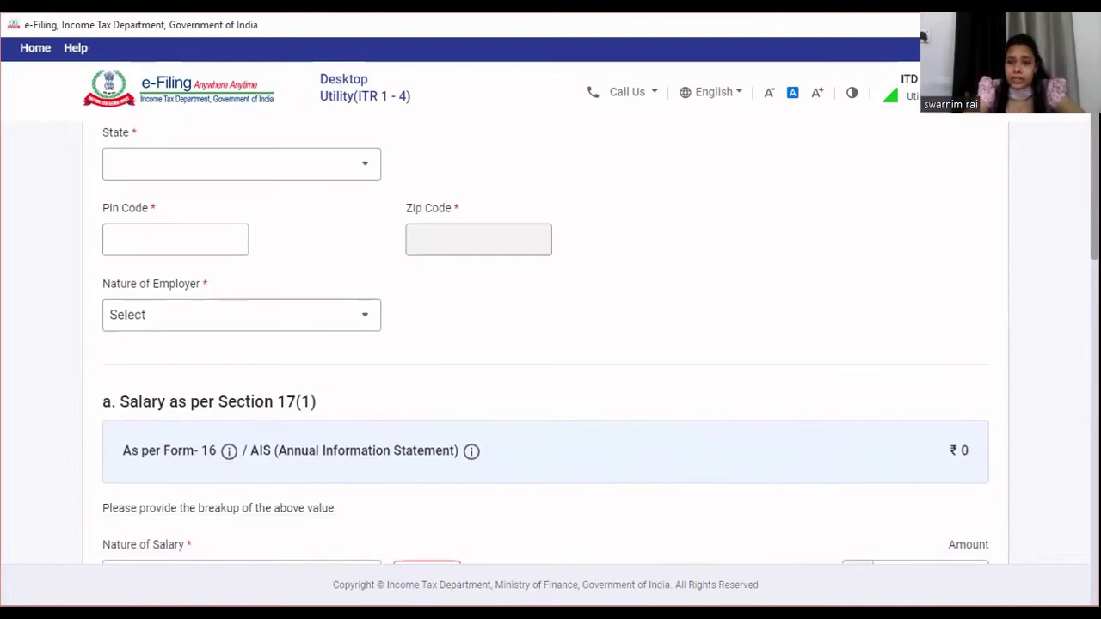
# Examine the Salary as per Section 17(1) breakup and the available Nature of Salary options without choosing one
pyautogui.scroll(-8, 923, 37)
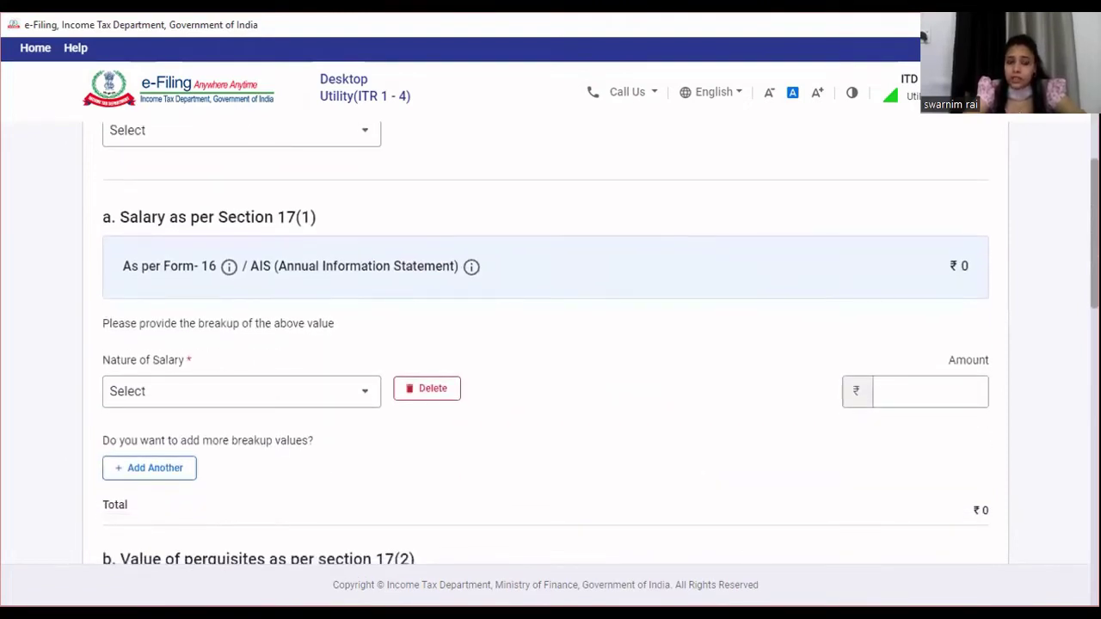
pyautogui.scroll(-1, 923, 37)
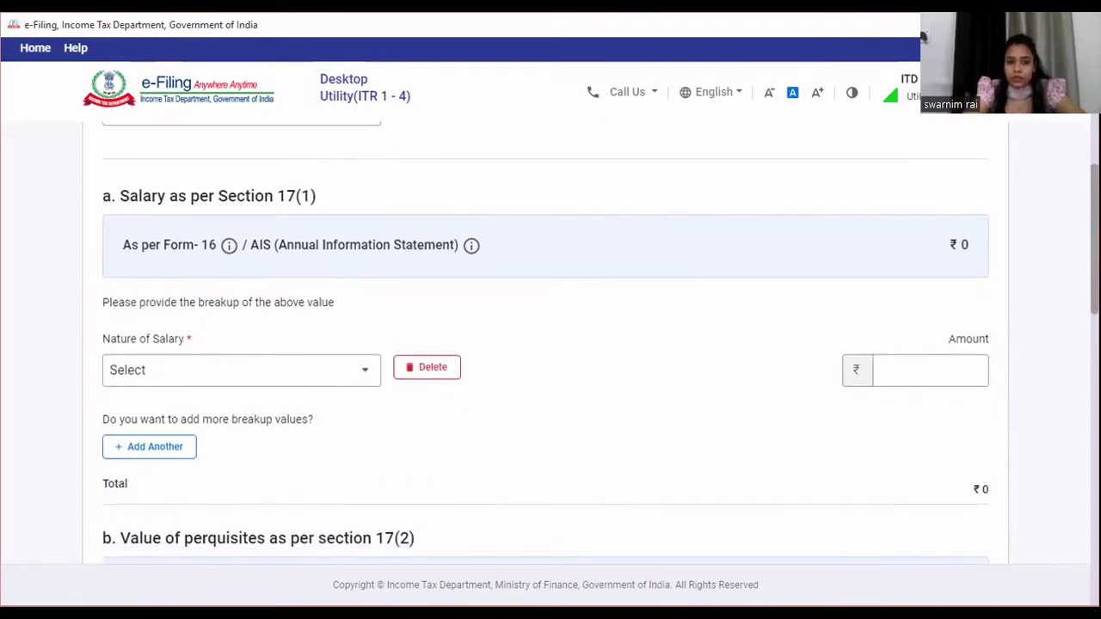
pyautogui.click(365, 384)
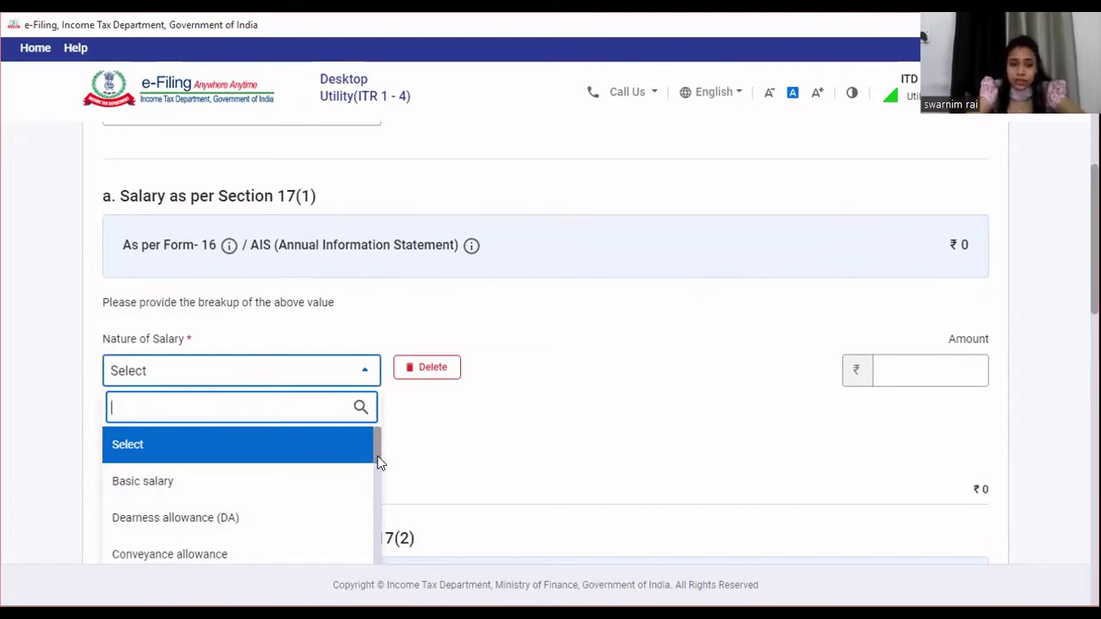
pyautogui.moveTo(374, 456); pyautogui.dragTo(380, 492)
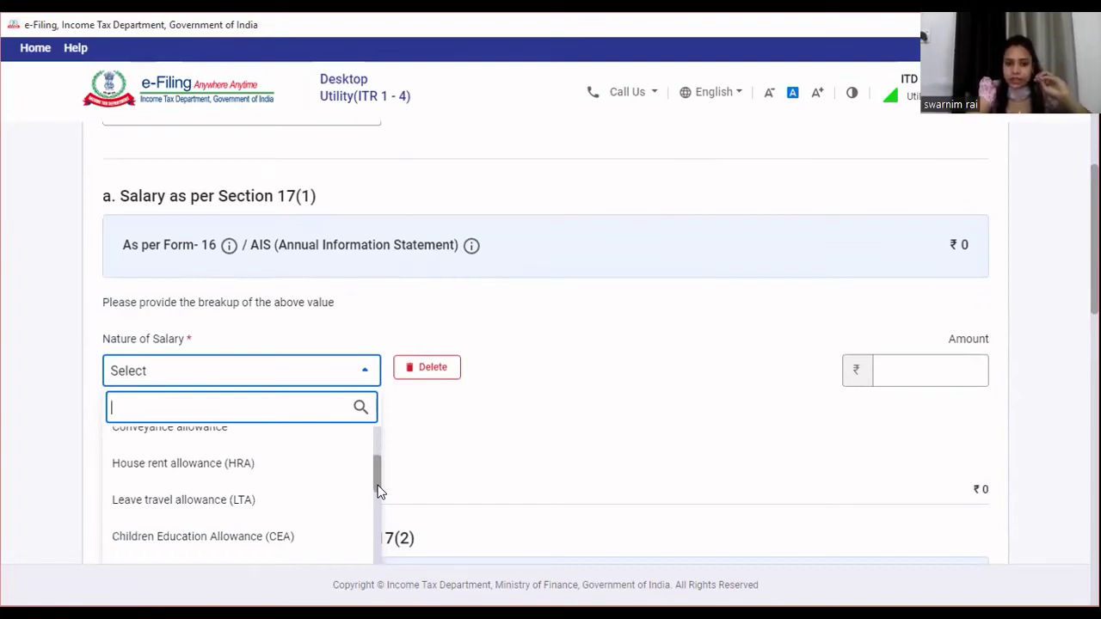
pyautogui.moveTo(380, 492); pyautogui.dragTo(380, 505)
pyautogui.scroll(-1, 382, 512)
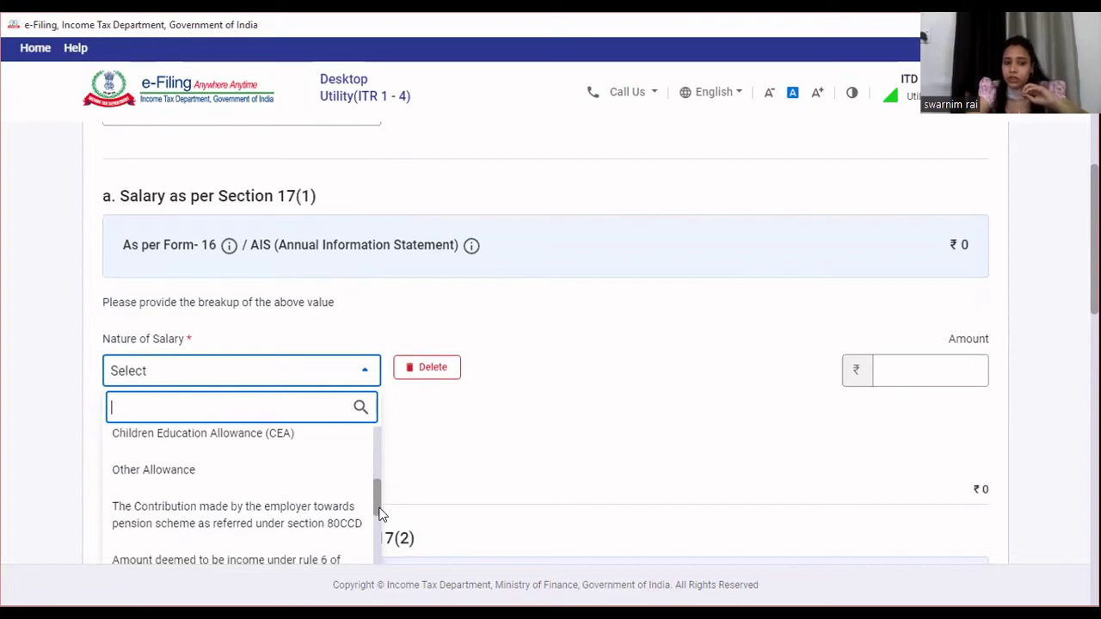
pyautogui.click(560, 425)
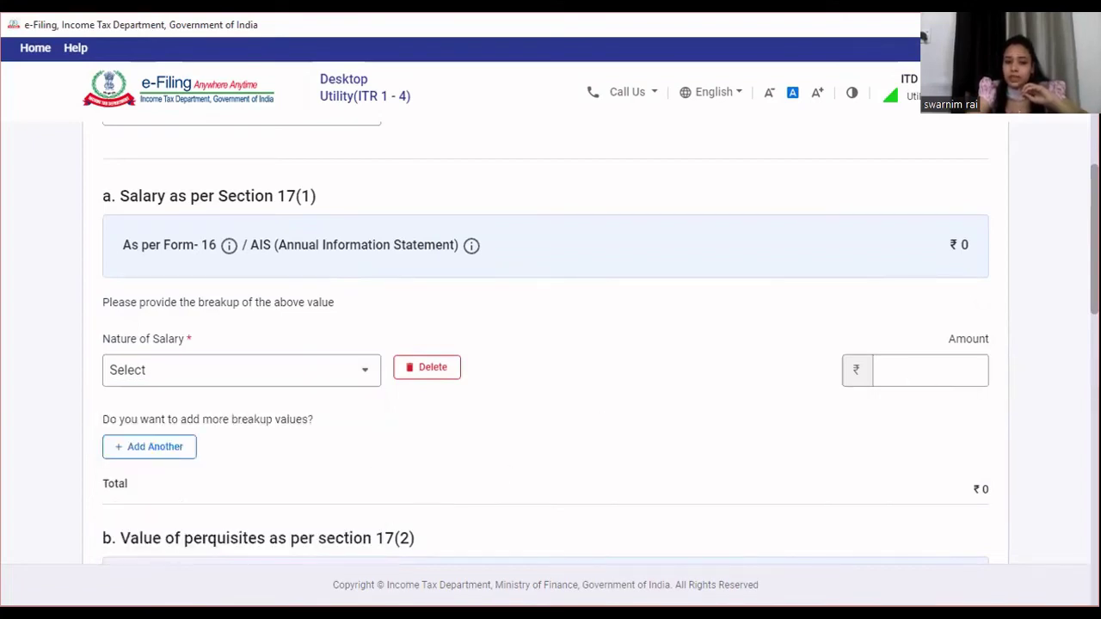
# Review the perquisites, profit in lieu of salary and section 89A retirement benefit parts of the employer entry, and cancel the entry
pyautogui.scroll(-3, 551, 344)
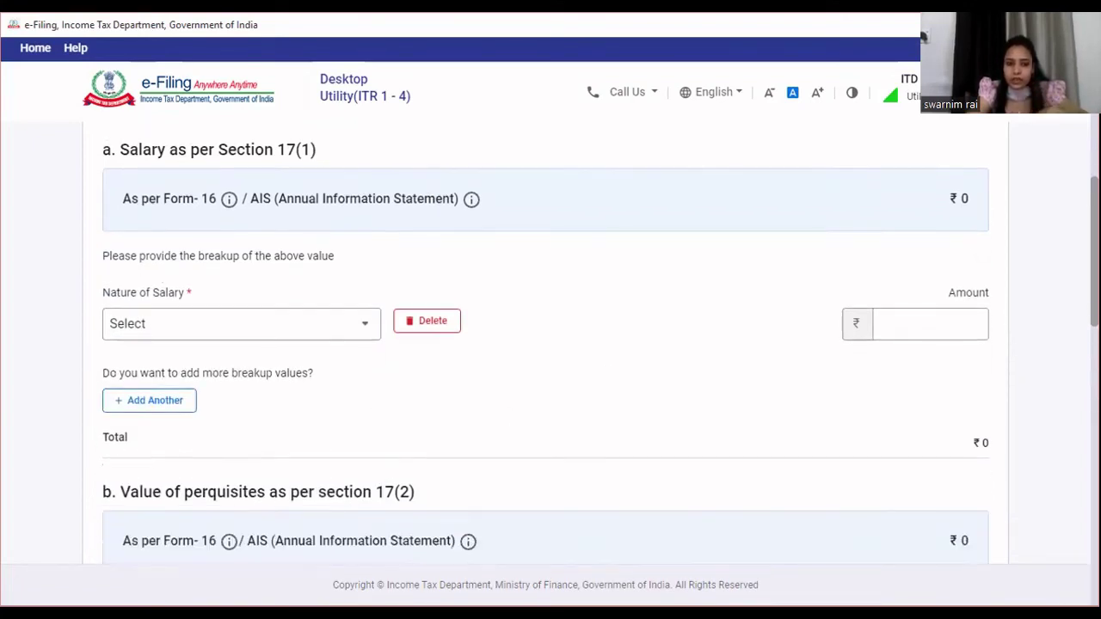
pyautogui.scroll(-1, 551, 344)
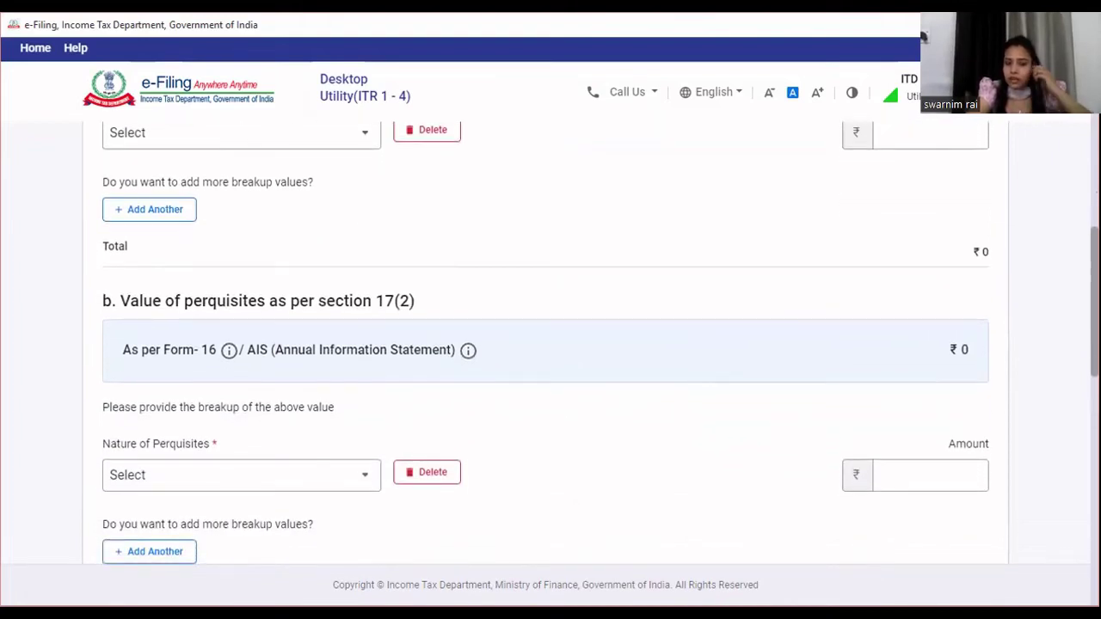
pyautogui.scroll(-1, 550, 344)
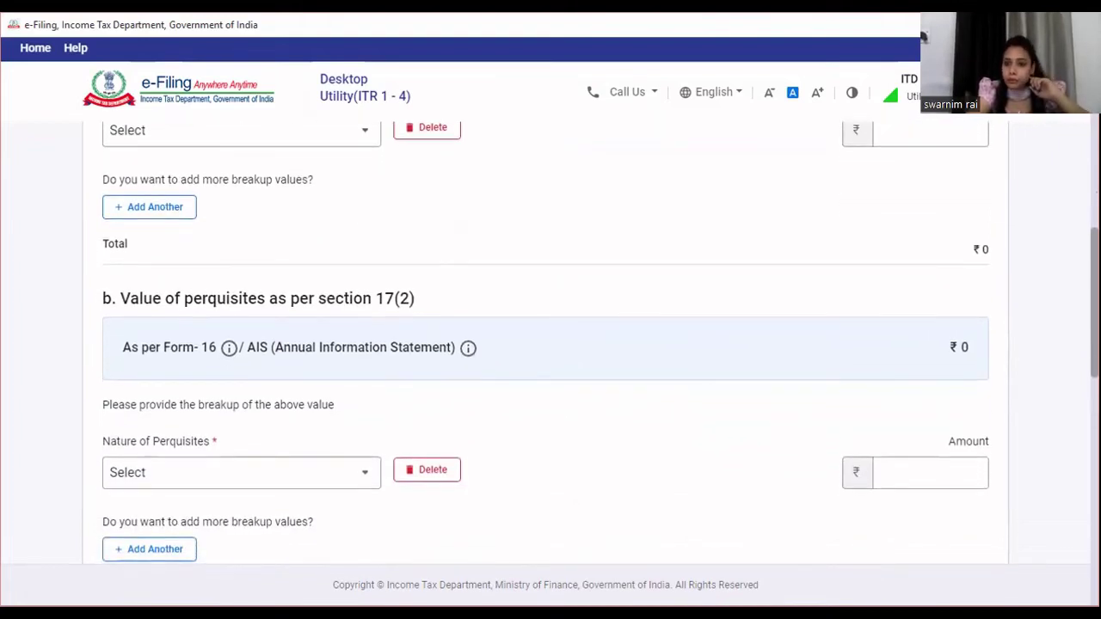
pyautogui.scroll(-1, 551, 344)
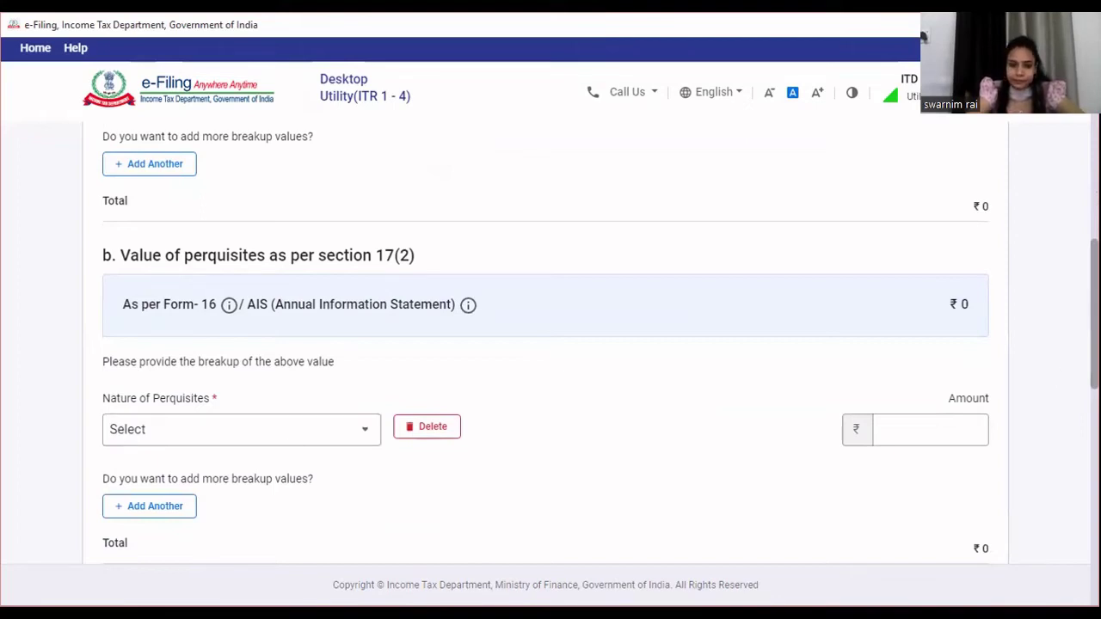
pyautogui.scroll(-4, 550, 344)
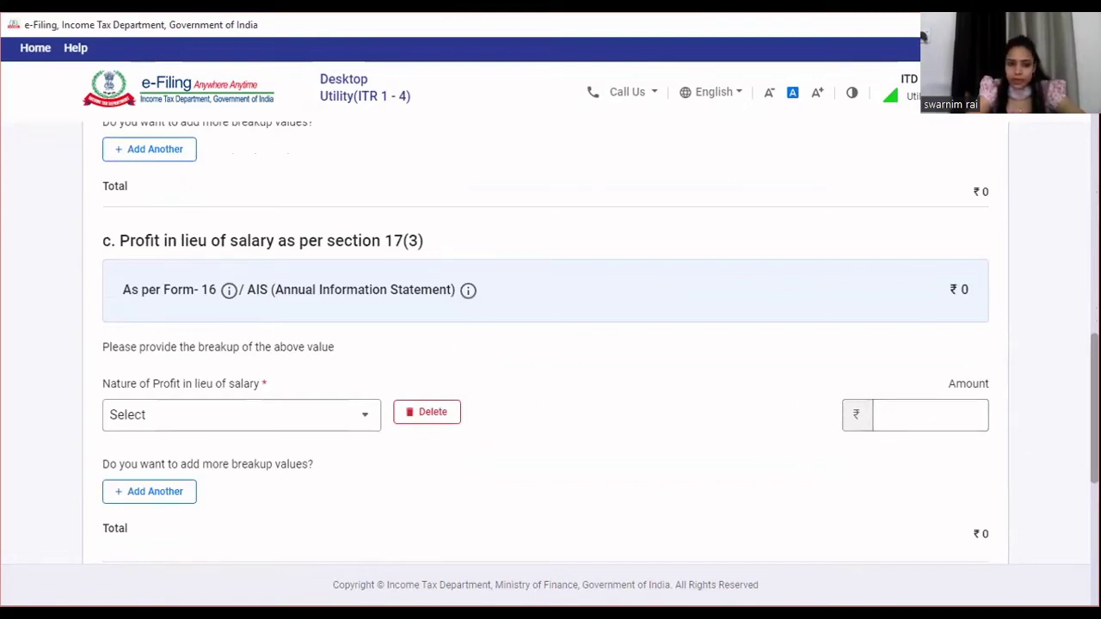
pyautogui.scroll(-4, 550, 345)
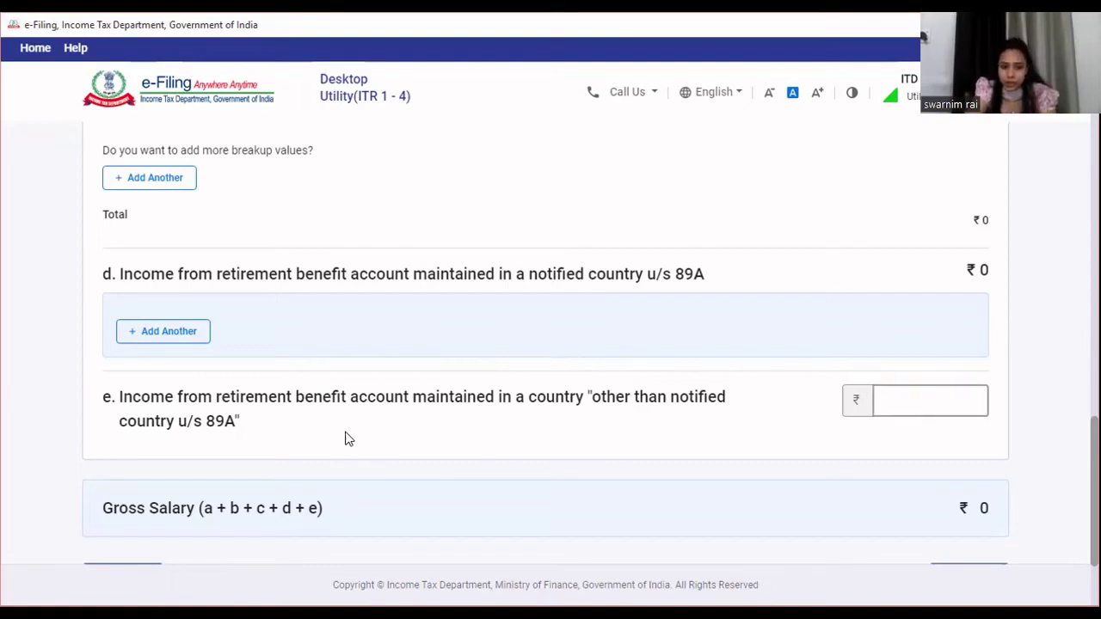
pyautogui.press('Tab')
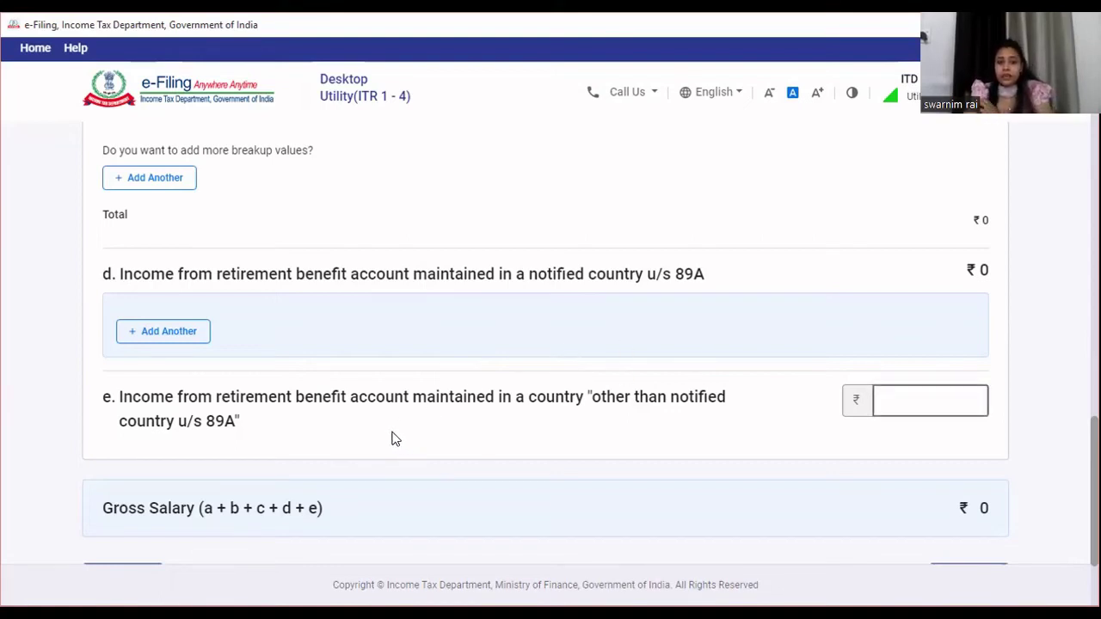
pyautogui.click(843, 356)
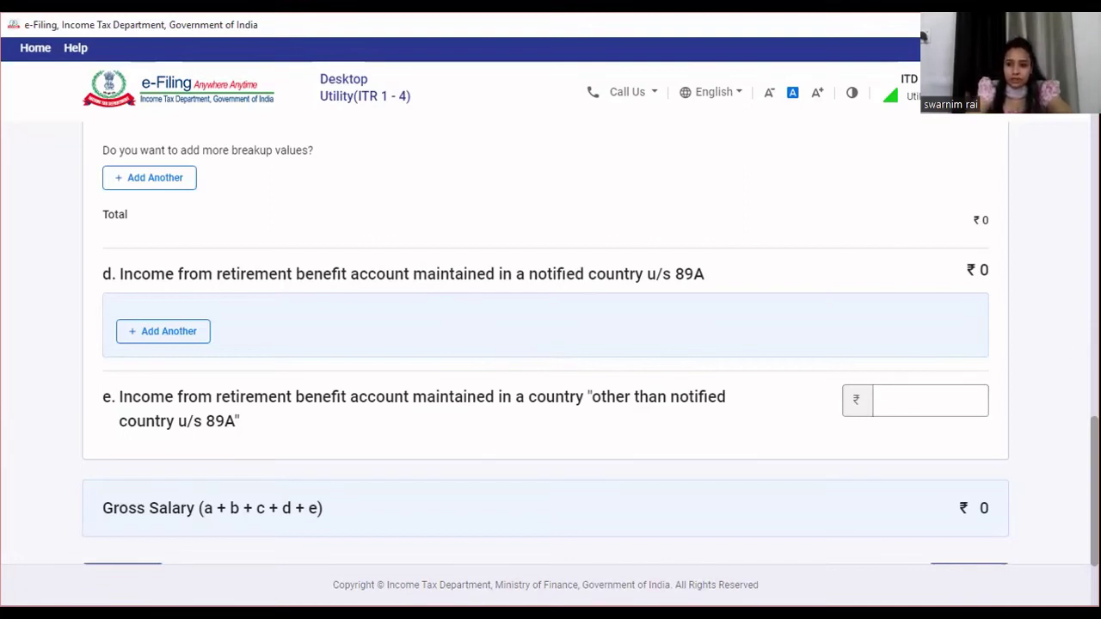
pyautogui.scroll(-2, 545, 343)
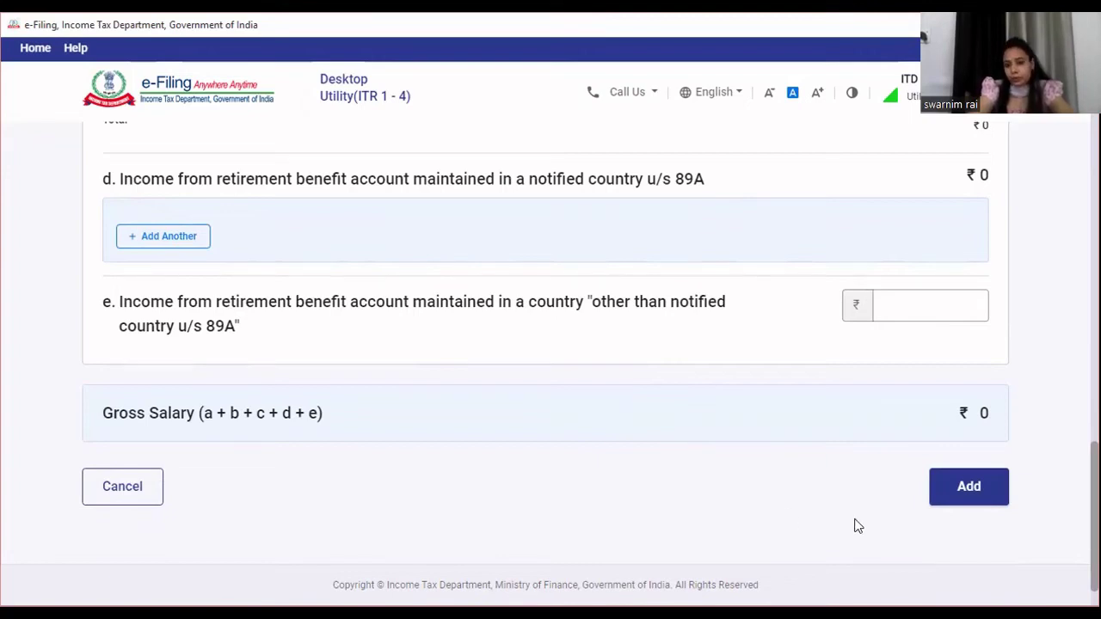
pyautogui.click(135, 497)
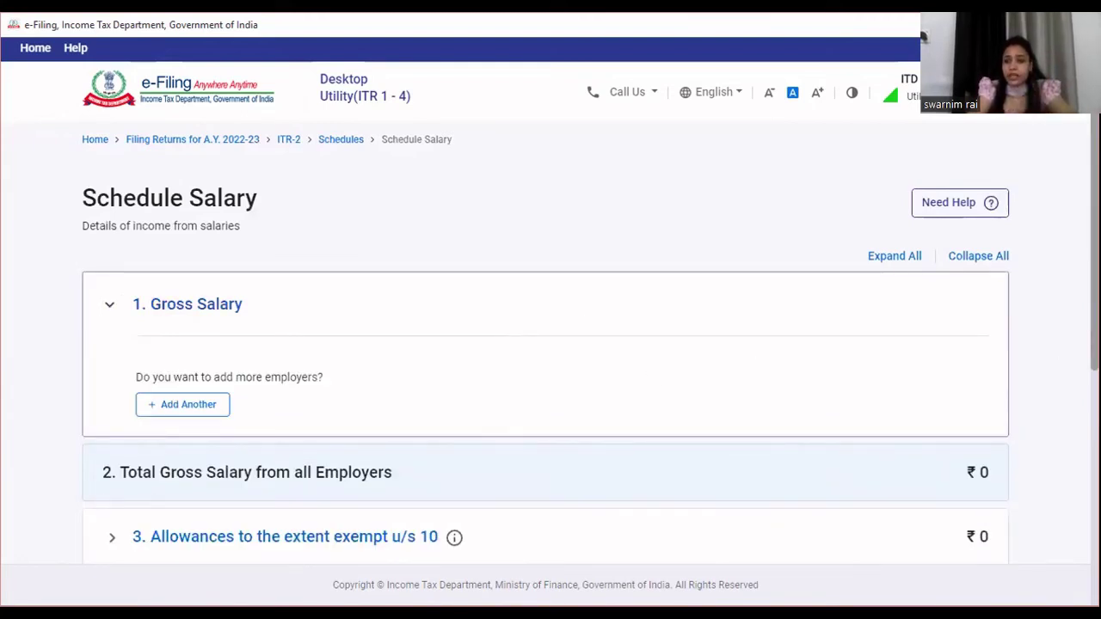
# Expand Allowances to the extent exempt u/s 10 and review it along with the relief and net salary items below
pyautogui.scroll(-2, 445, 311)
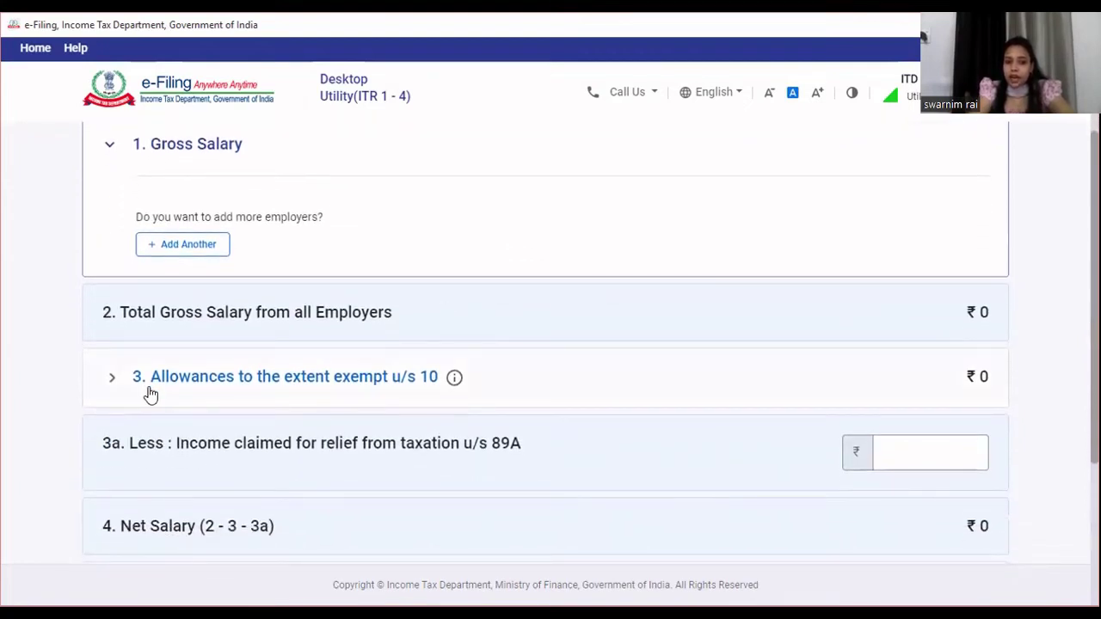
pyautogui.click(207, 395)
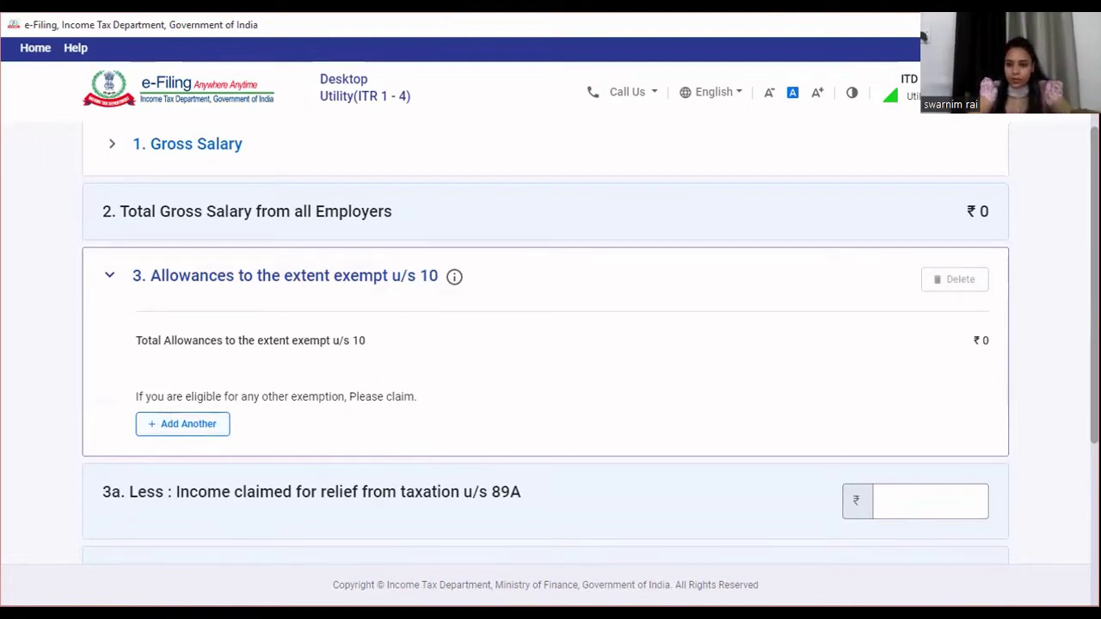
pyautogui.scroll(-2, 590, 344)
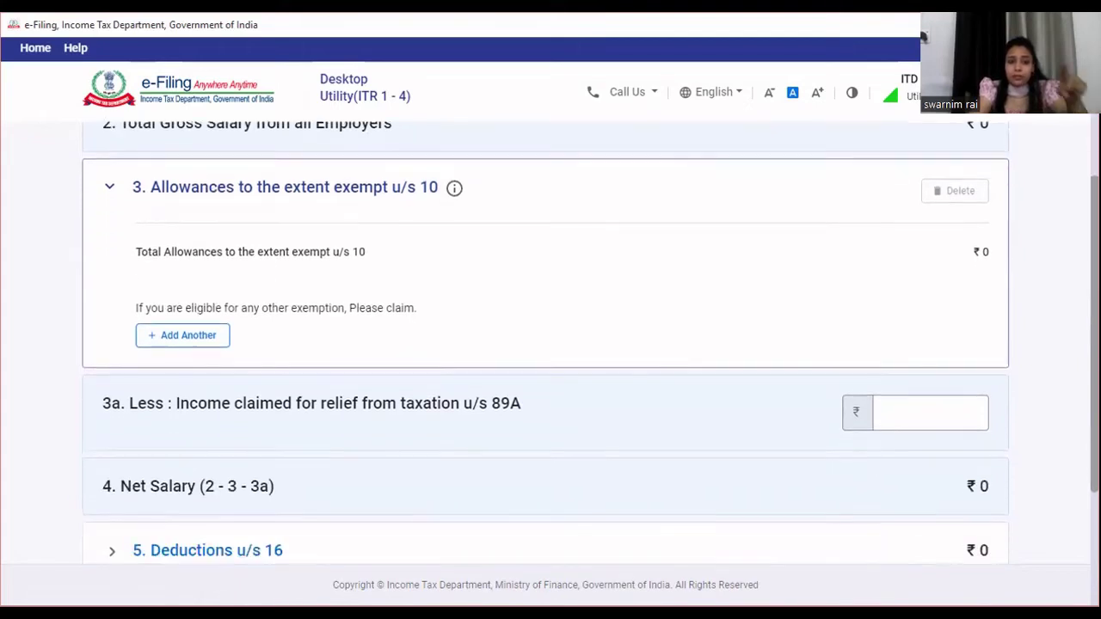
pyautogui.scroll(-2, 590, 345)
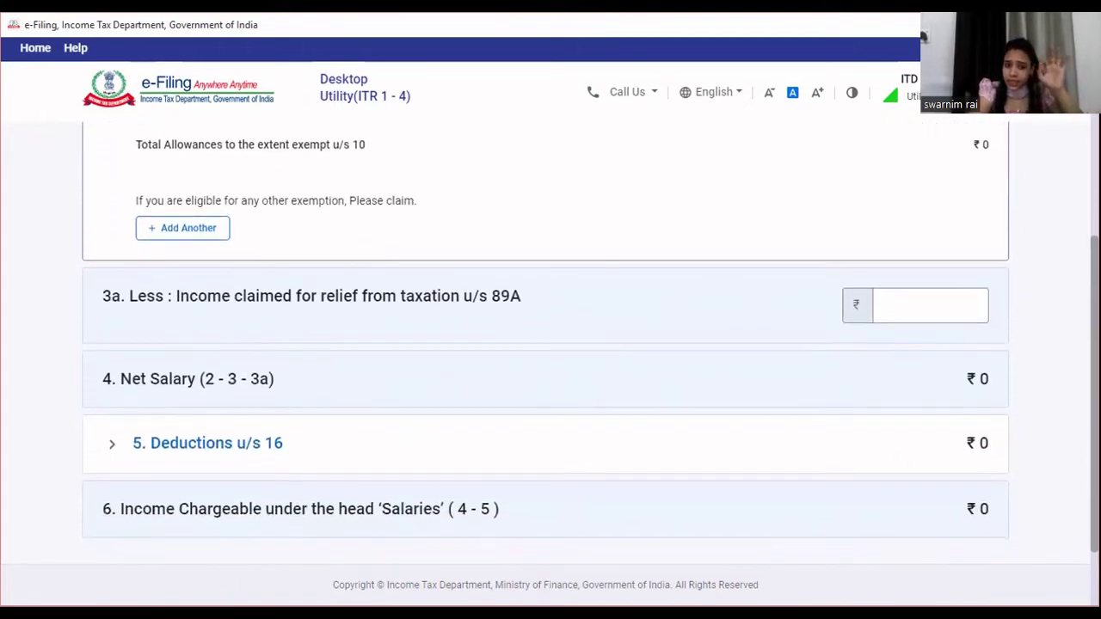
pyautogui.scroll(-1, 590, 344)
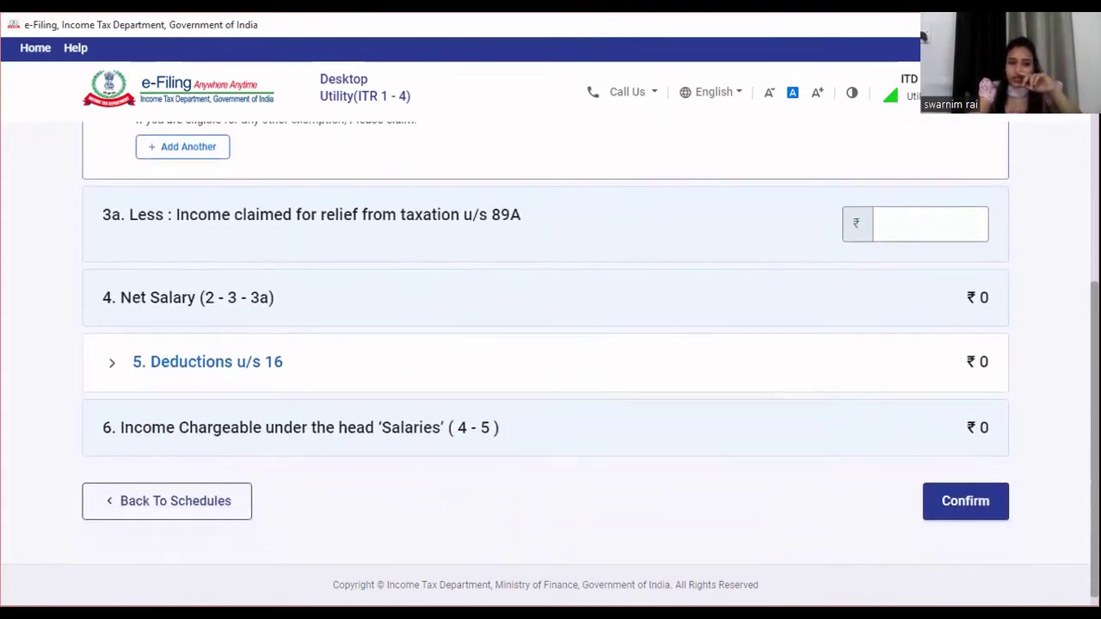
# Review the standard deduction, entertainment allowance and professional tax fields in Deductions u/s 16, and return to the schedules summary
pyautogui.click(207, 368)
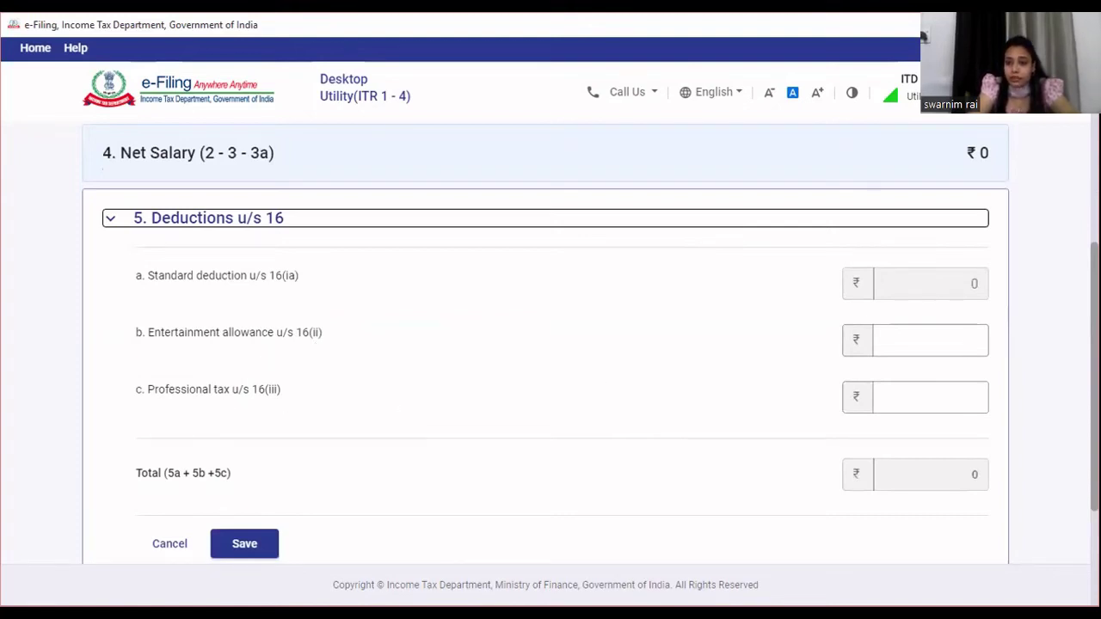
pyautogui.scroll(-1, 551, 344)
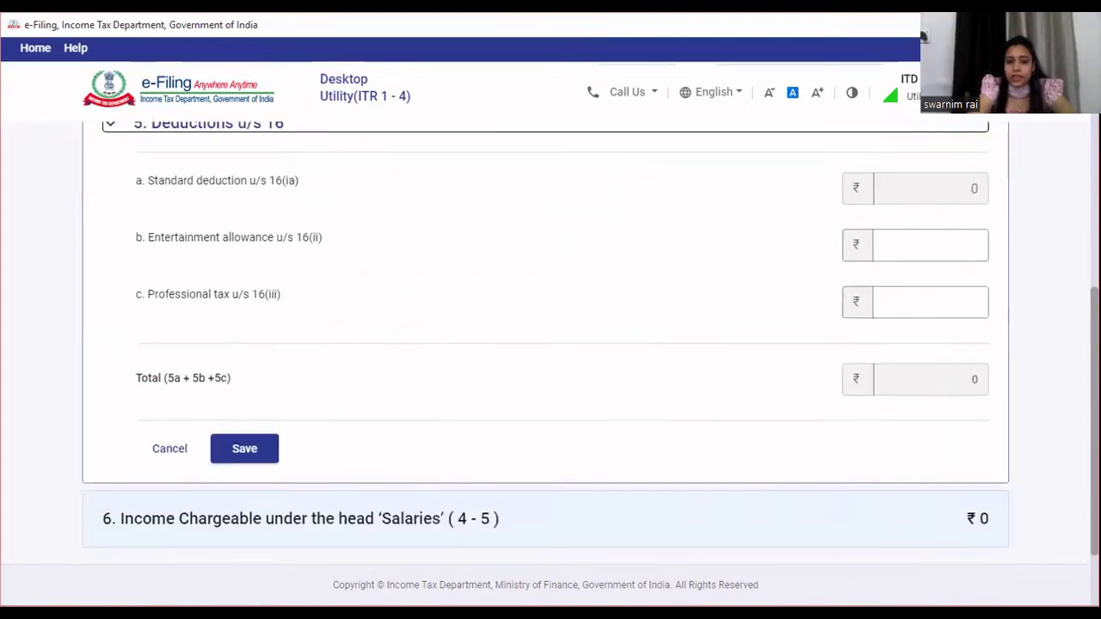
pyautogui.scroll(-1, 551, 344)
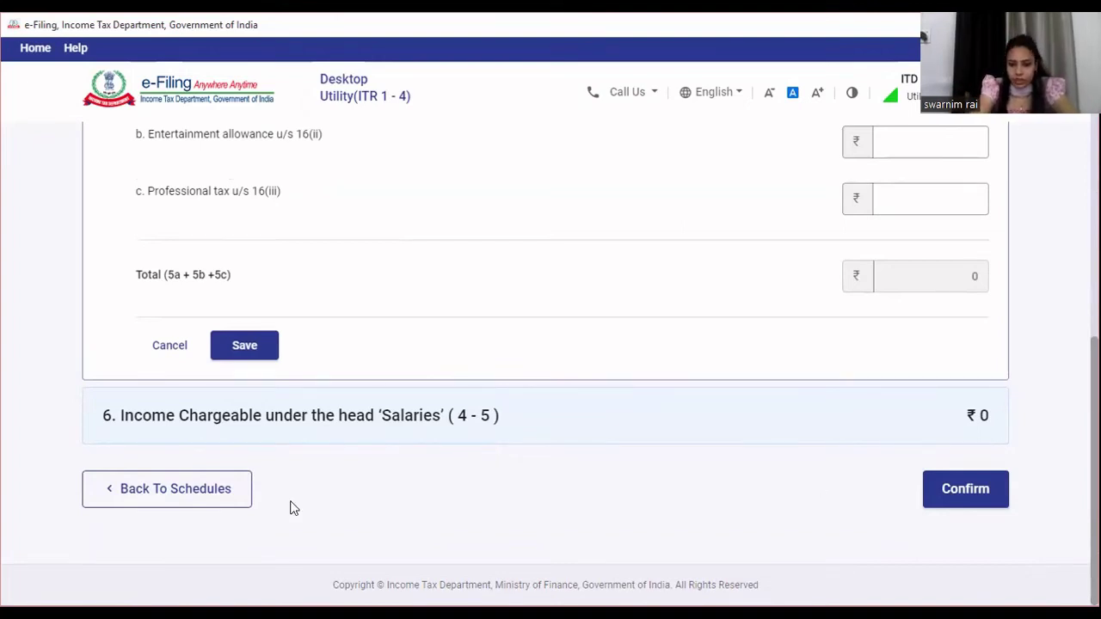
pyautogui.click(223, 507)
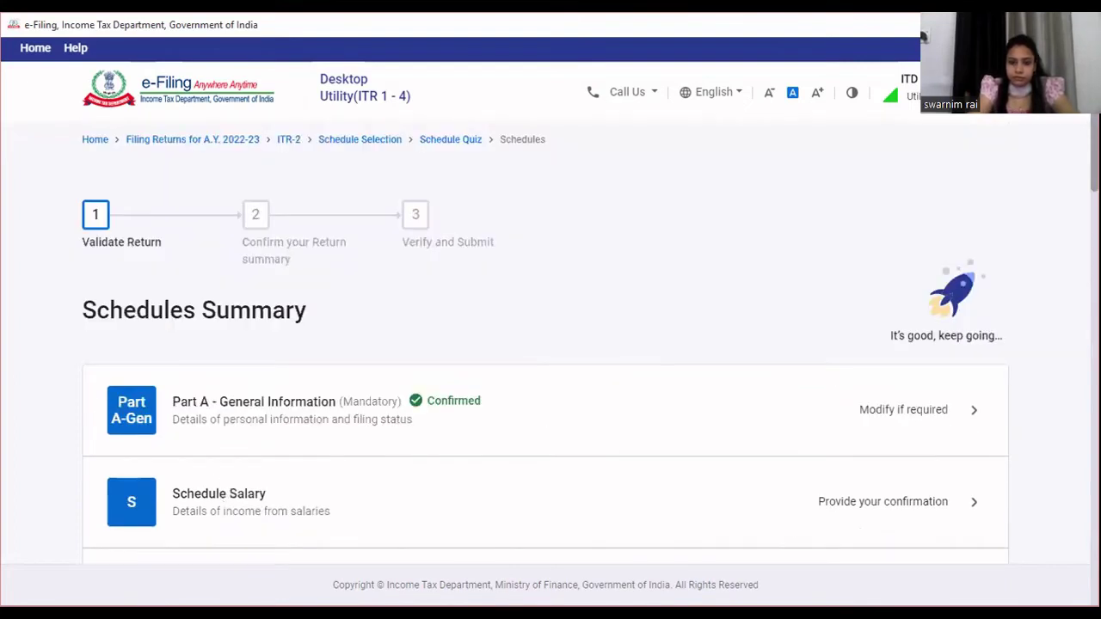
# Open Schedule House Property, start a new house property entry and review its address fields and Owner of Property options
pyautogui.scroll(-3, 914, 216)
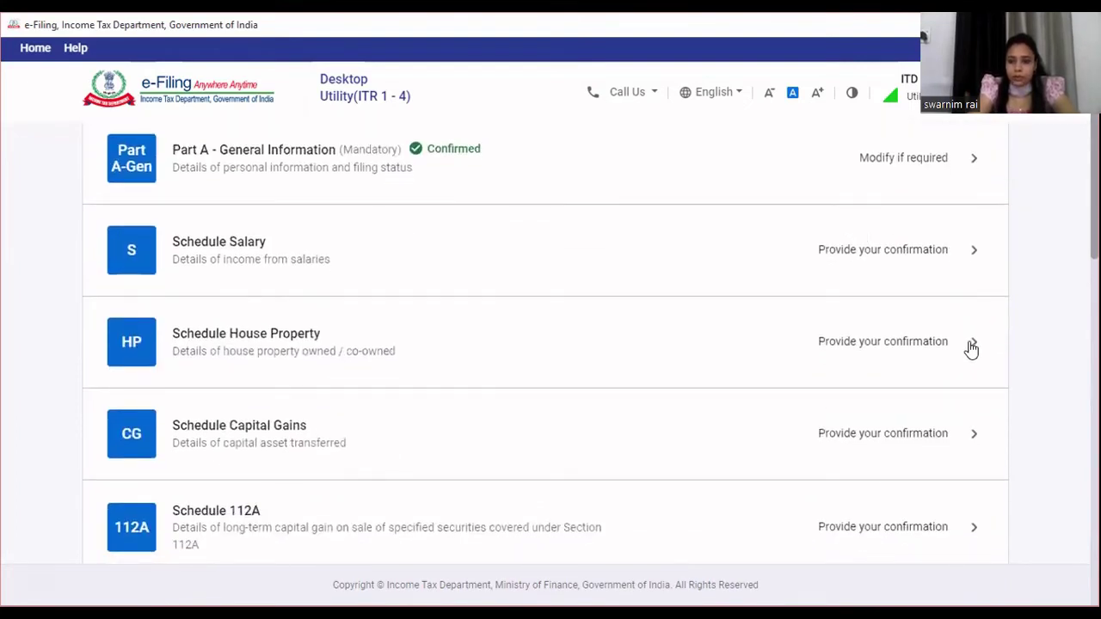
pyautogui.click(972, 347)
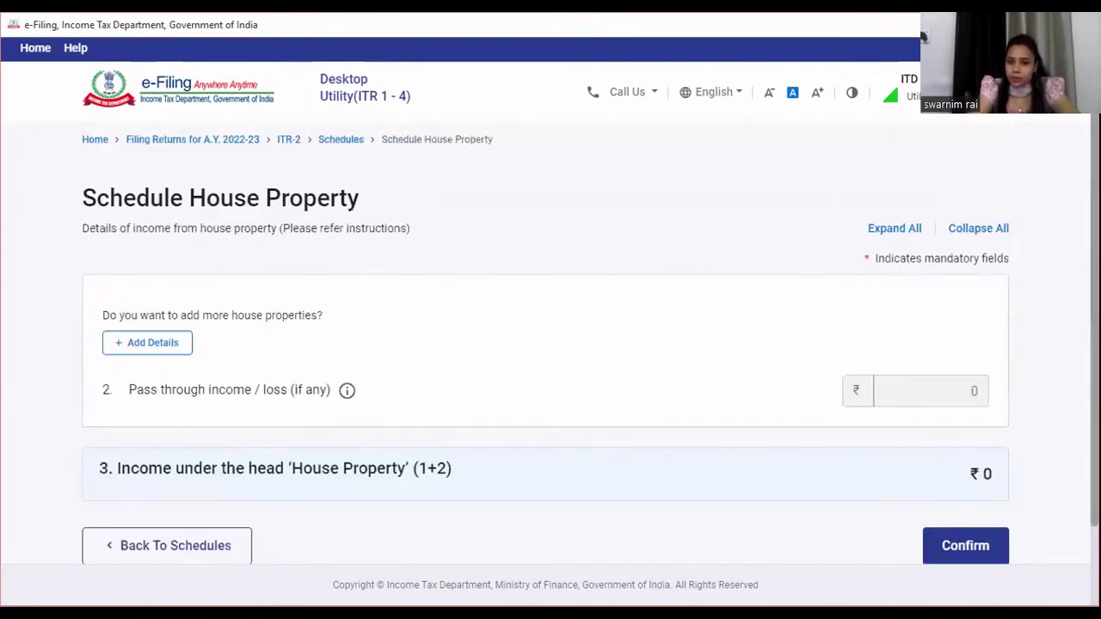
pyautogui.click(167, 345)
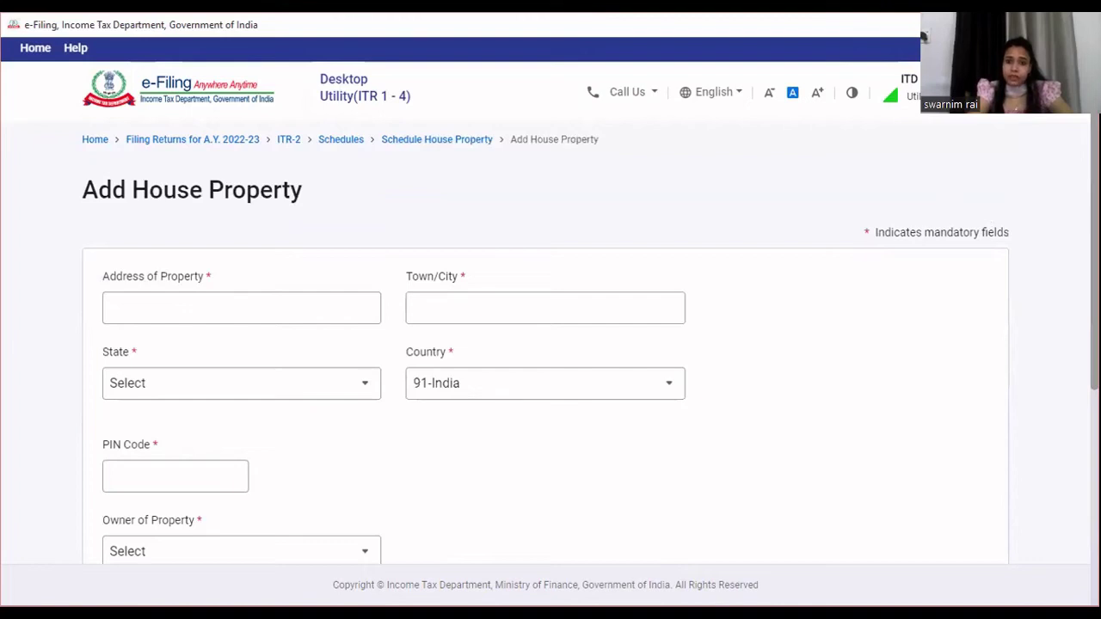
pyautogui.scroll(-2, 550, 344)
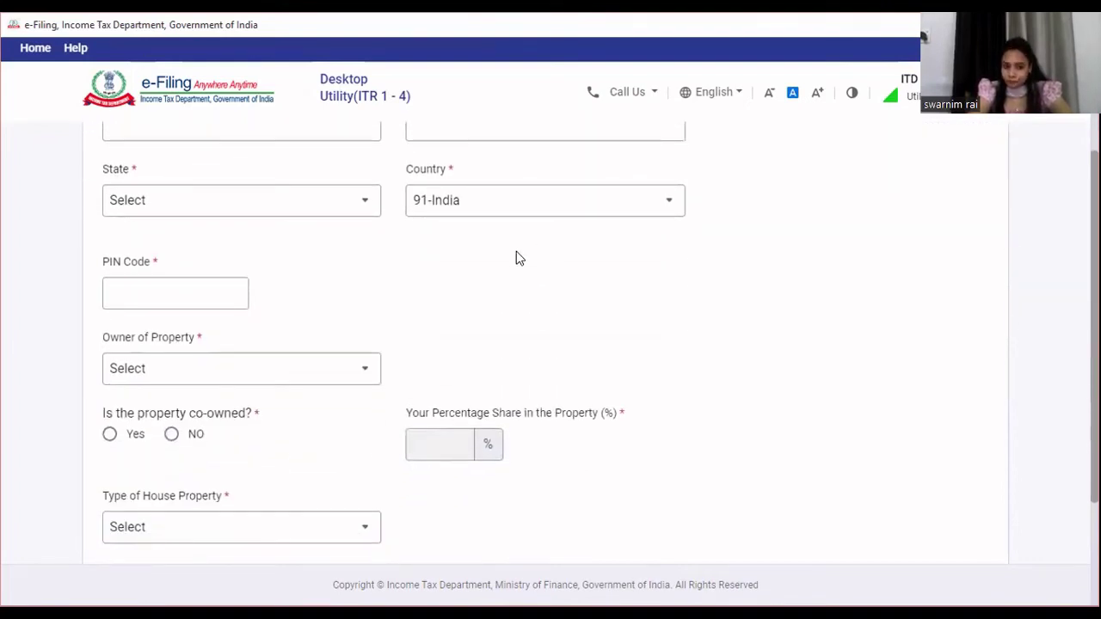
pyautogui.click(362, 370)
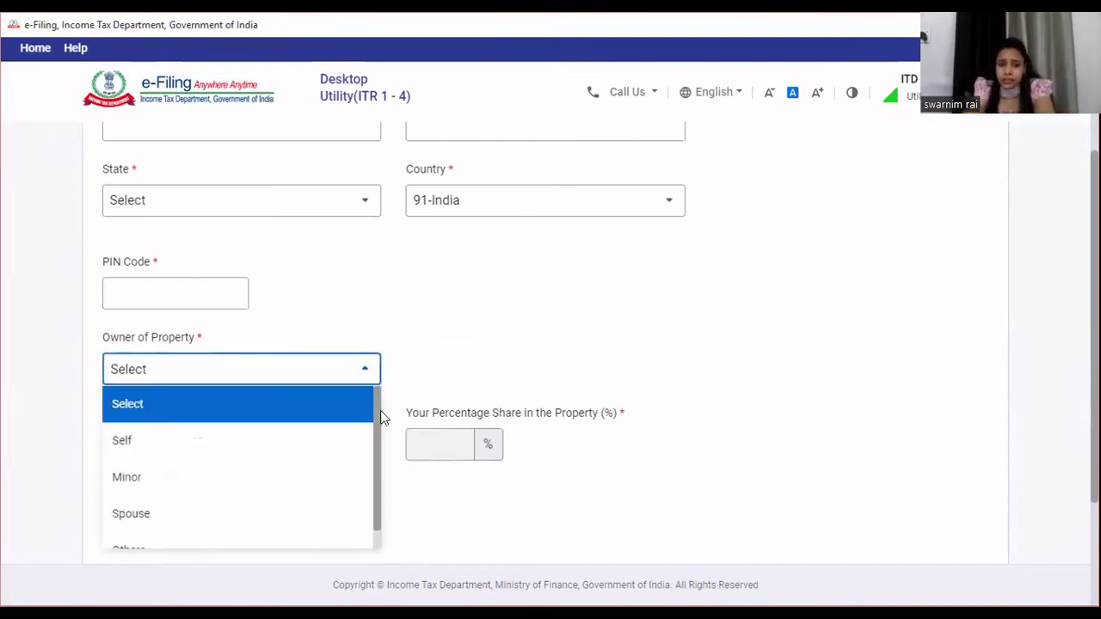
pyautogui.scroll(-1, 374, 412)
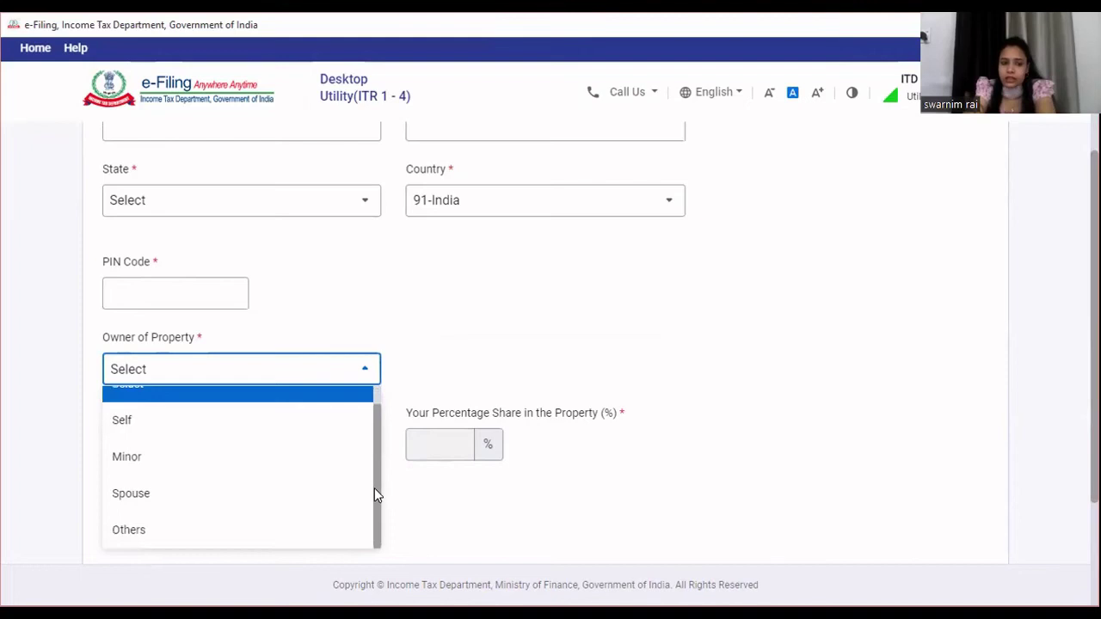
pyautogui.click(526, 338)
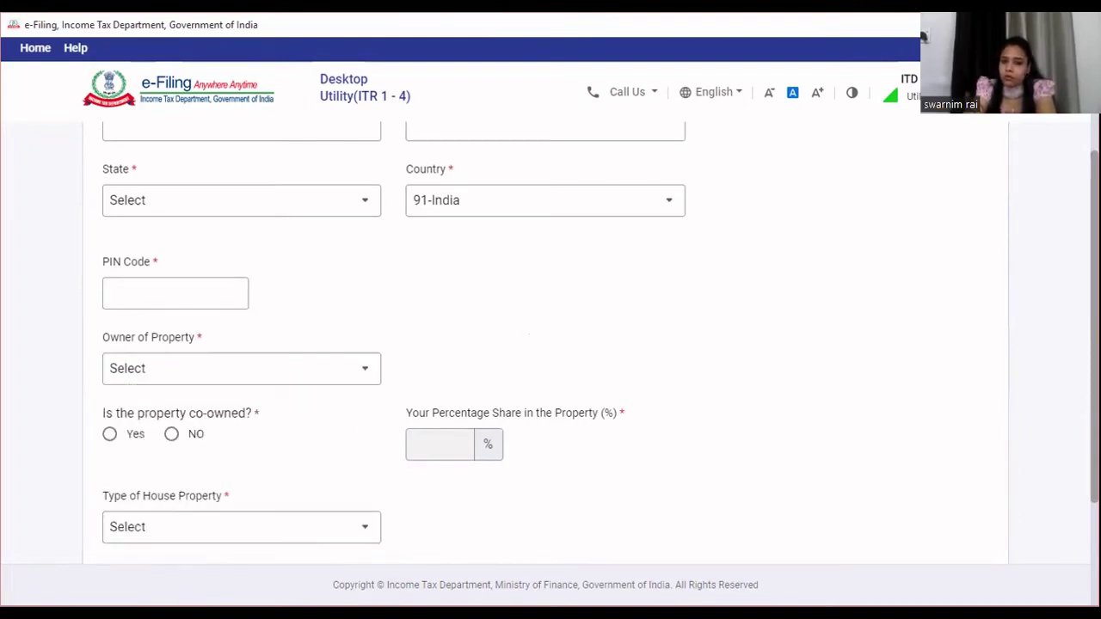
# Set the type of house property to Self occupied in the new property entry
pyautogui.scroll(-2, 550, 344)
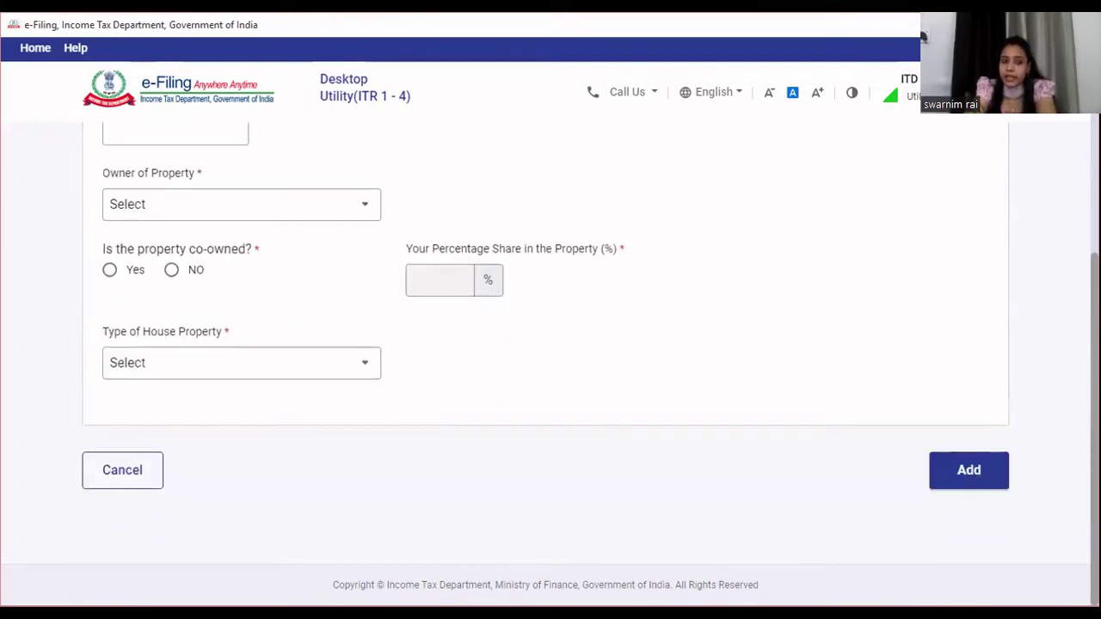
pyautogui.click(364, 368)
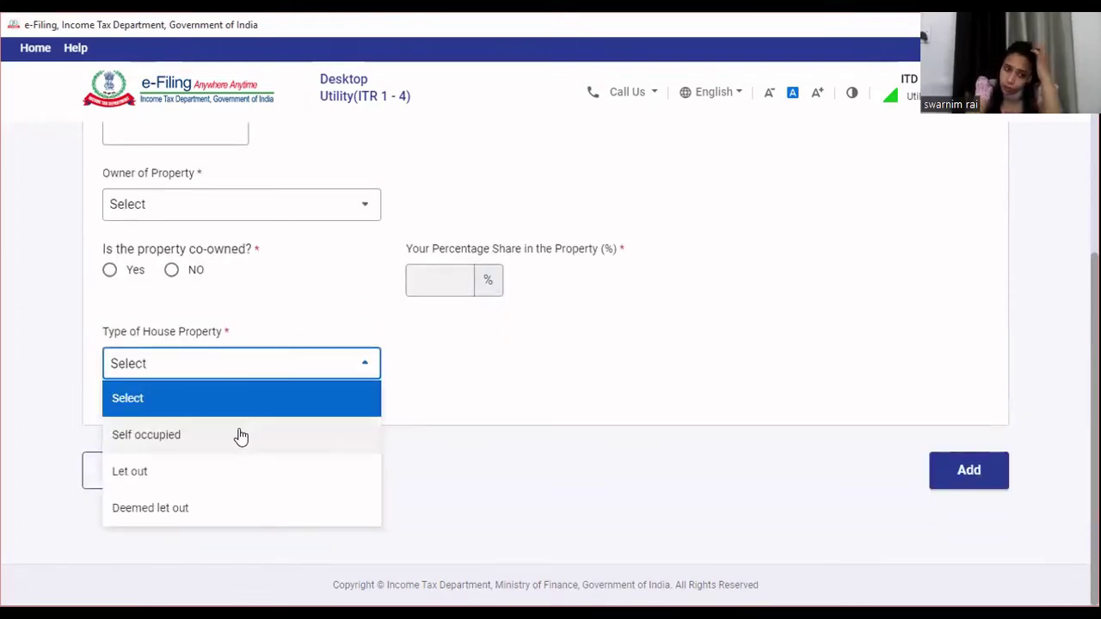
pyautogui.click(241, 435)
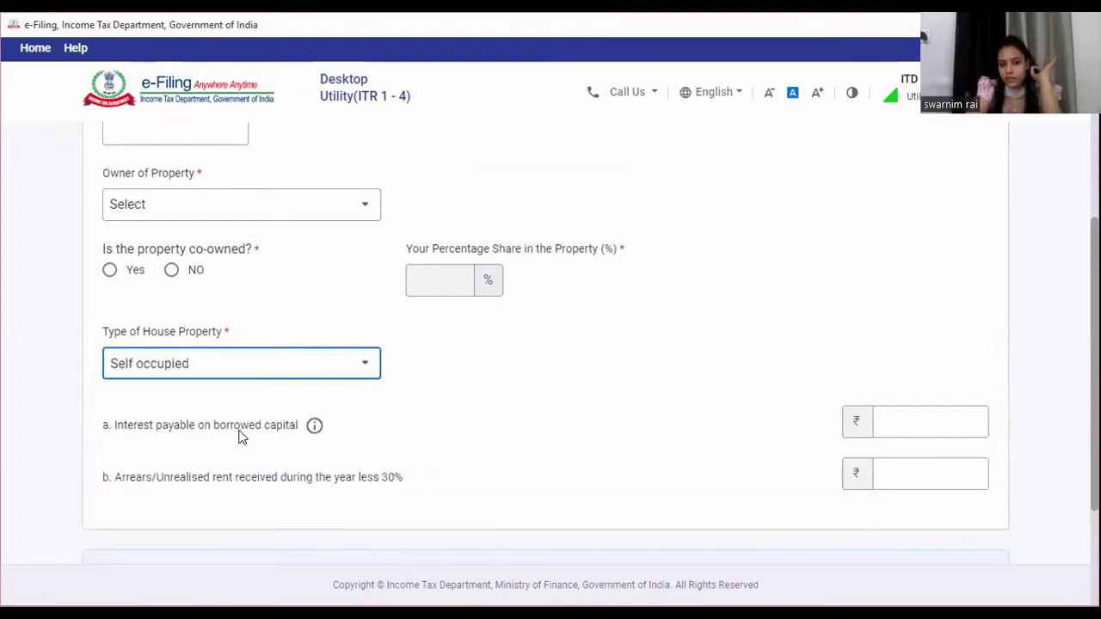
# Switch the type of house property to Let out and review the tenant details and the rent and deduction fields
pyautogui.click(334, 377)
pyautogui.click(201, 476)
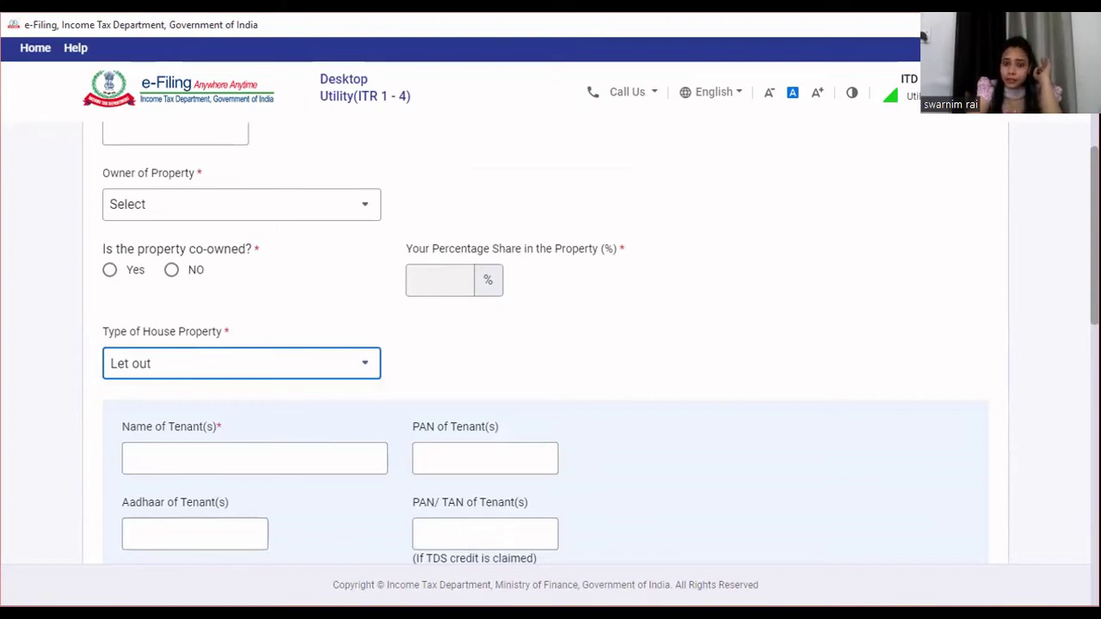
pyautogui.scroll(-2, 550, 344)
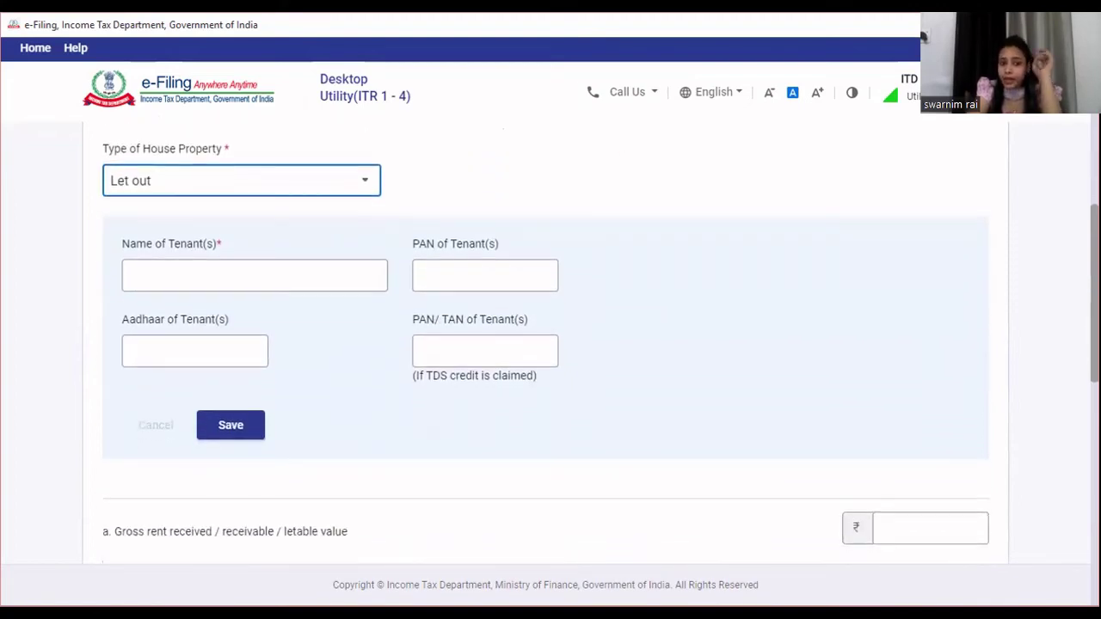
pyautogui.scroll(-2, 550, 344)
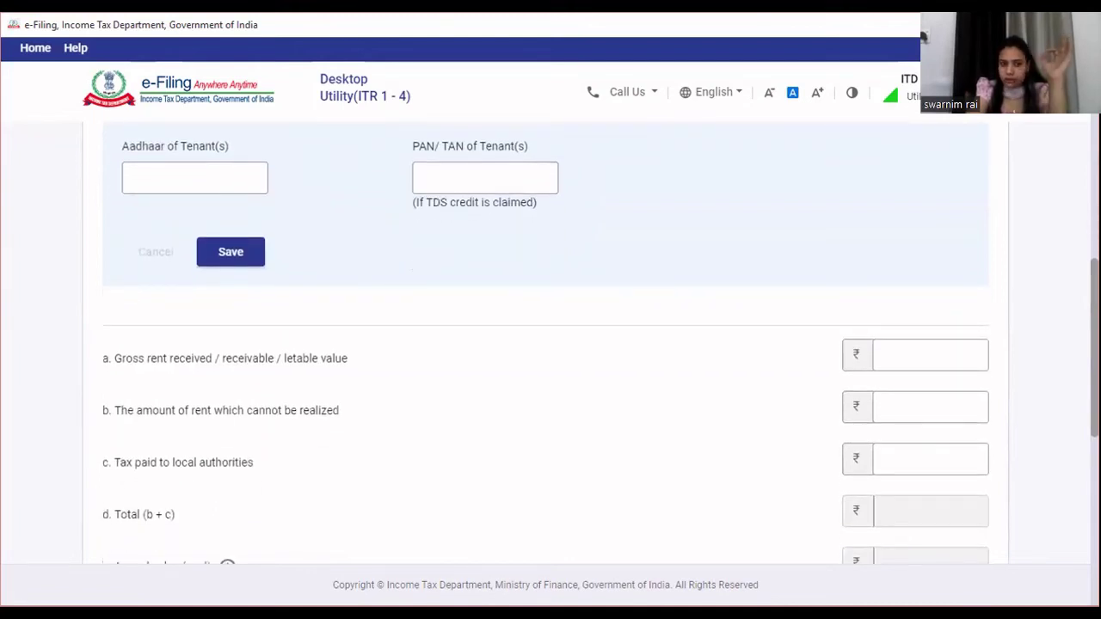
pyautogui.scroll(-2, 550, 345)
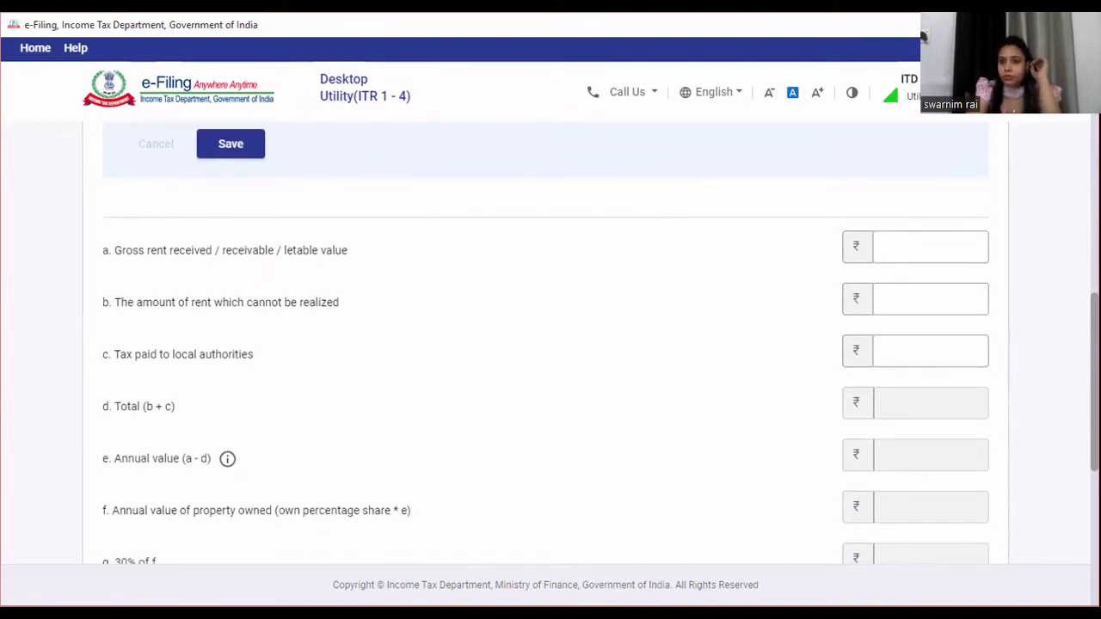
pyautogui.scroll(-1, 551, 344)
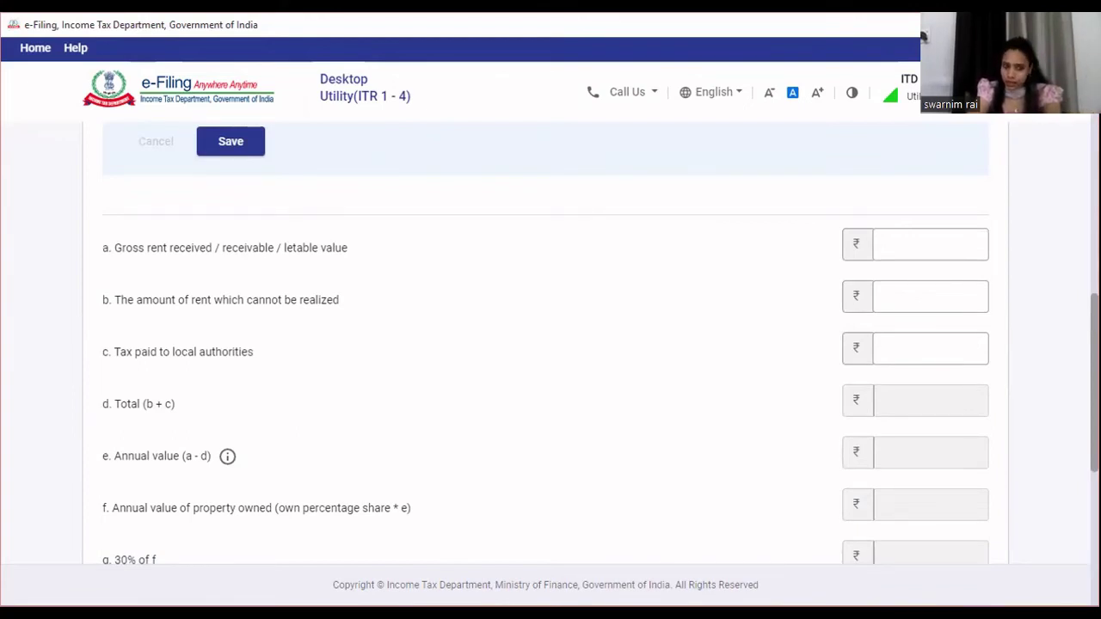
pyautogui.scroll(-1, 600, 343)
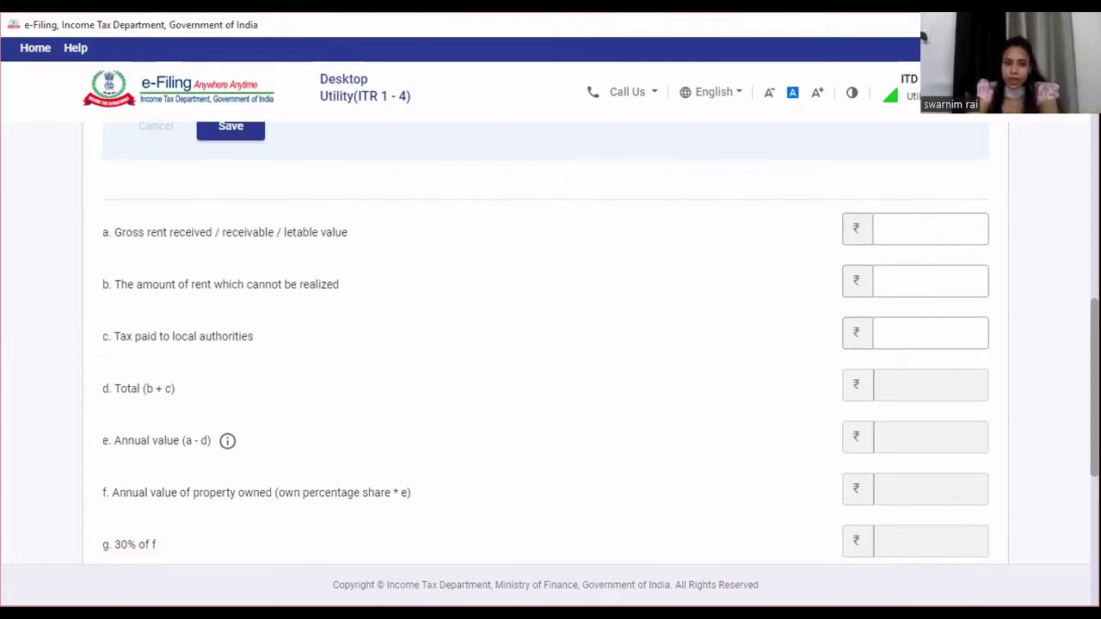
pyautogui.scroll(-3, 545, 343)
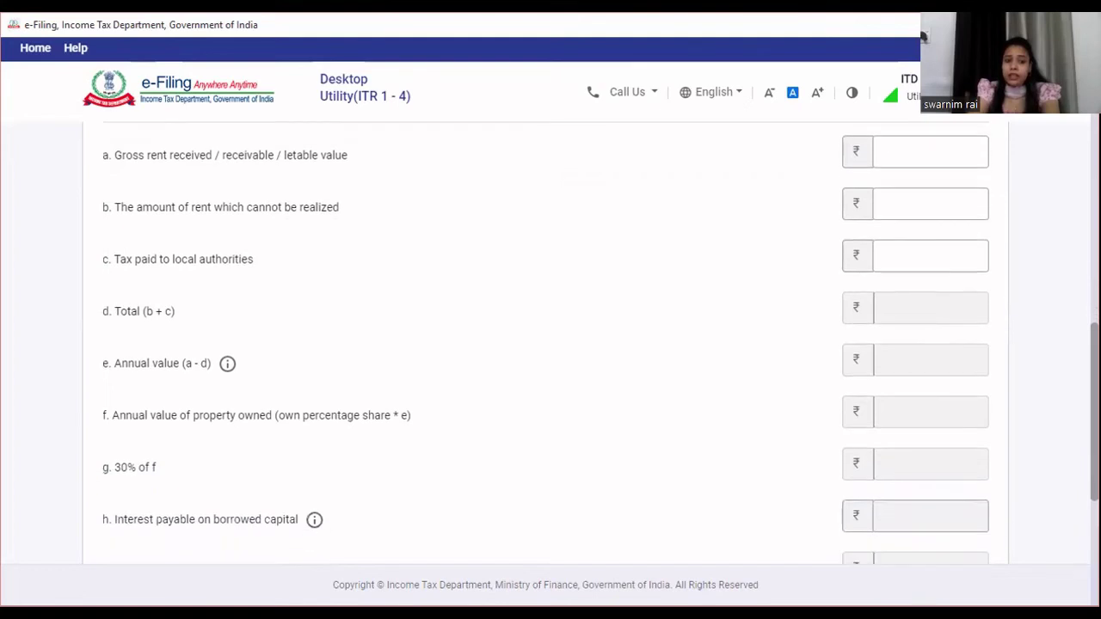
pyautogui.scroll(-3, 600, 343)
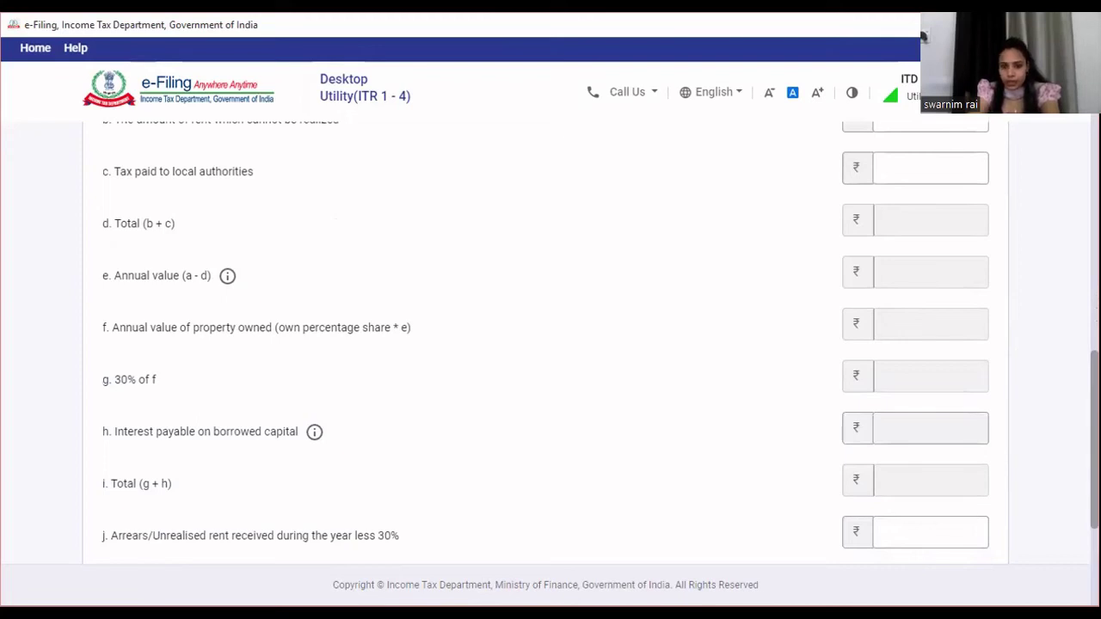
pyautogui.scroll(-3, 551, 343)
# Switch the type of house property to Deemed let out and review its fields down to Income from House Property
pyautogui.scroll(5, 1062, 335)
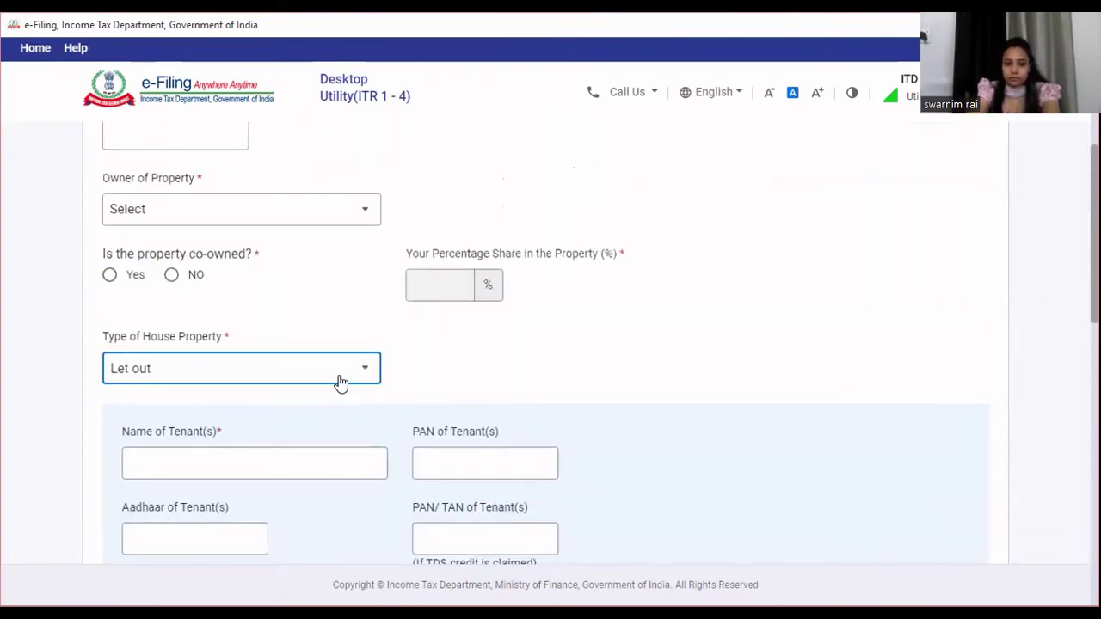
pyautogui.click(339, 378)
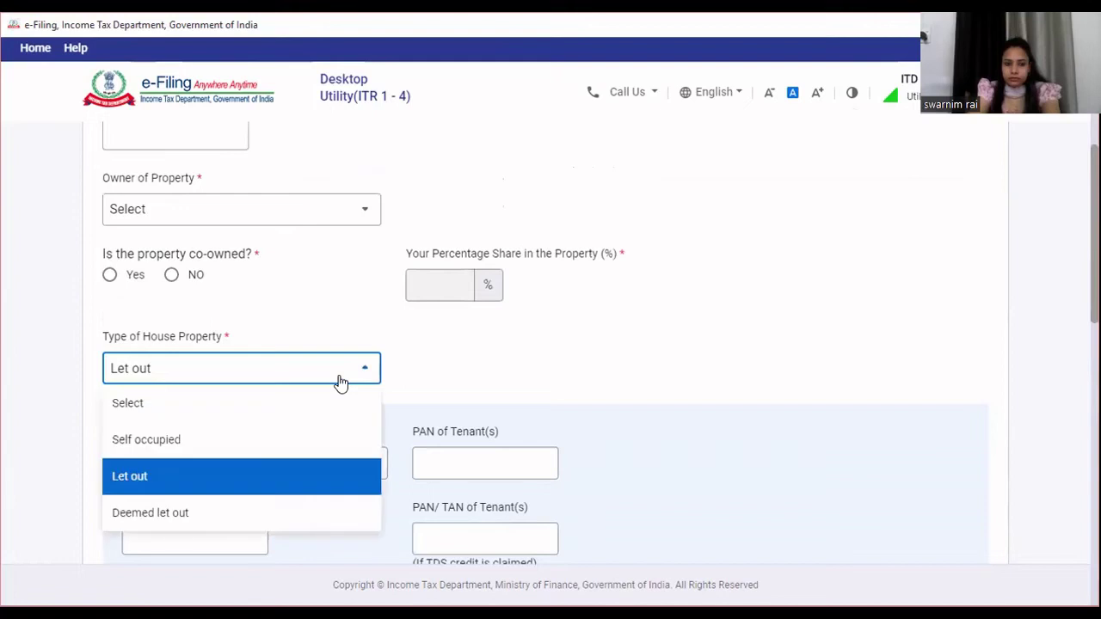
pyautogui.click(201, 516)
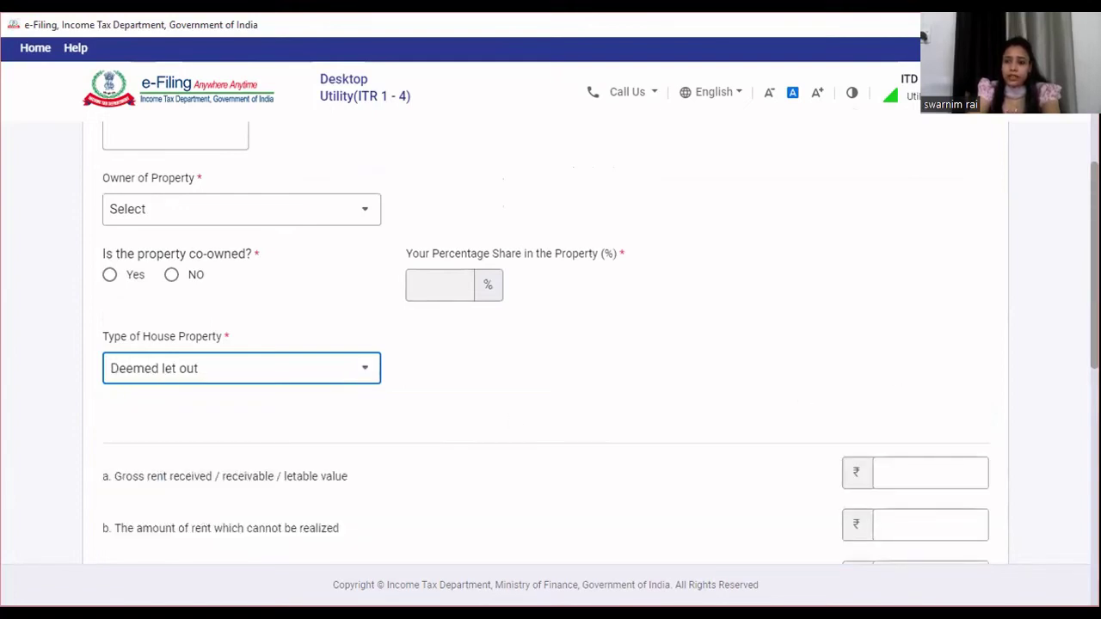
pyautogui.scroll(-4, 550, 344)
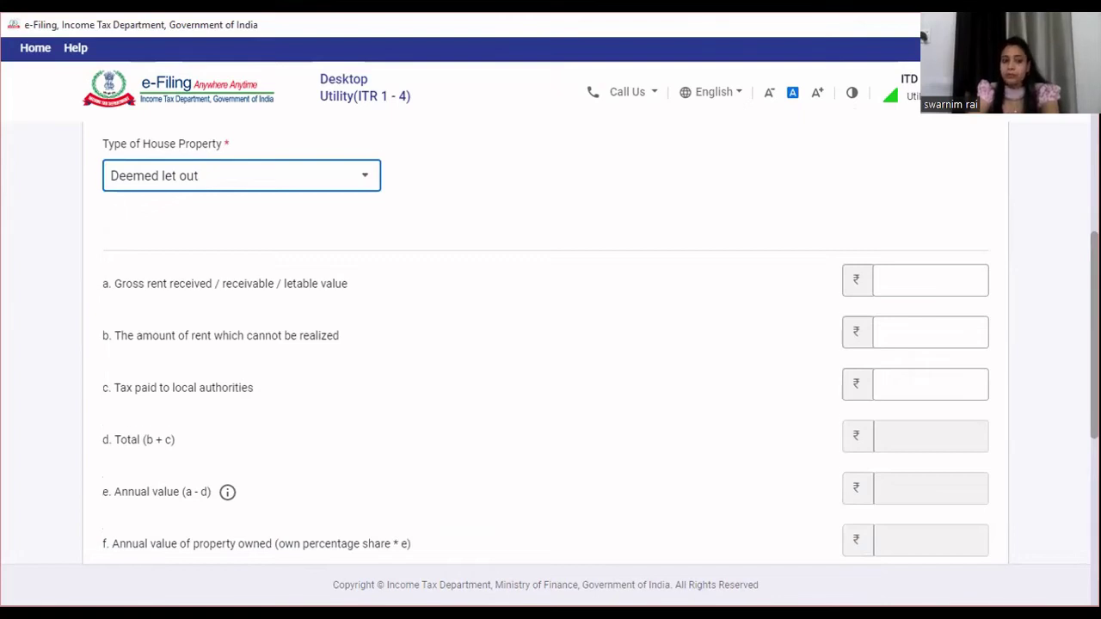
pyautogui.scroll(-2, 551, 345)
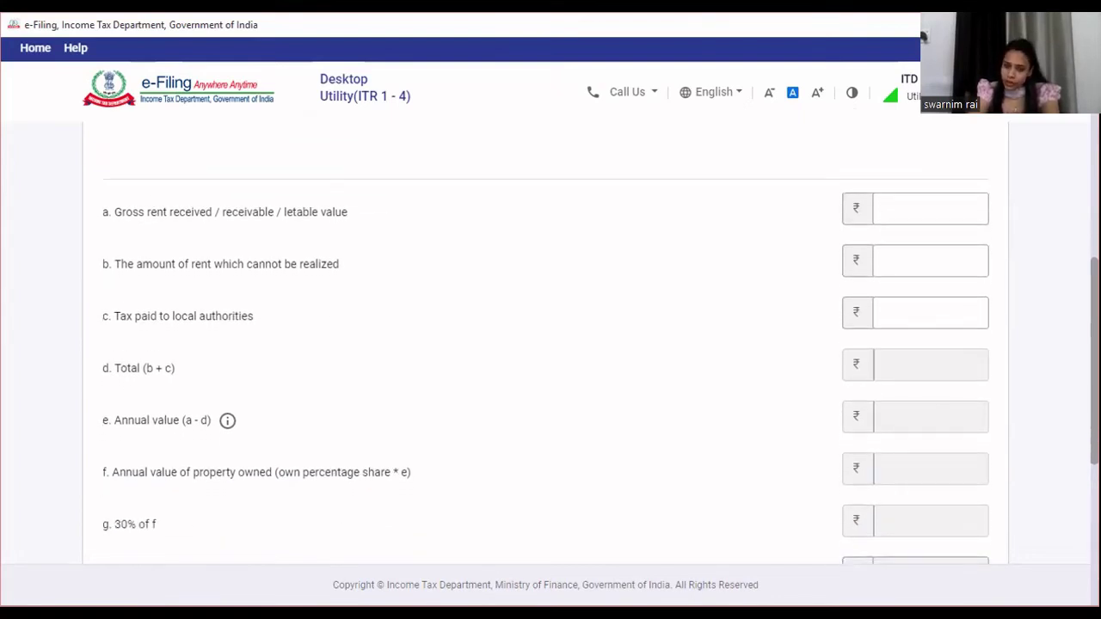
pyautogui.scroll(-1, 550, 344)
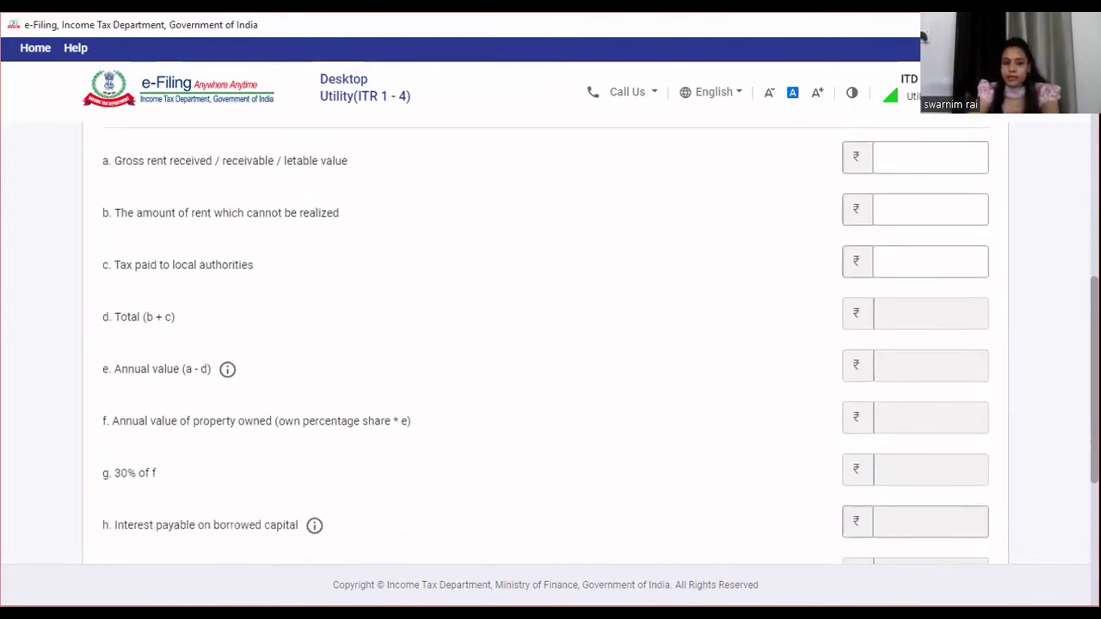
pyautogui.scroll(-5, 551, 344)
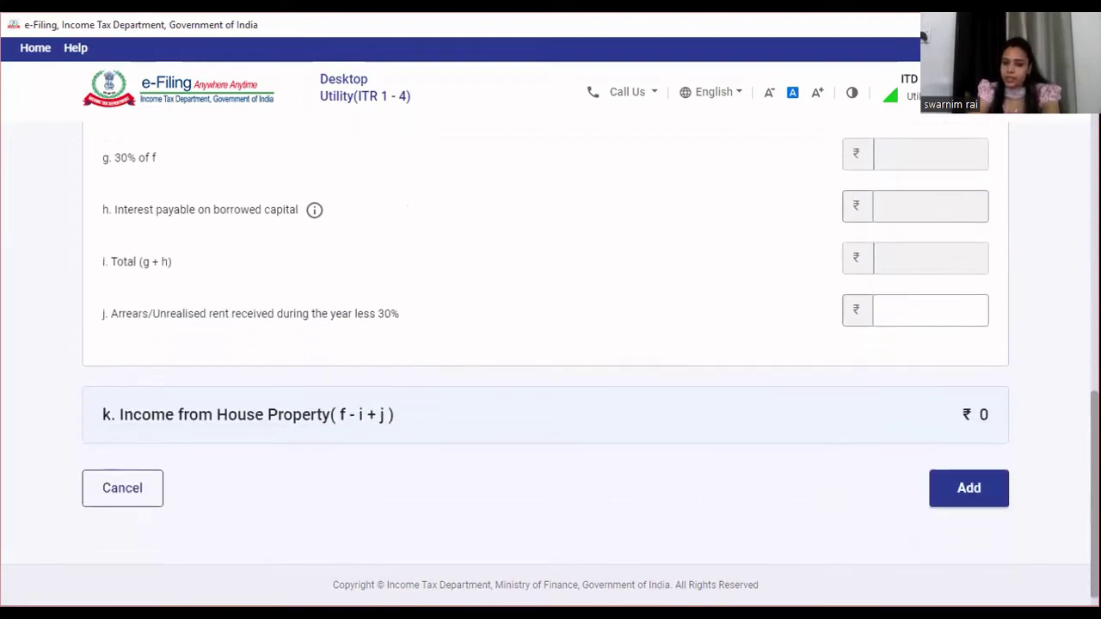
# Discard the new house property entry and return to the schedules summary
pyautogui.click(137, 492)
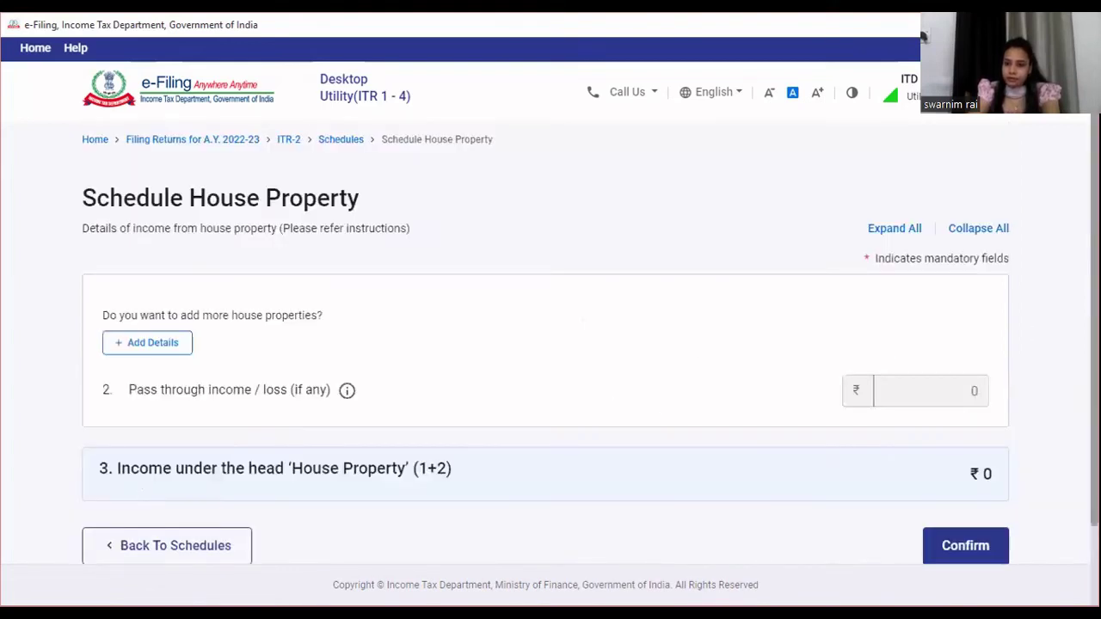
pyautogui.scroll(-1, 629, 436)
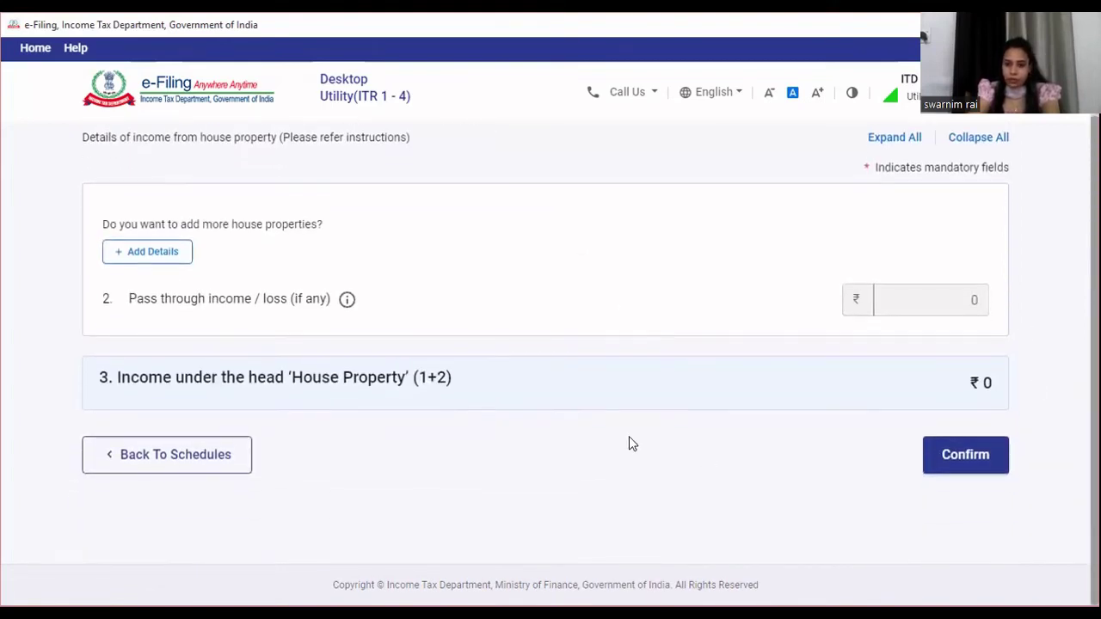
pyautogui.click(205, 462)
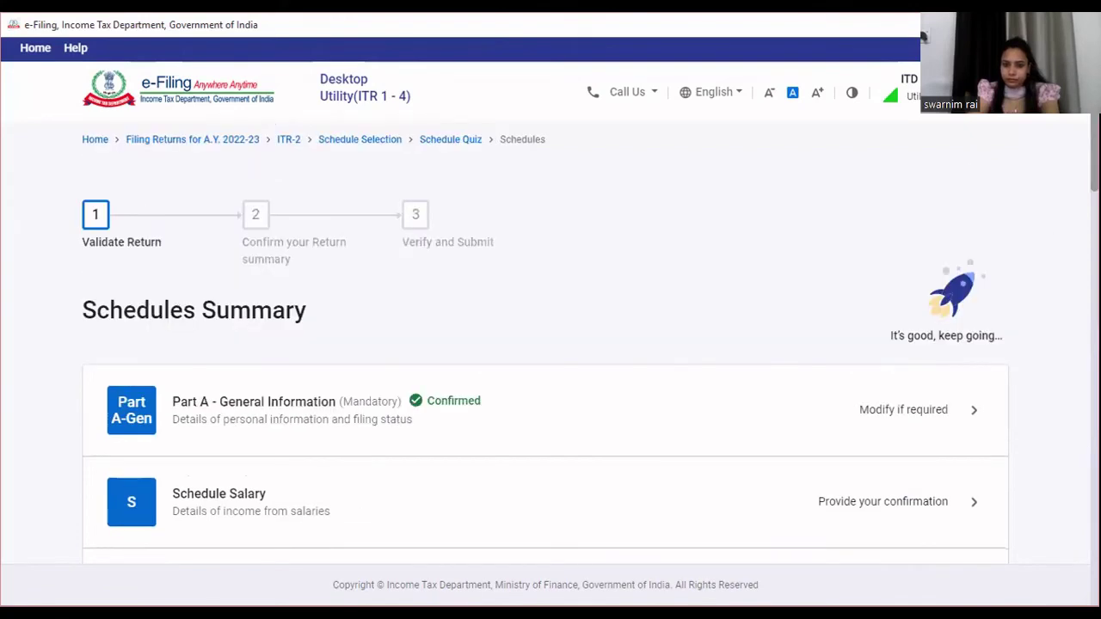
# Open Schedule Capital Gains and review the list of capital asset types that can be declared as sold
pyautogui.scroll(-5, 546, 344)
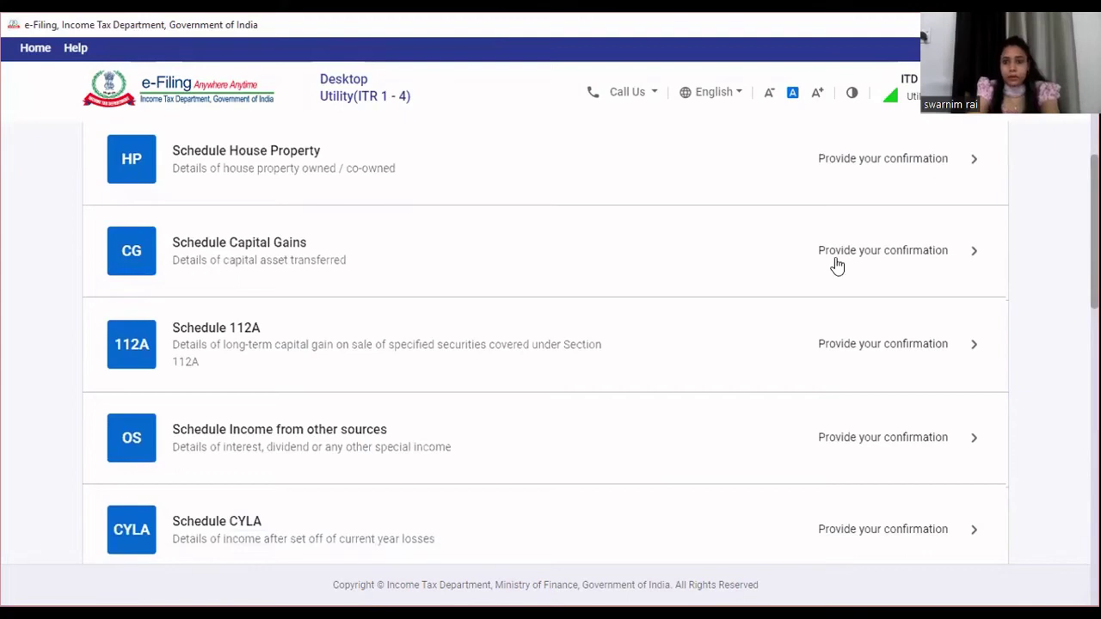
pyautogui.click(973, 250)
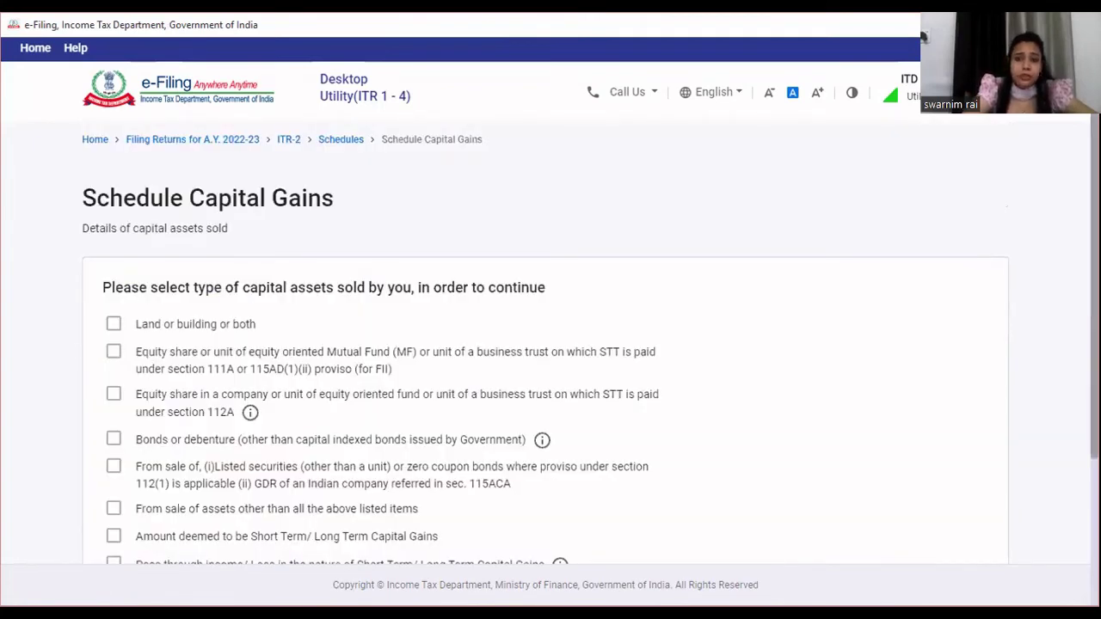
pyautogui.scroll(-2, 591, 347)
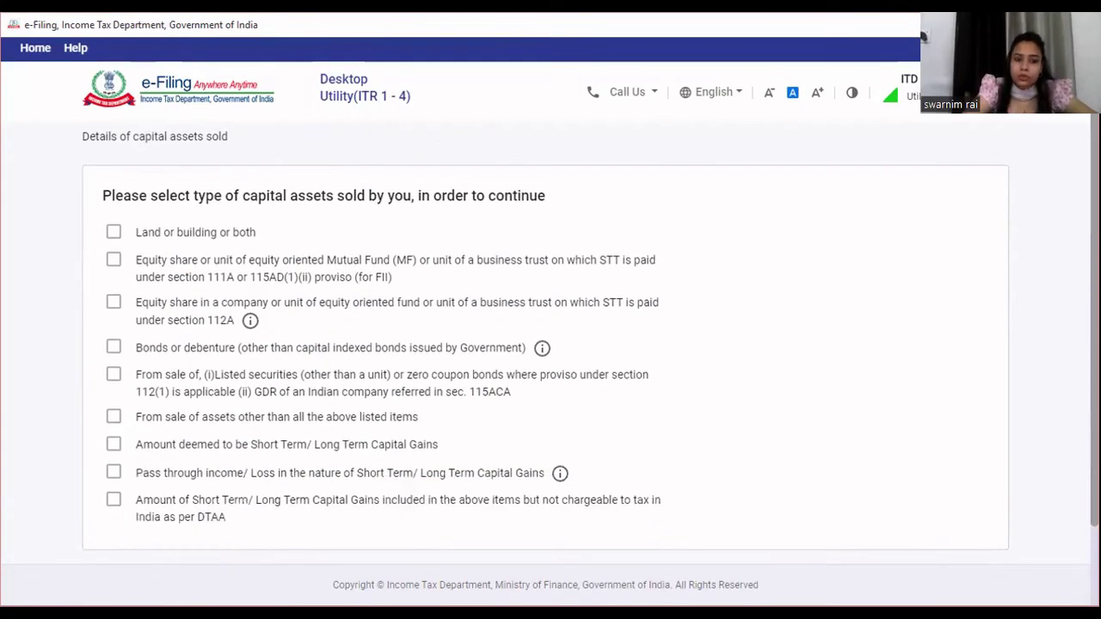
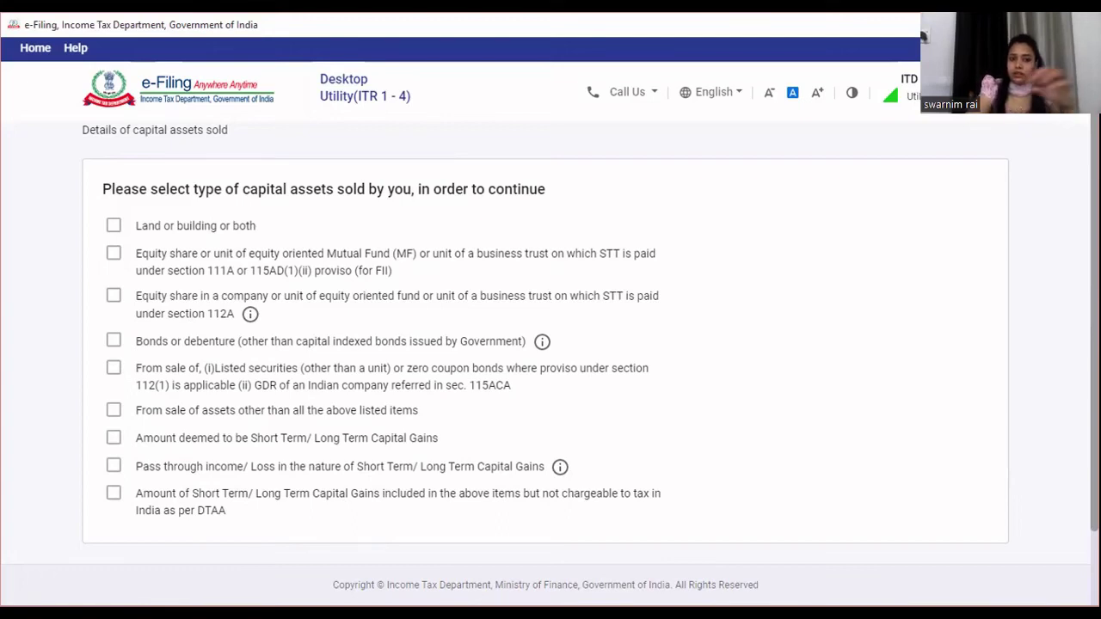
pyautogui.scroll(-1, 590, 339)
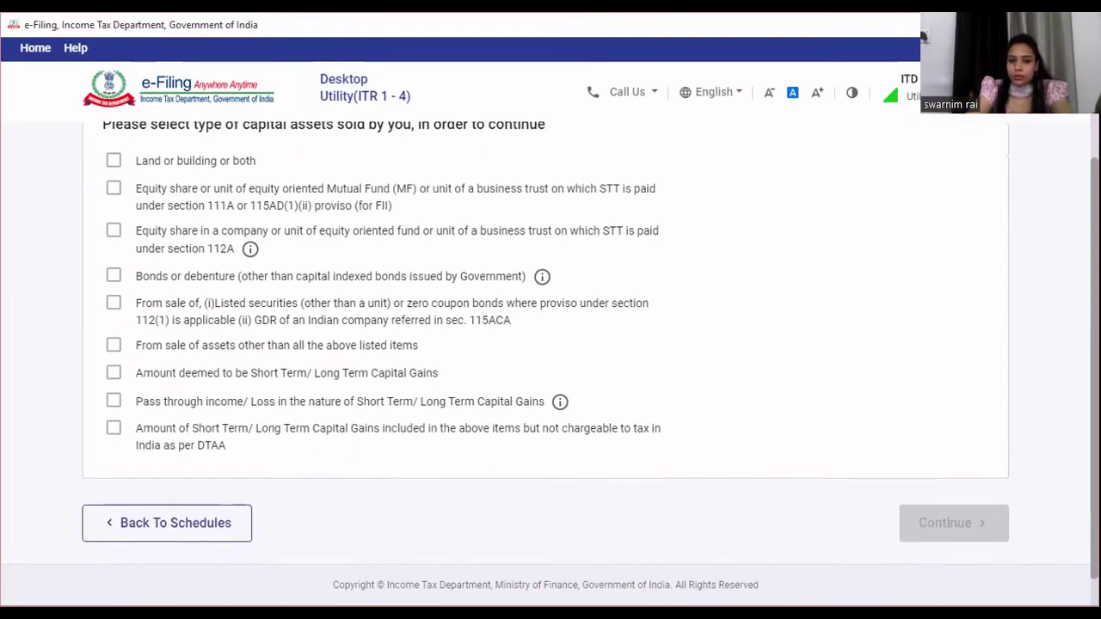
# Select equity share or equity oriented mutual fund units with STT paid under section 111A or 115AD(1)(ii) as assets sold, and continue
pyautogui.click(113, 189)
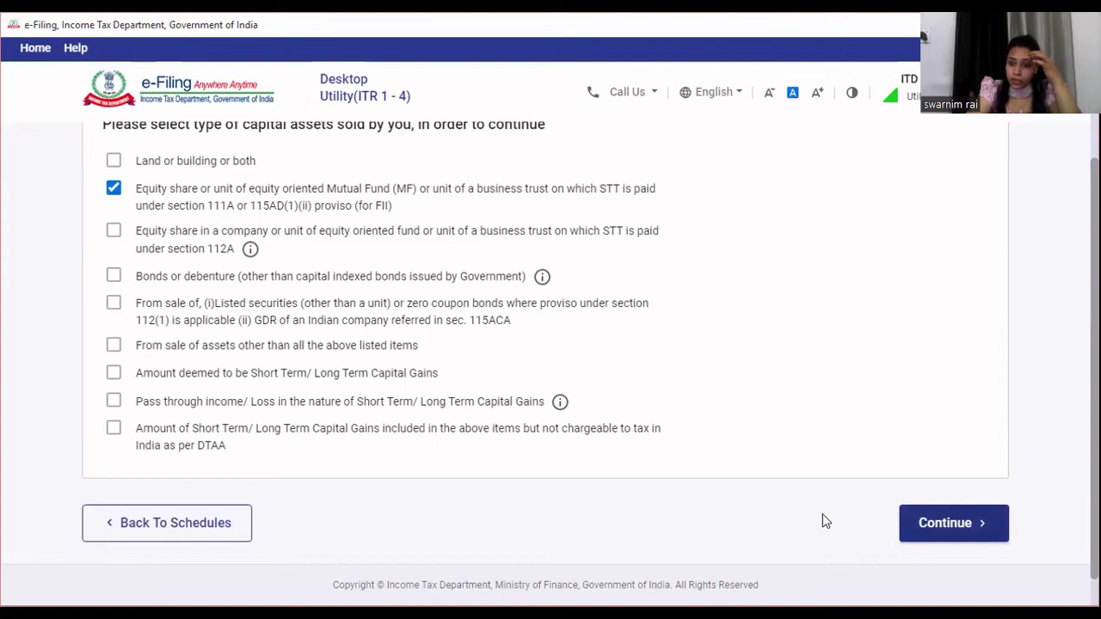
pyautogui.press('Tab')
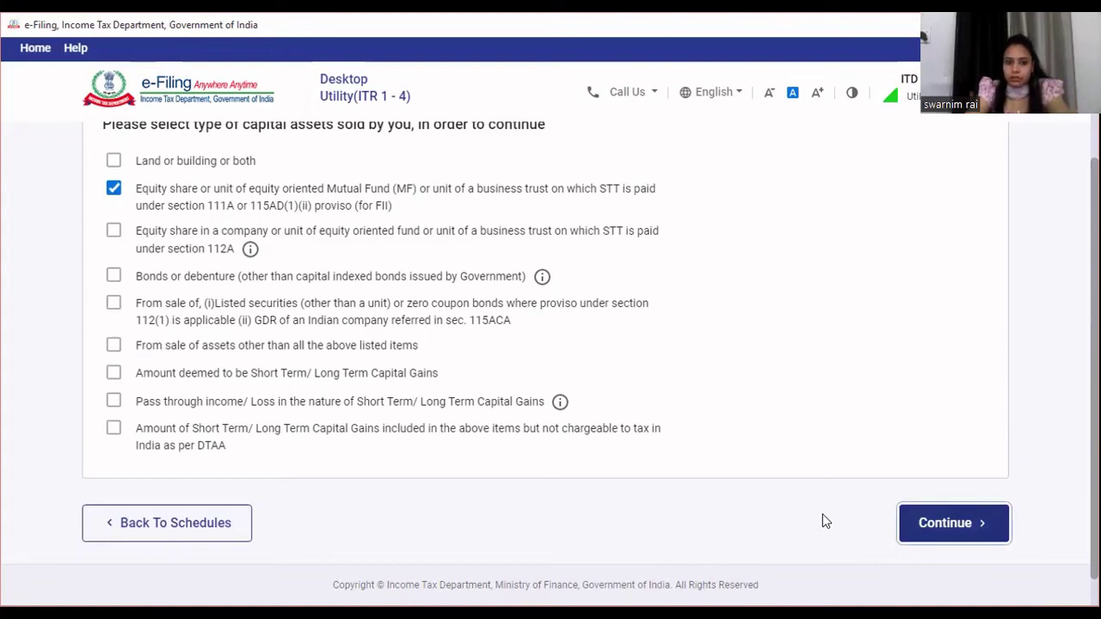
pyautogui.press('Return')
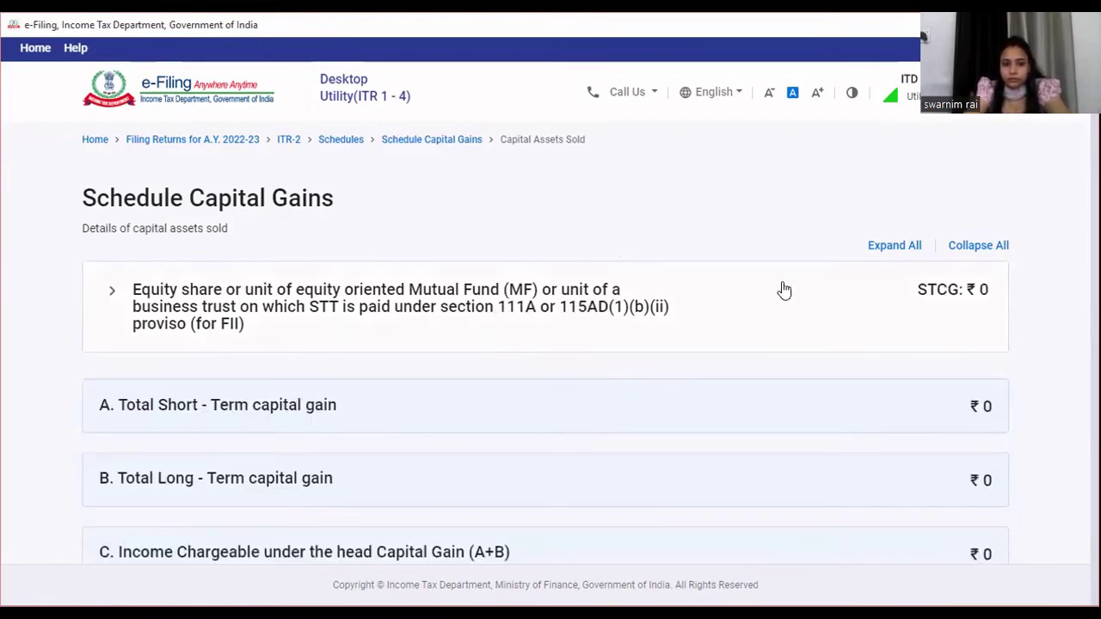
# Start adding sale details for the STT-paid equity shares under Section 111A and review the consideration, section 48 deduction and short-term gain fields
pyautogui.click(116, 295)
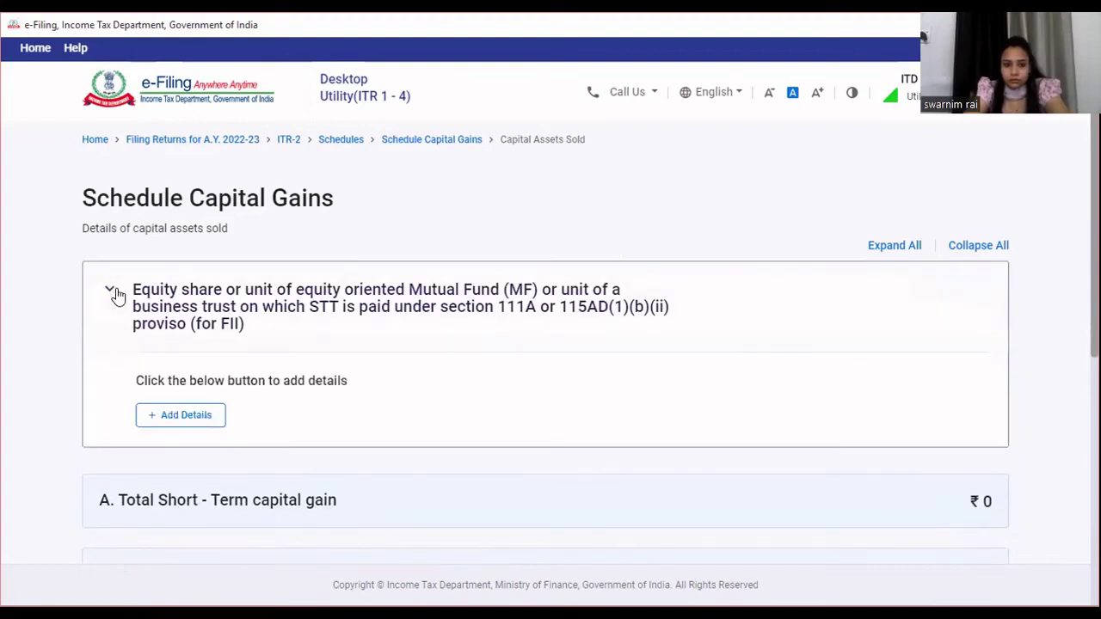
pyautogui.click(165, 416)
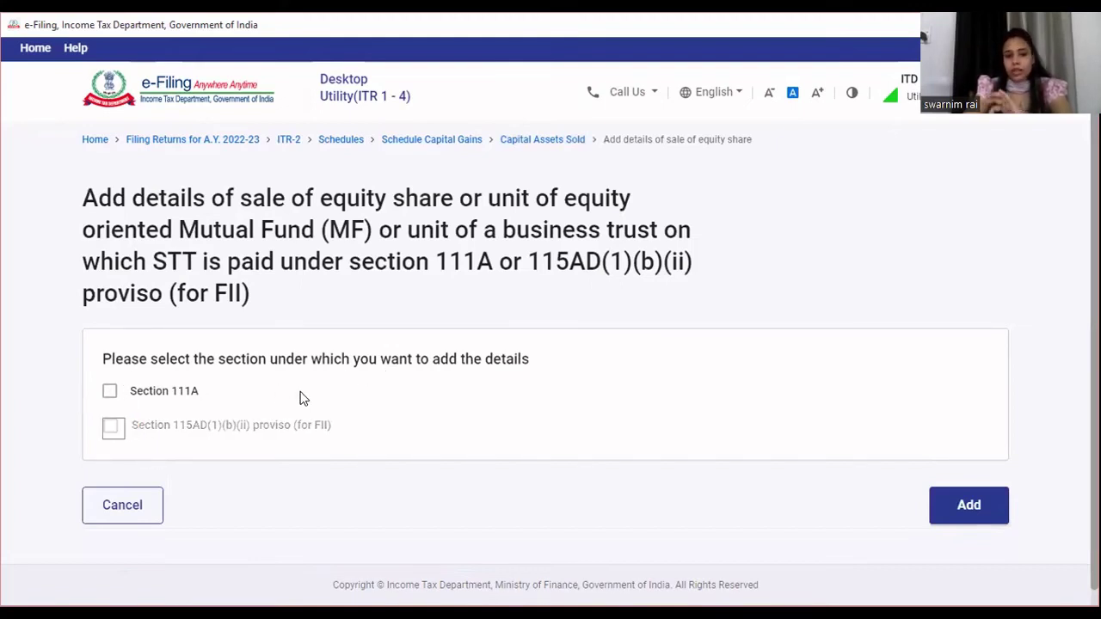
pyautogui.click(110, 392)
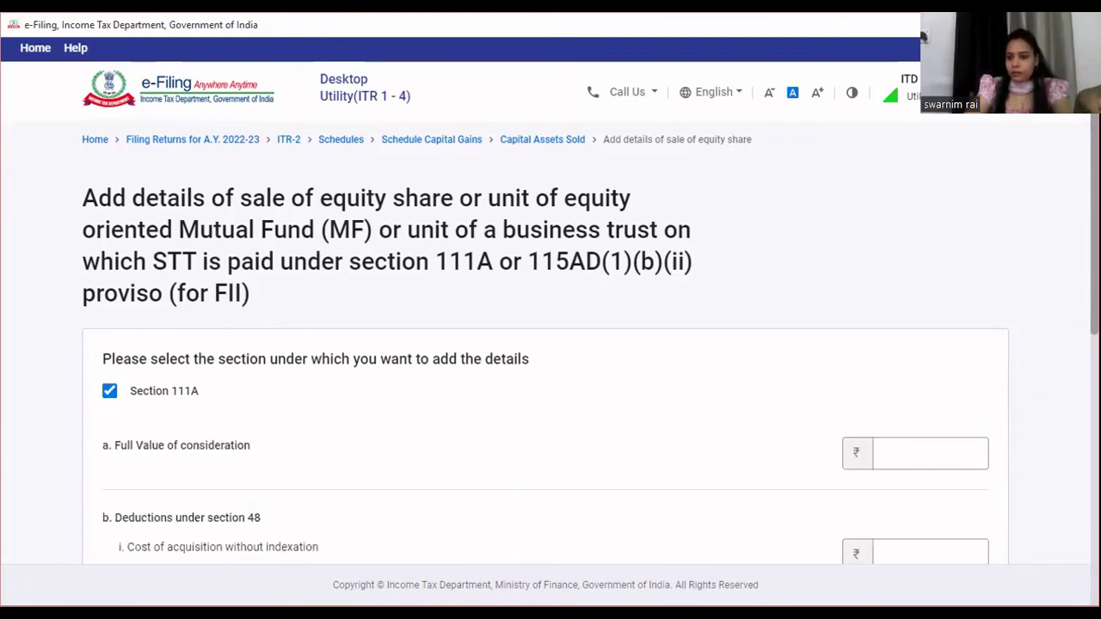
pyautogui.scroll(-3, 550, 344)
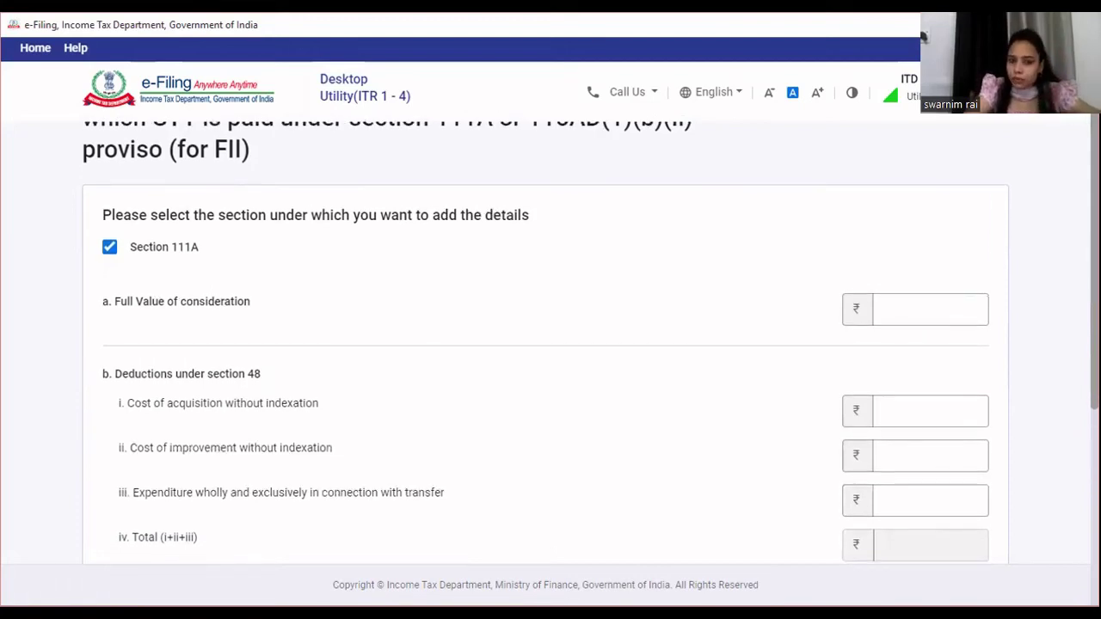
pyautogui.scroll(-1, 591, 341)
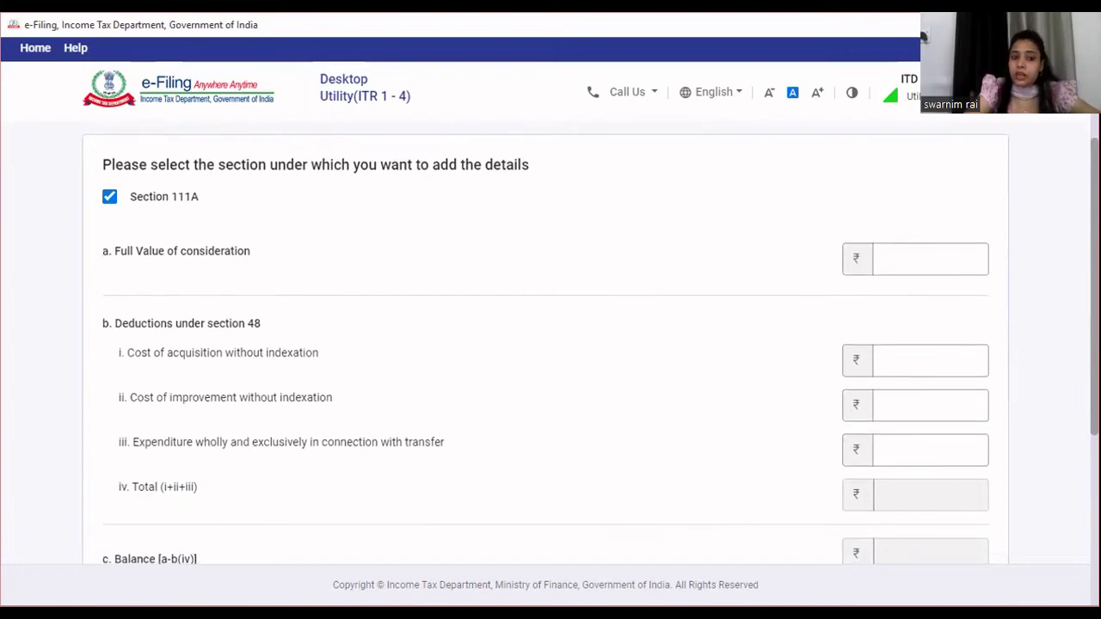
pyautogui.scroll(-2, 592, 345)
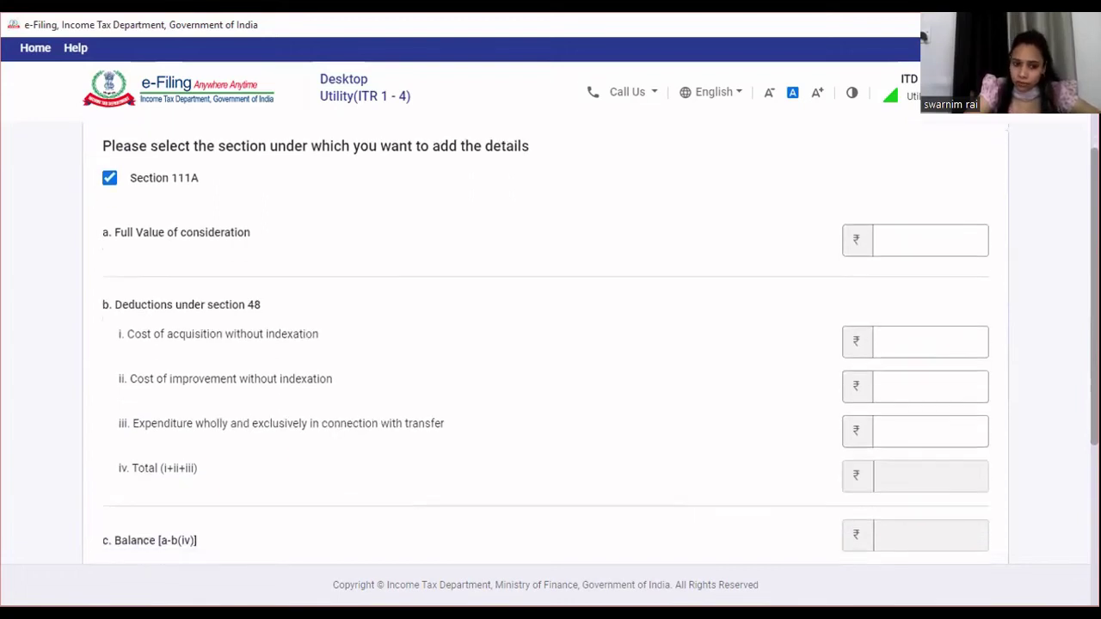
pyautogui.scroll(-3, 592, 344)
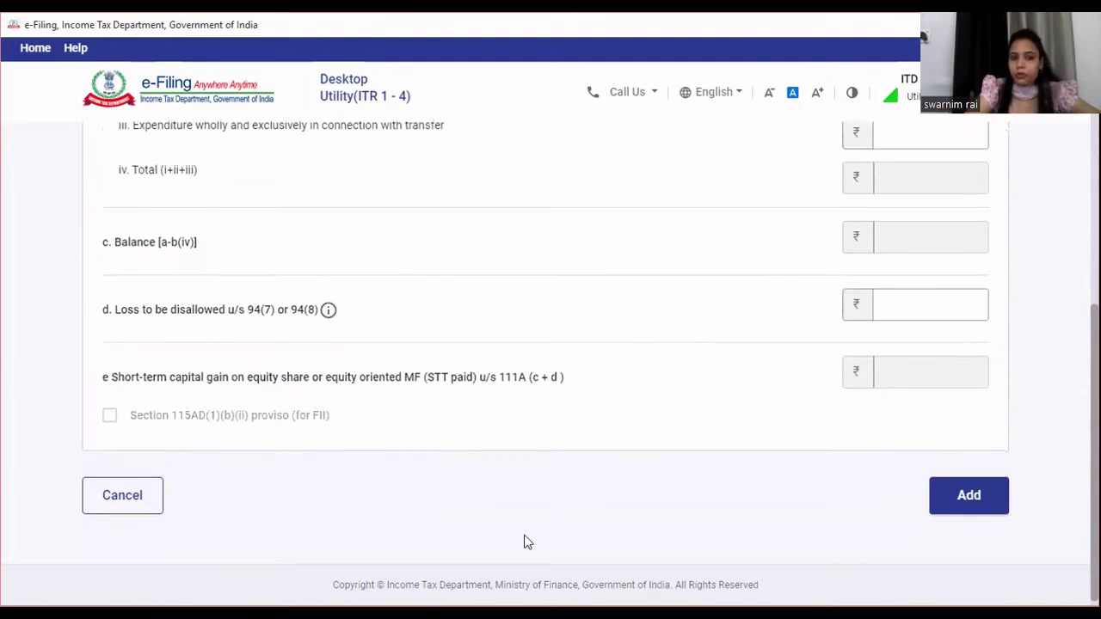
# Discard the equity share sale entry and review the capital gain totals and sections D to F
pyautogui.click(126, 508)
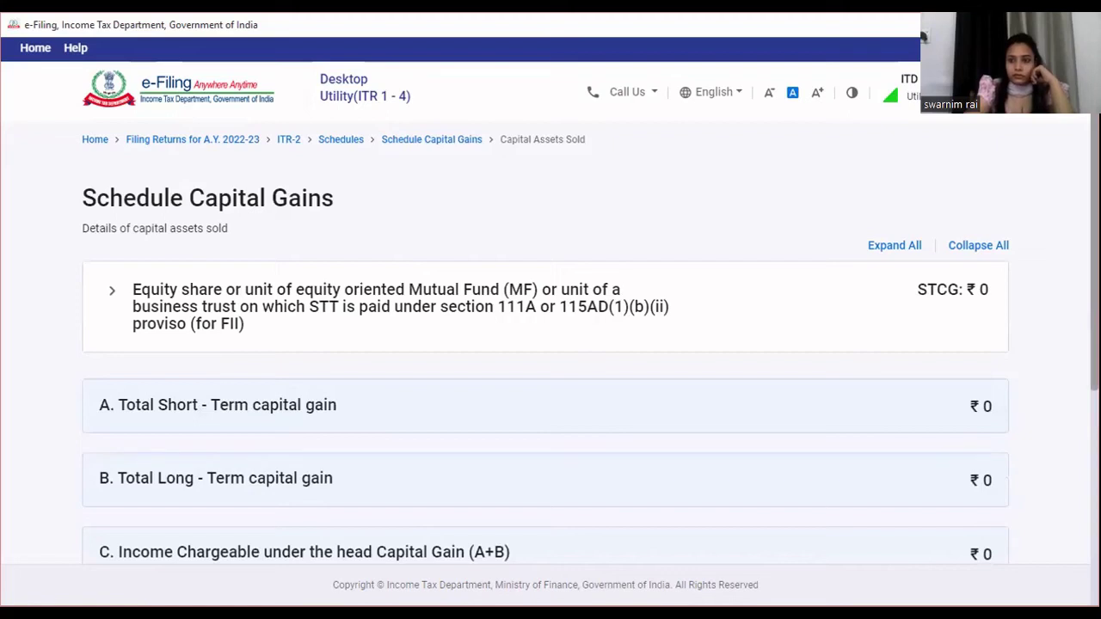
pyautogui.scroll(-4, 551, 344)
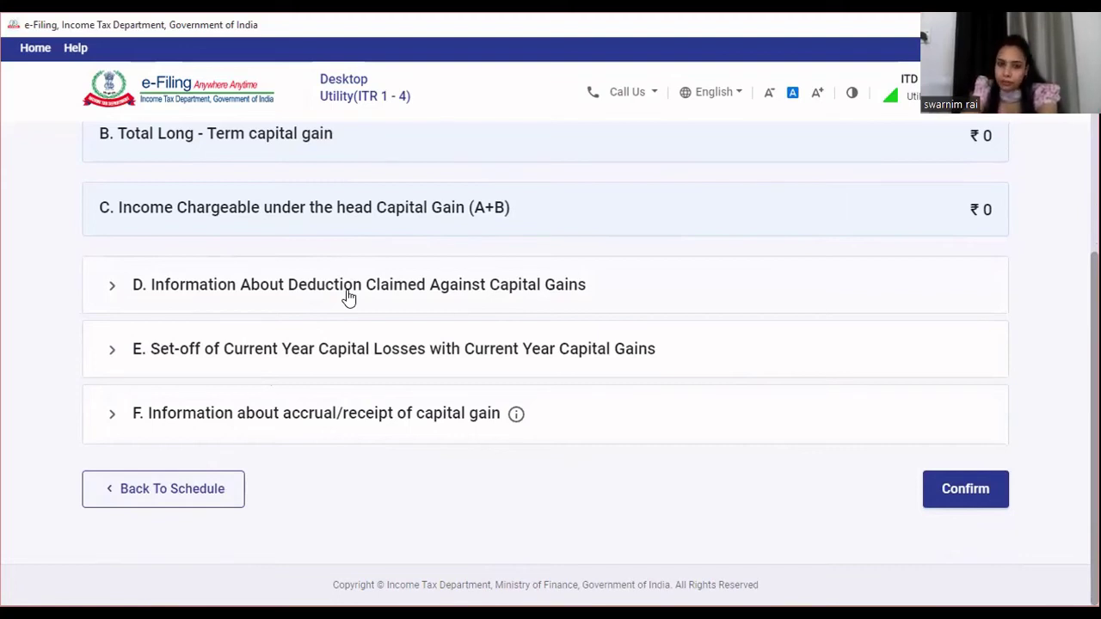
# Review section D on deductions claimed against capital gains and the current-year loss set-off table in section E
pyautogui.click(112, 288)
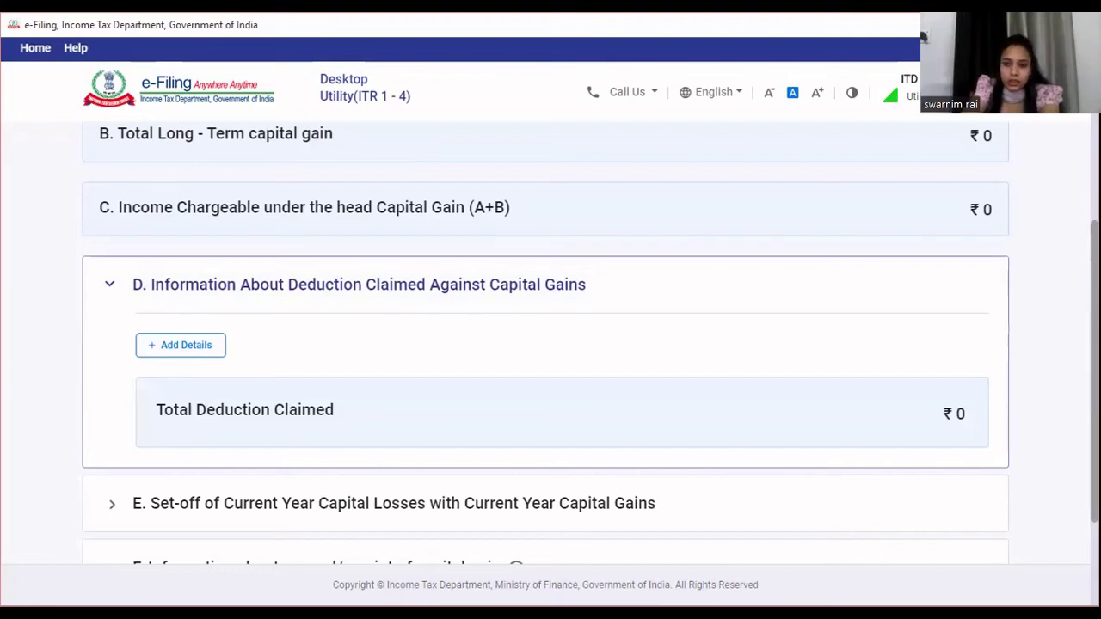
pyautogui.scroll(-3, 597, 388)
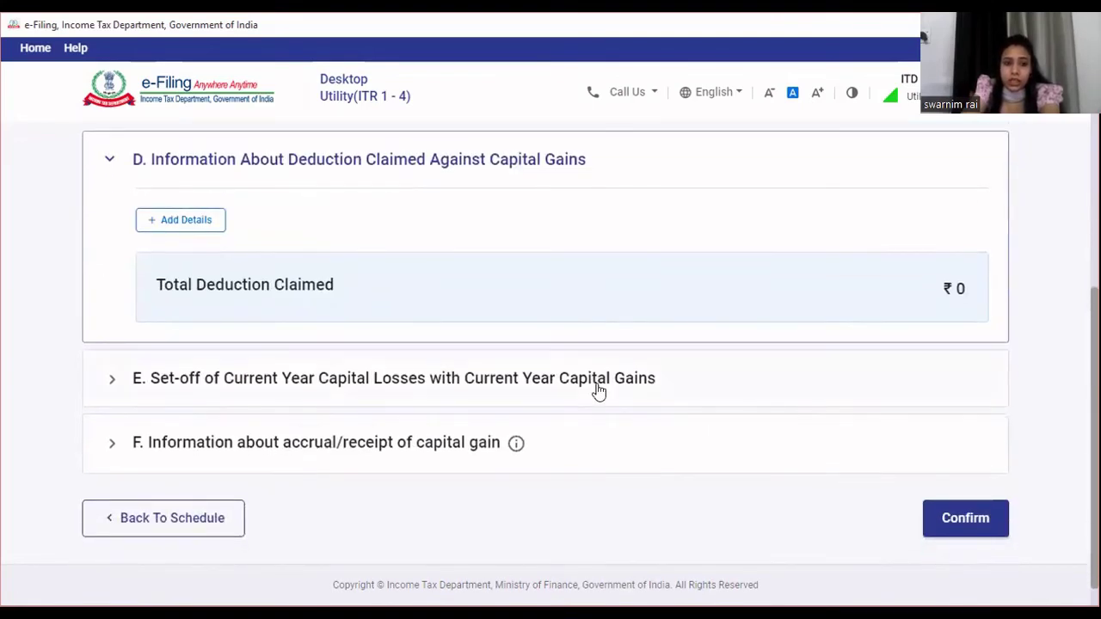
pyautogui.click(414, 393)
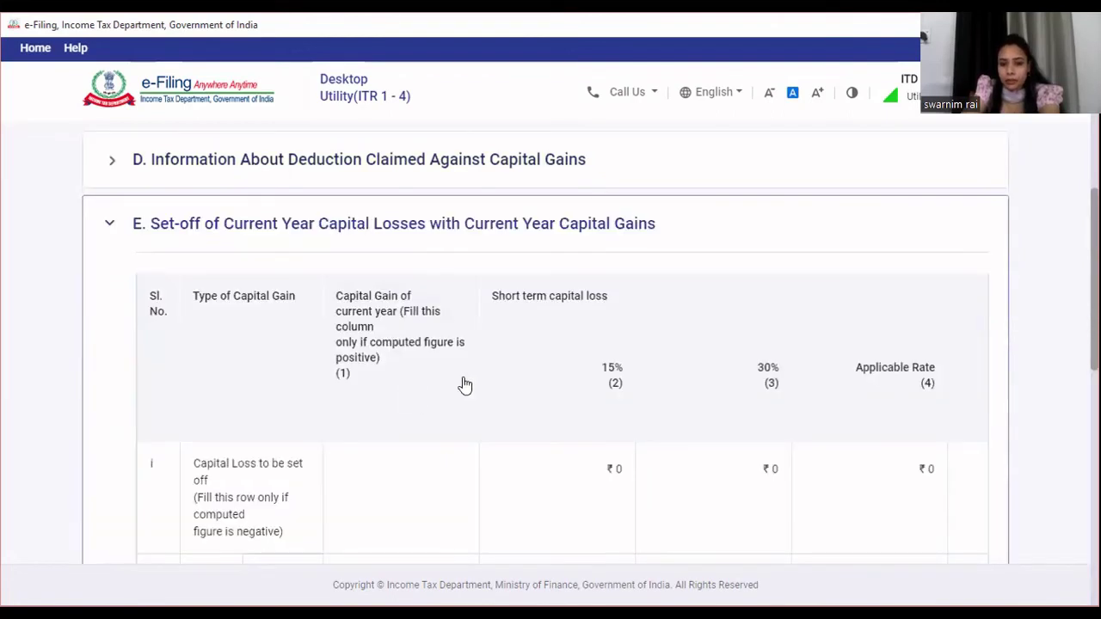
pyautogui.scroll(-9, 551, 344)
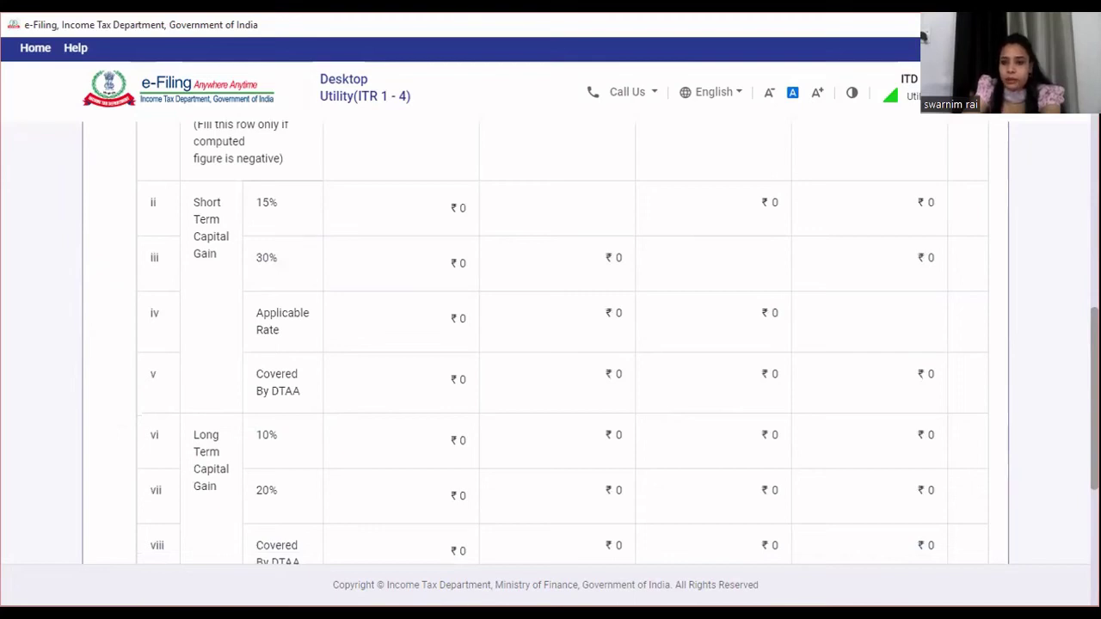
pyautogui.scroll(-8, 551, 344)
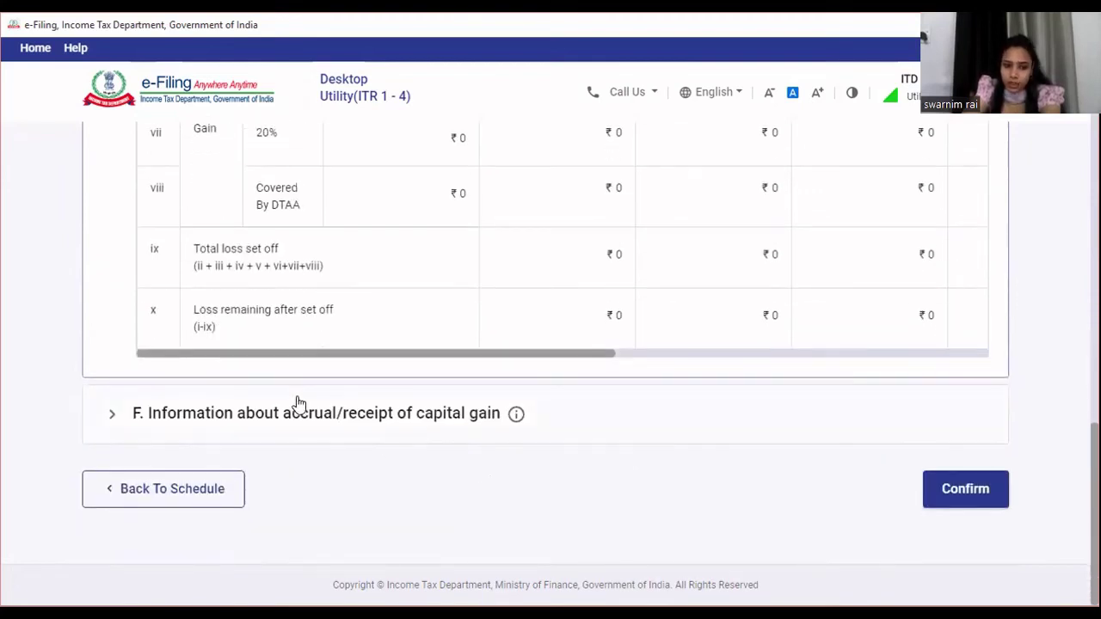
# Open the detail table for accrual or receipt of capital gain in section F and examine its quarterly rows and information note
pyautogui.click(146, 418)
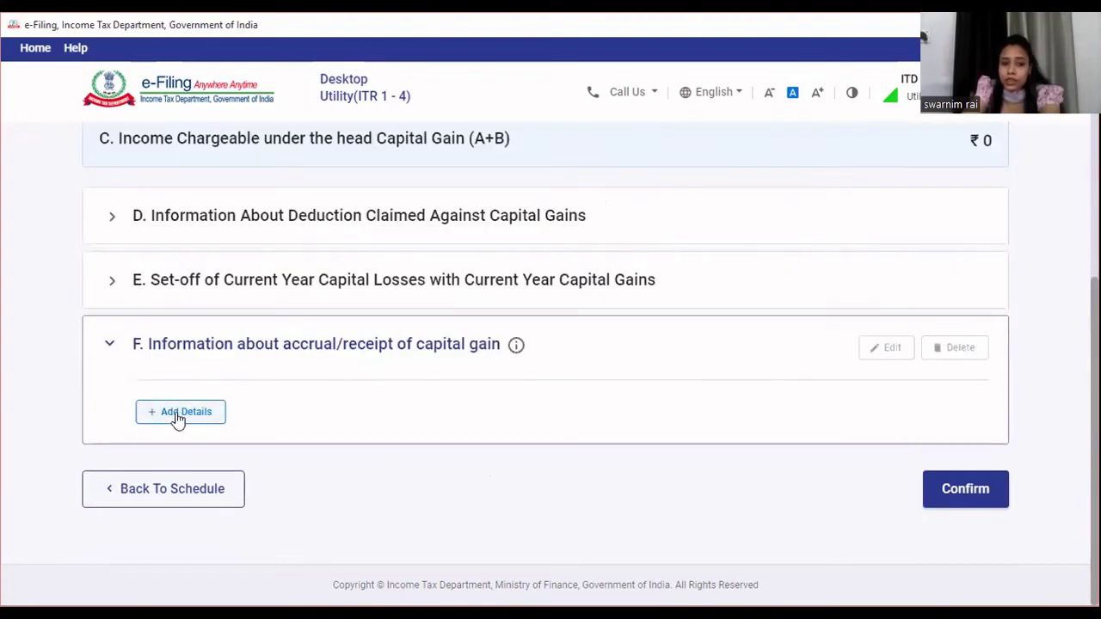
pyautogui.click(178, 416)
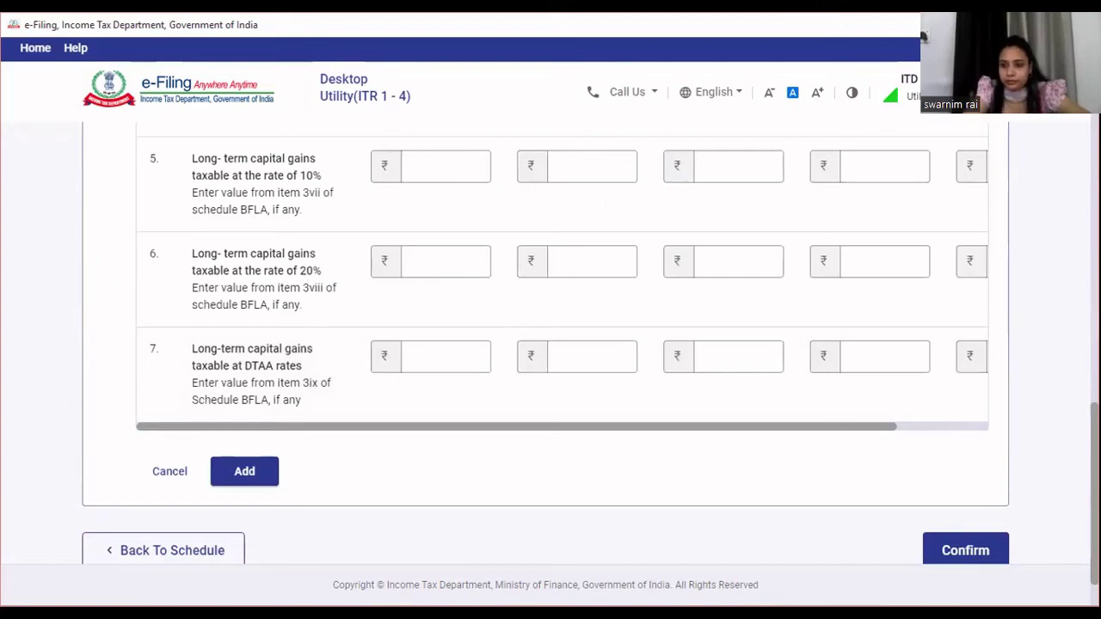
pyautogui.scroll(7, 551, 344)
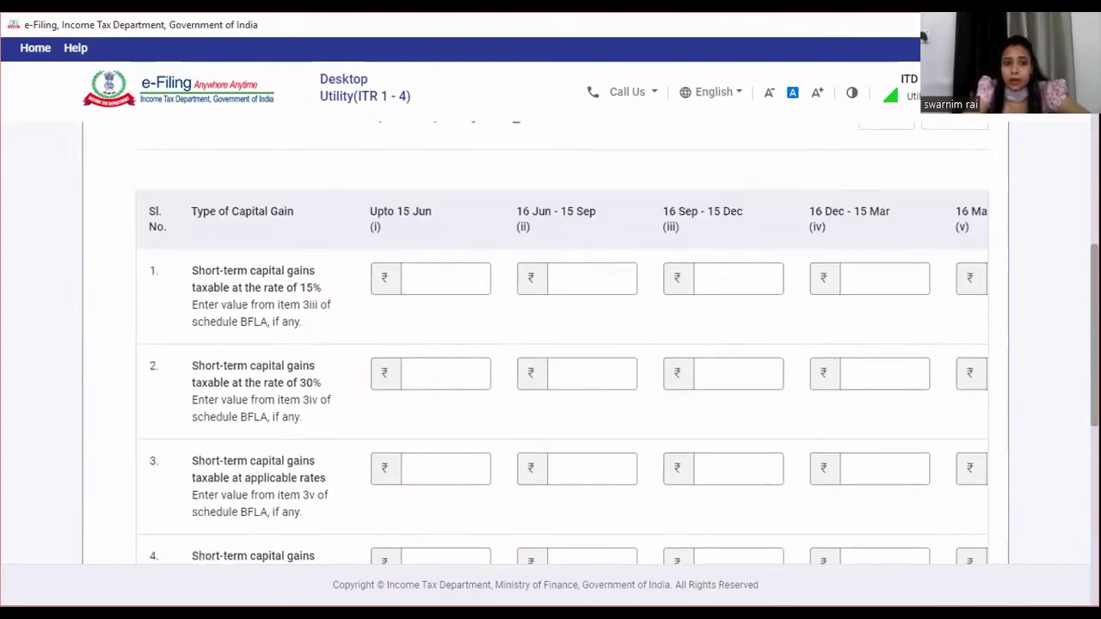
pyautogui.scroll(-1, 551, 344)
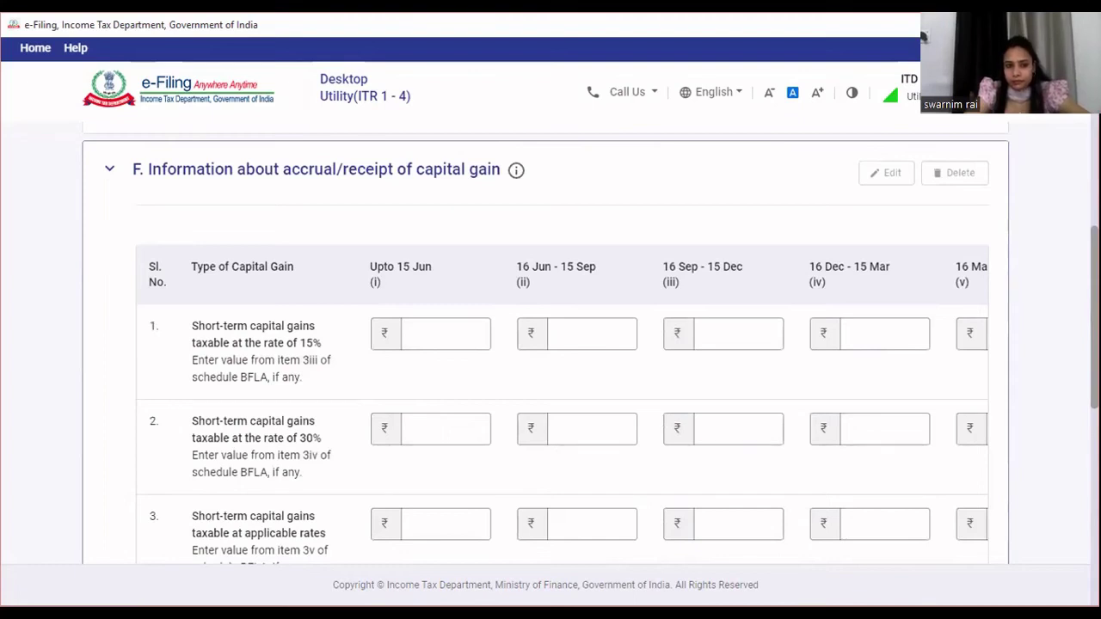
pyautogui.scroll(-5, 550, 344)
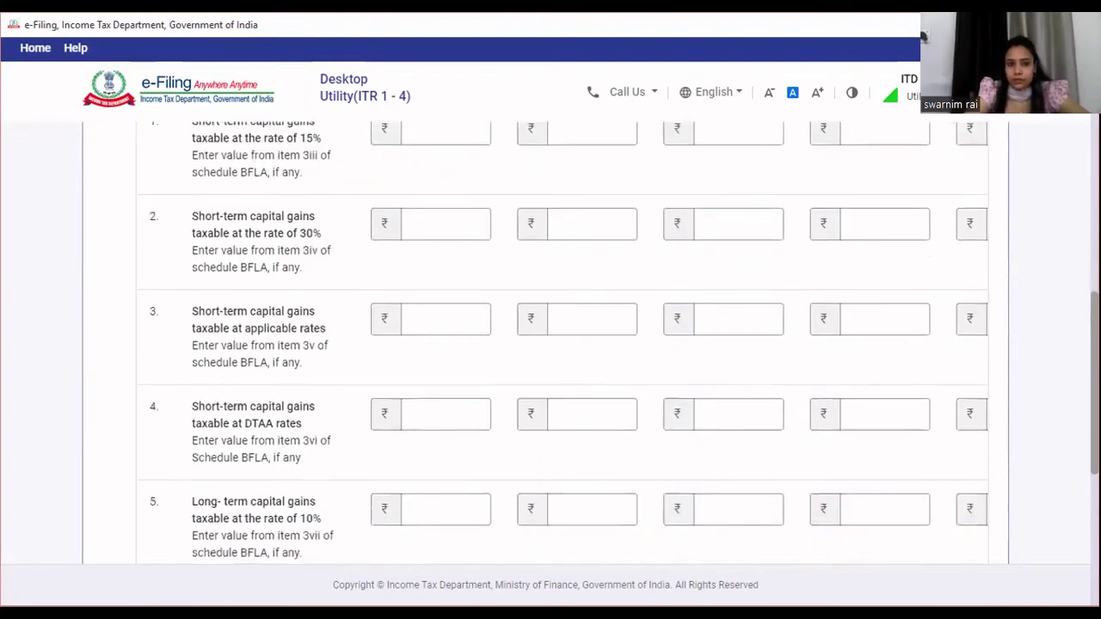
pyautogui.scroll(-3, 665, 278)
pyautogui.scroll(6, 665, 278)
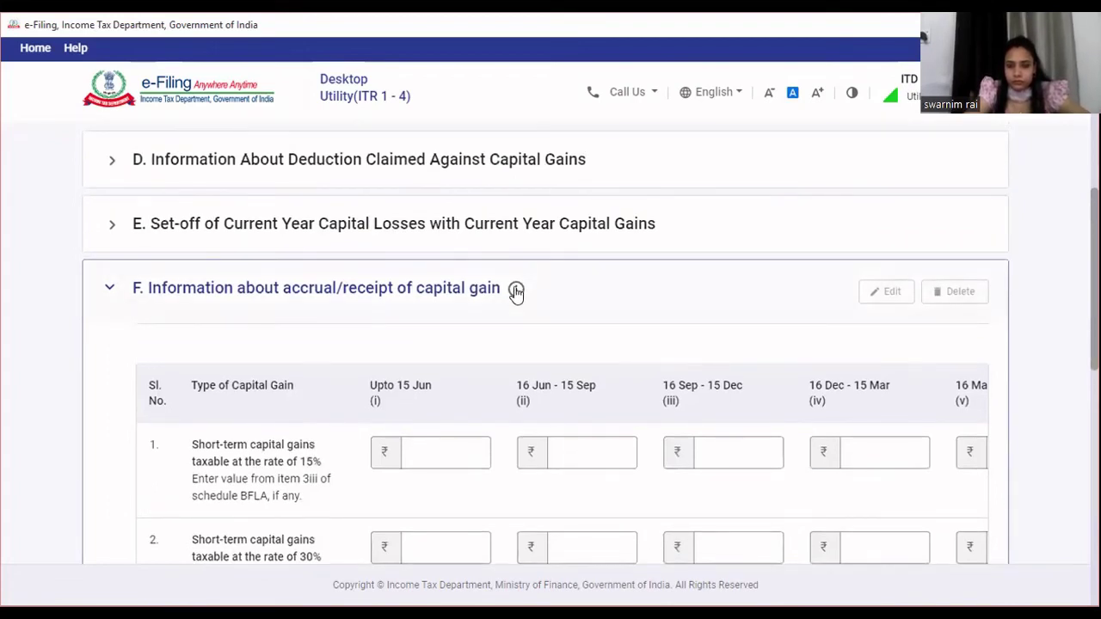
pyautogui.click(515, 291)
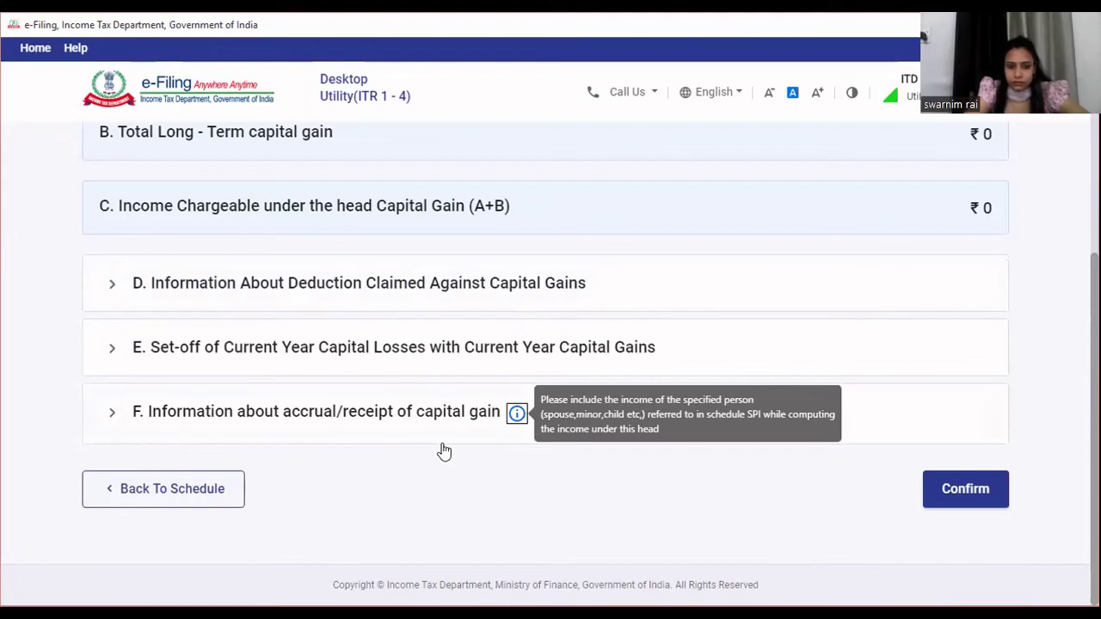
# Return to the asset type selection, replace the section 111A equity share option with the section 112A one, and continue
pyautogui.click(226, 496)
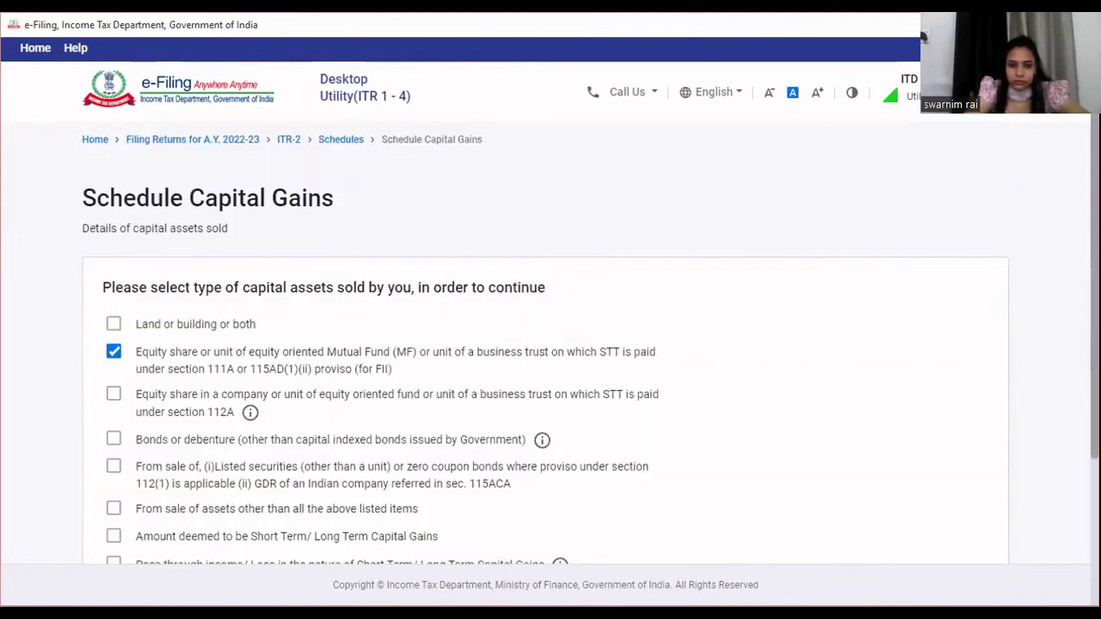
pyautogui.scroll(-2, 301, 322)
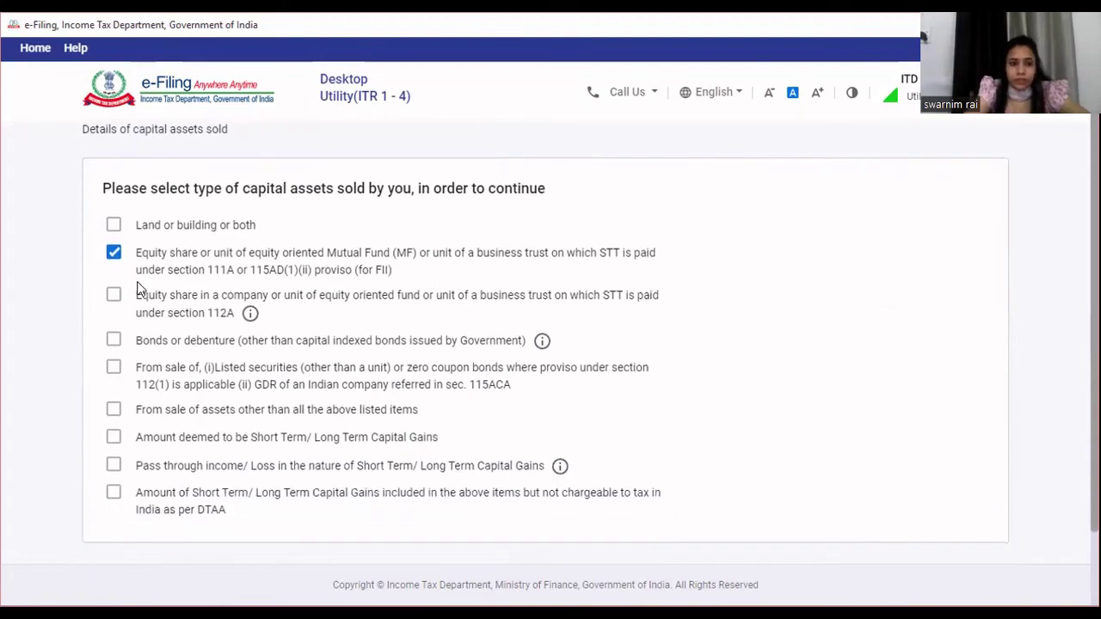
pyautogui.click(111, 298)
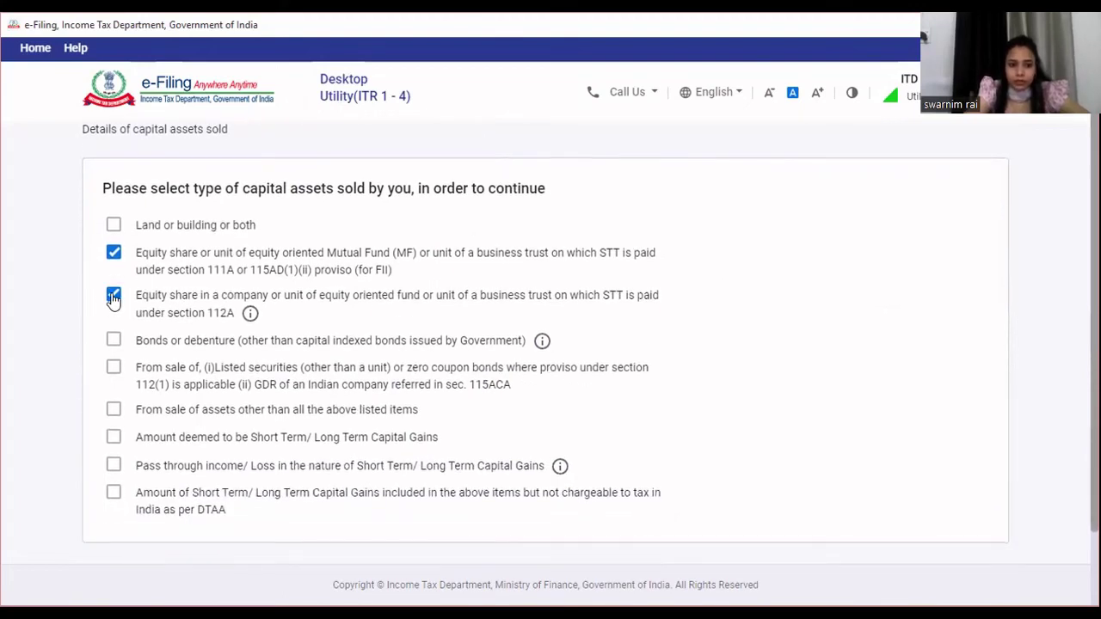
pyautogui.click(113, 255)
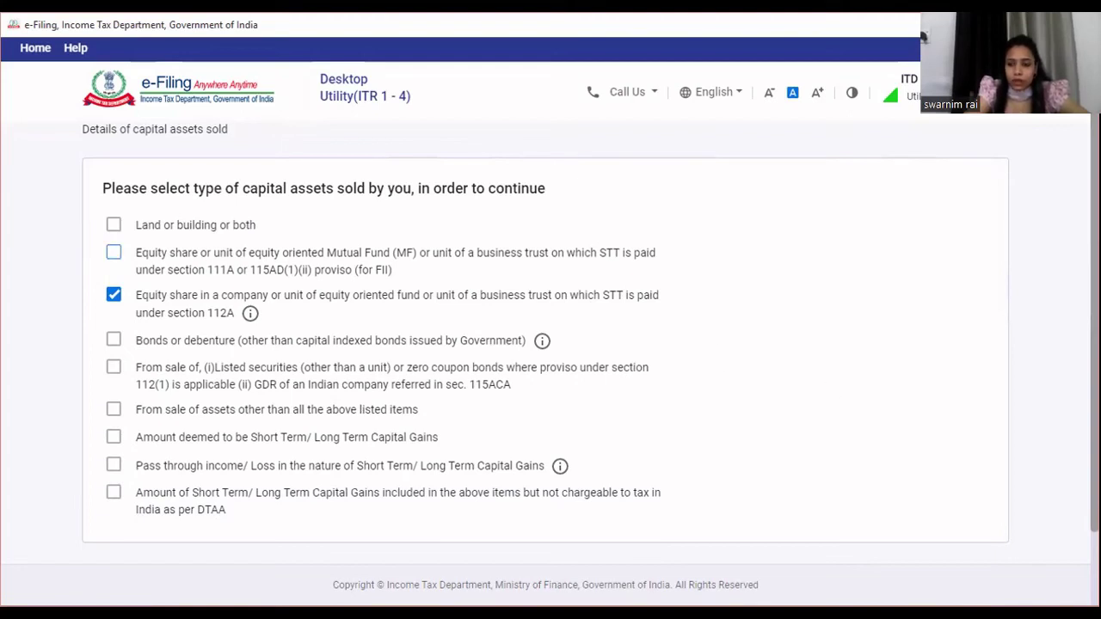
pyautogui.scroll(-2, 551, 344)
pyautogui.click(979, 471)
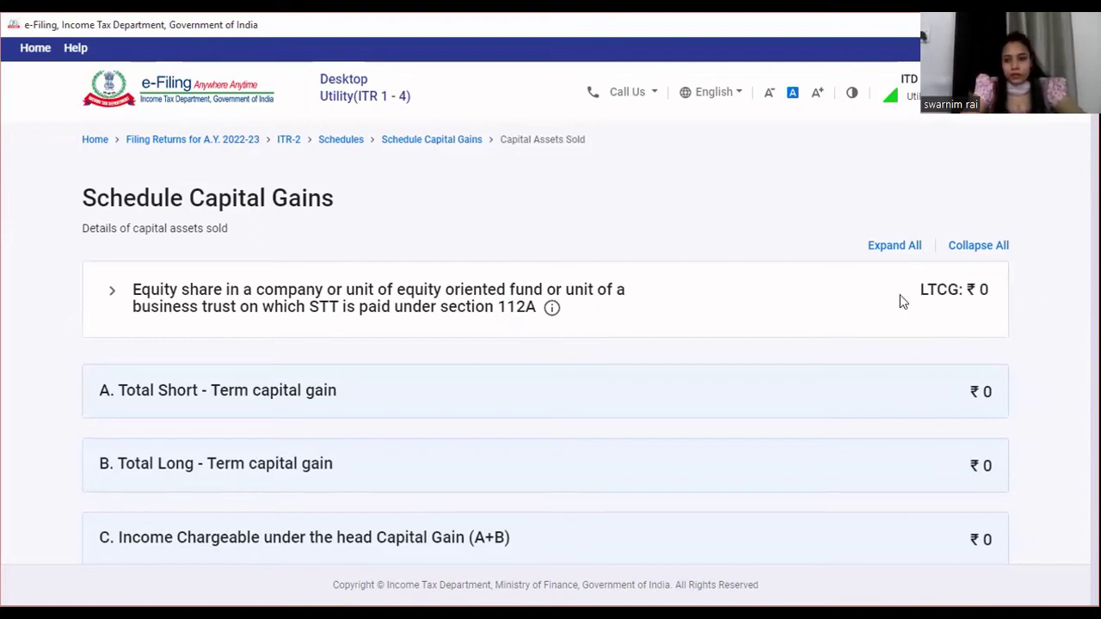
# Start adding section 112A equity share sale details, go to Schedule 112A from there, and begin a new share/unit entry
pyautogui.click(121, 295)
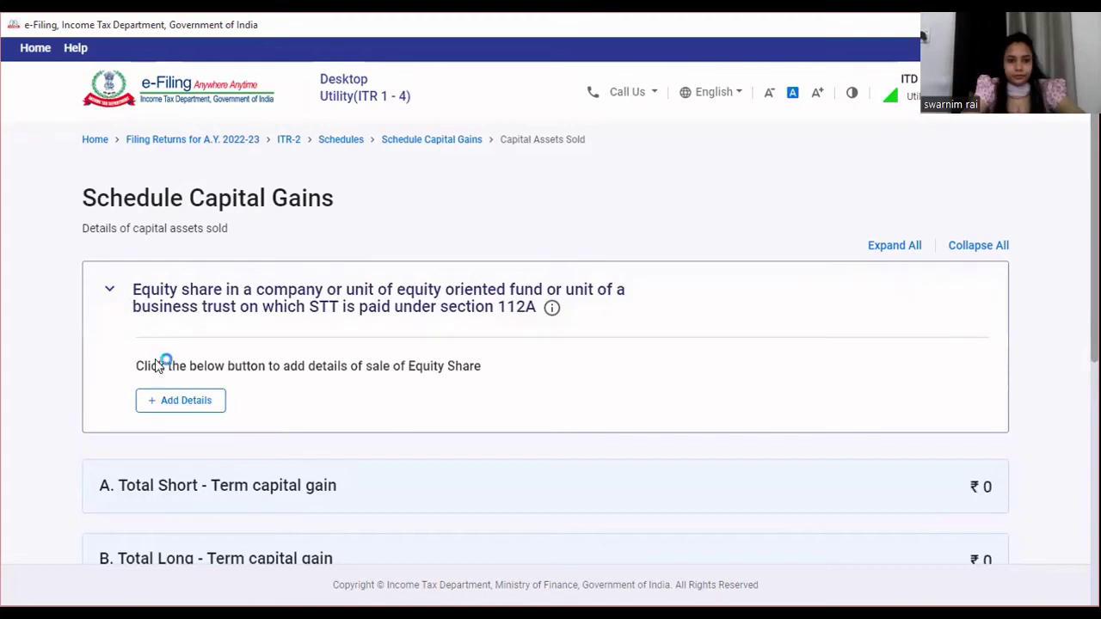
pyautogui.click(167, 405)
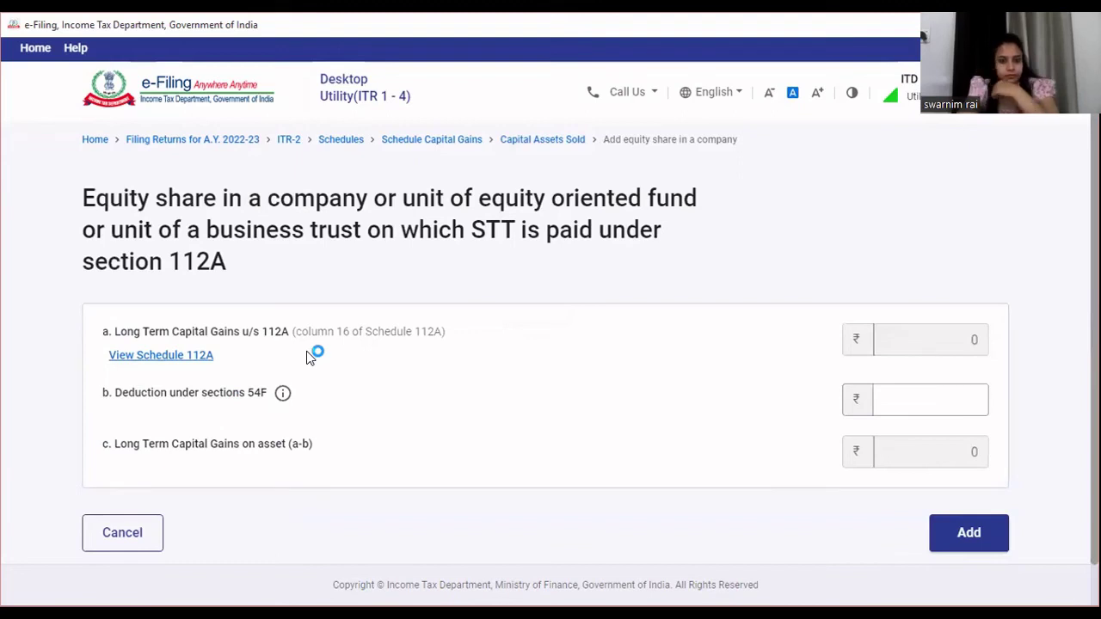
pyautogui.click(173, 356)
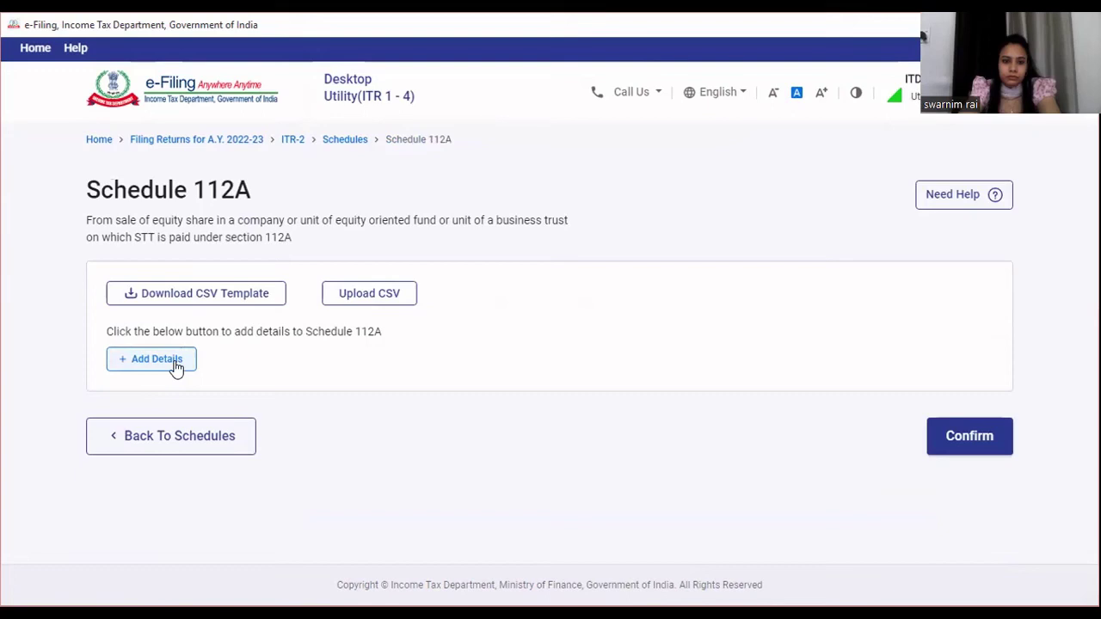
pyautogui.click(176, 367)
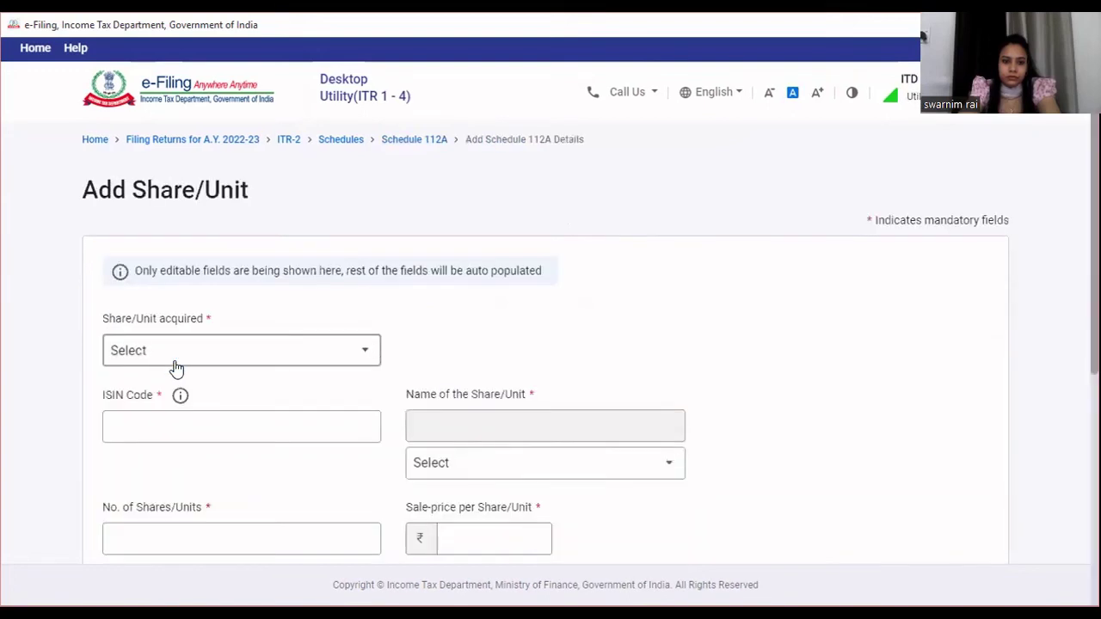
# Set the share/unit acquisition period to On or Before 31st January 2018 and review the mandatory fields for that case
pyautogui.click(355, 351)
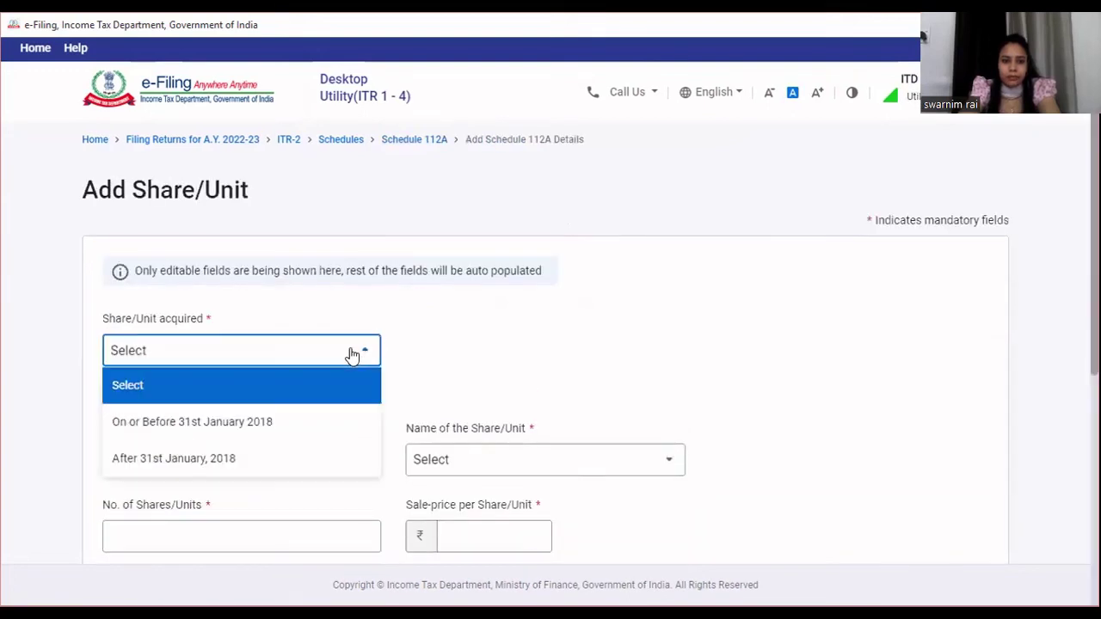
pyautogui.click(271, 433)
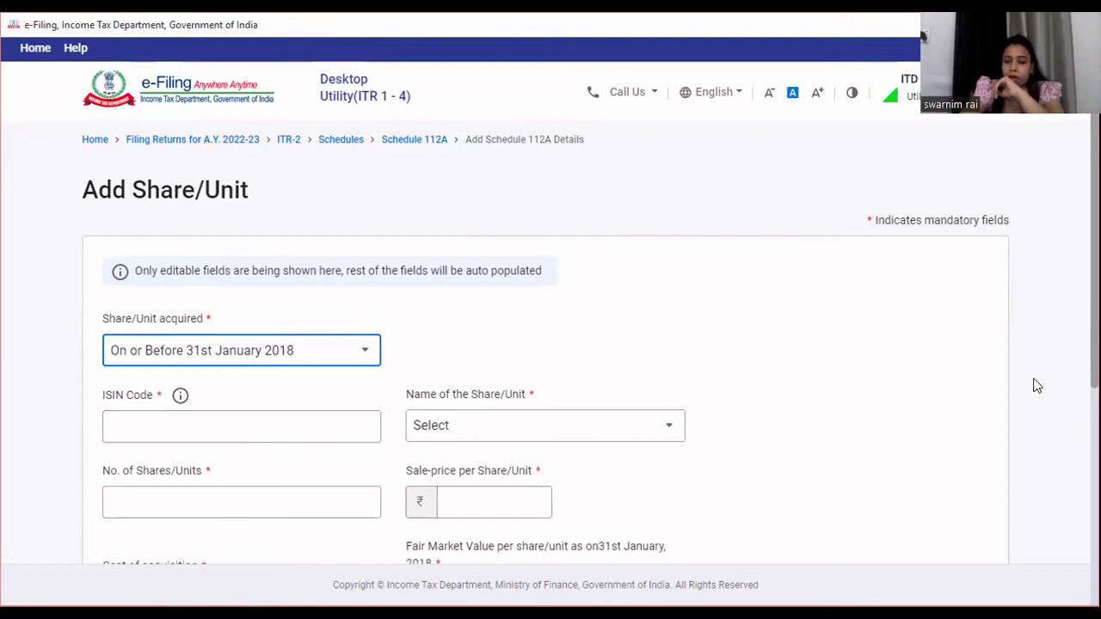
pyautogui.scroll(-3, 986, 349)
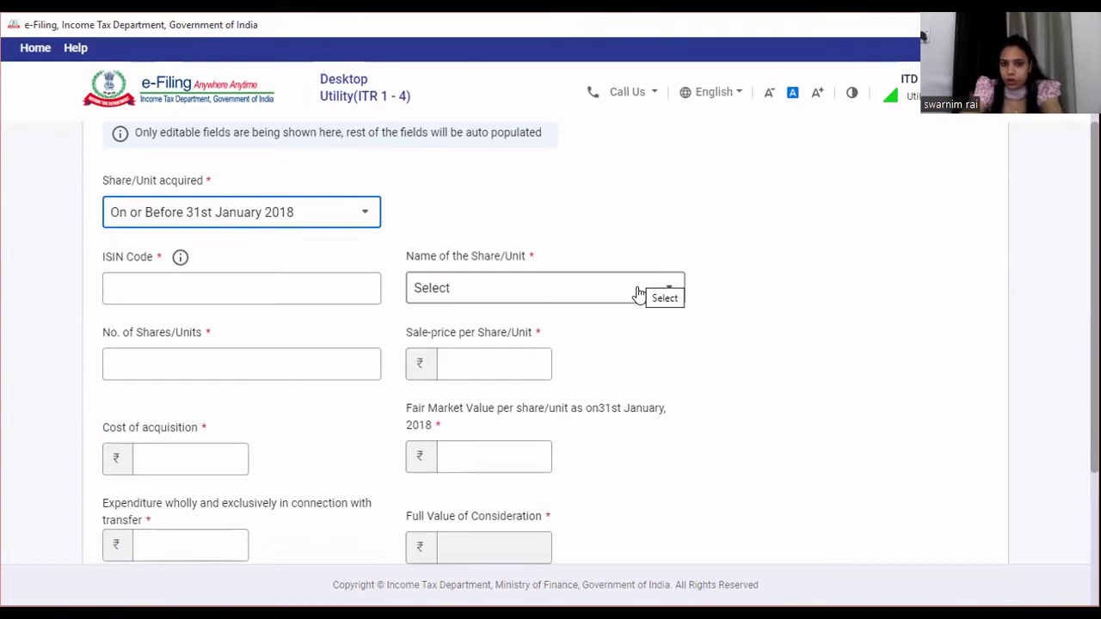
pyautogui.click(637, 293)
pyautogui.click(624, 224)
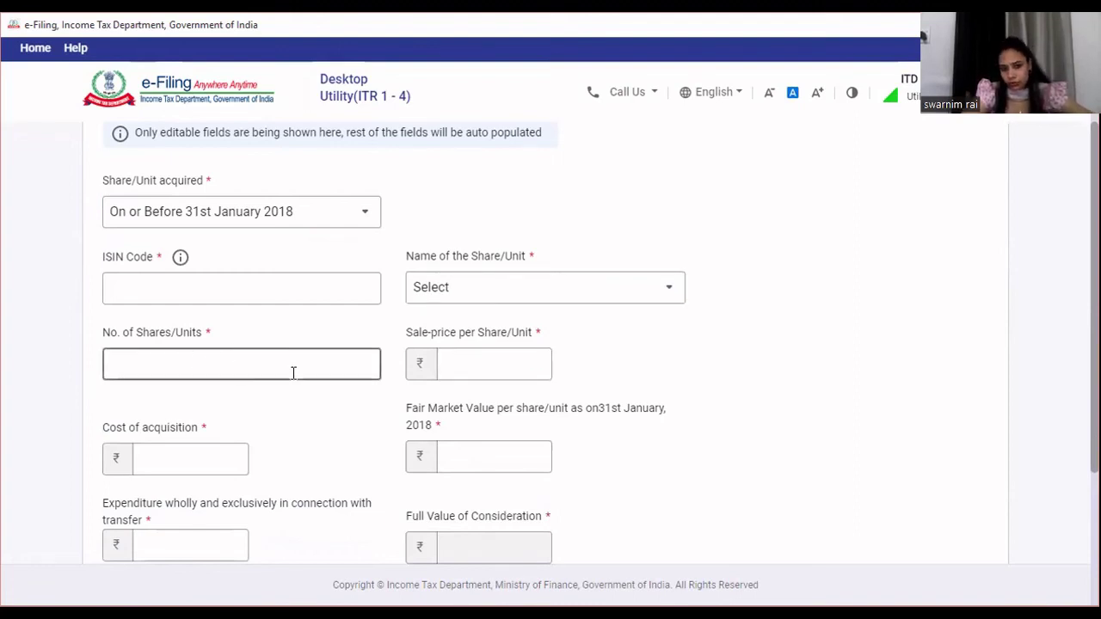
pyautogui.click(442, 361)
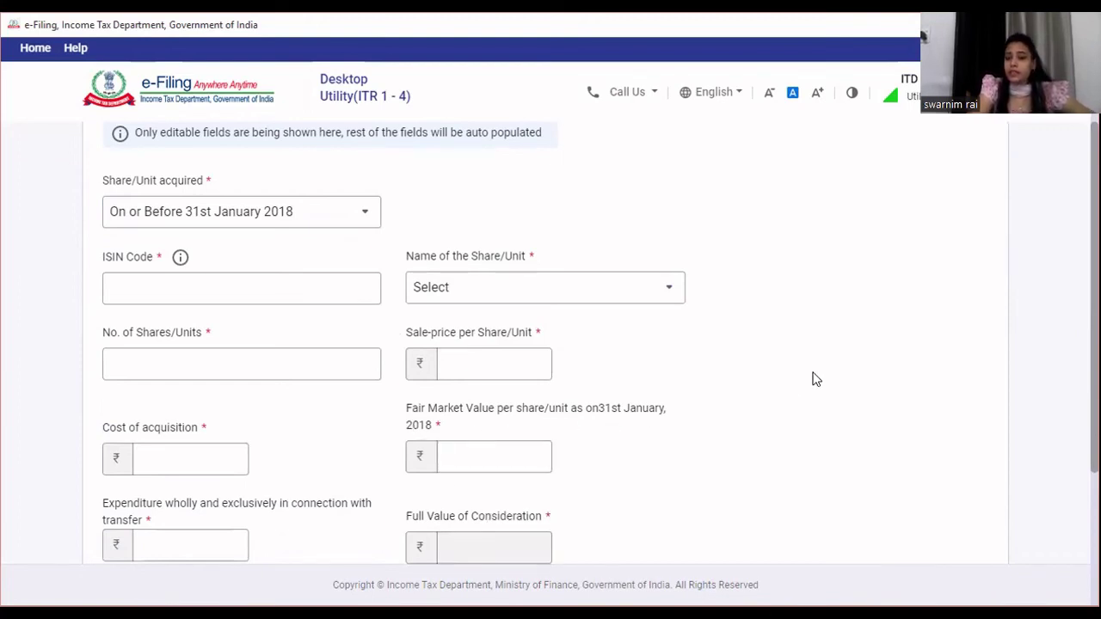
pyautogui.scroll(-2, 923, 36)
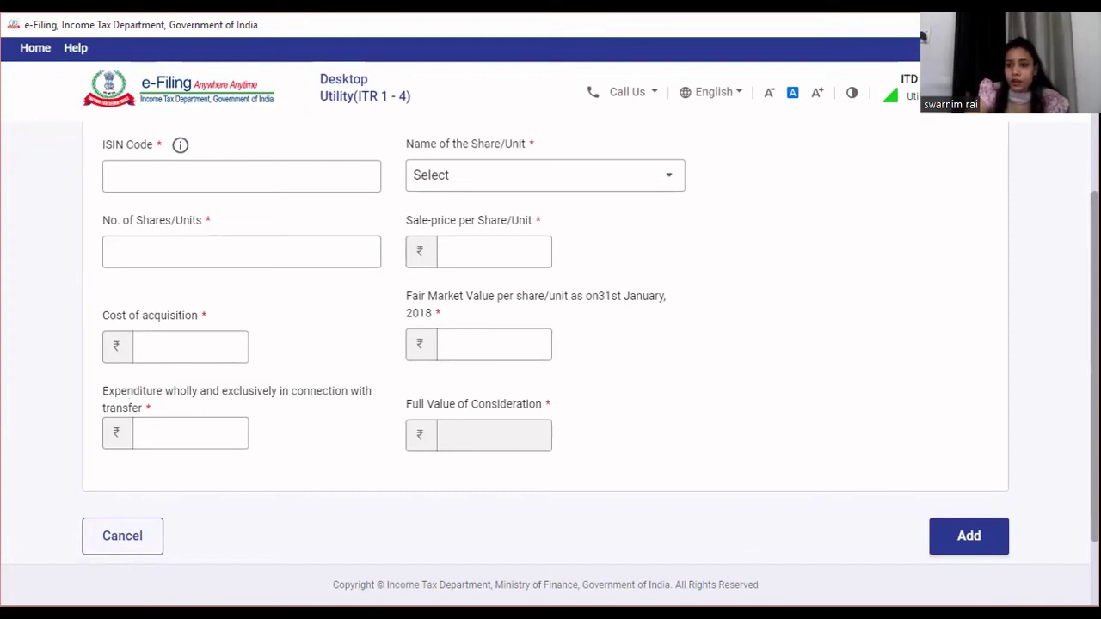
pyautogui.scroll(3, 545, 344)
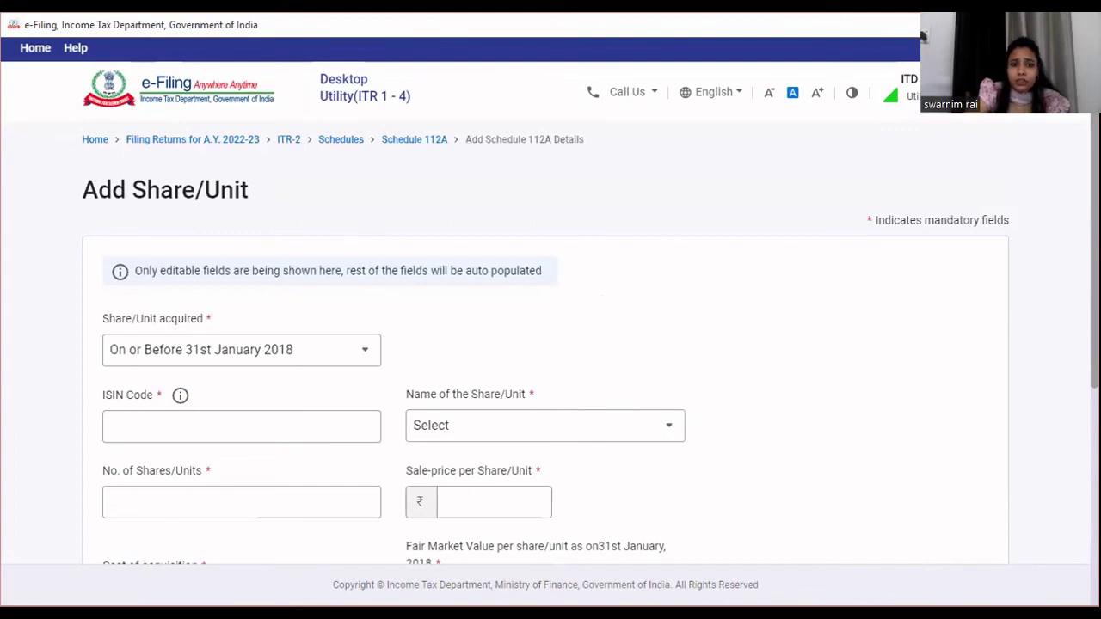
# Change the share/unit acquisition period to After 31st January, 2018 and review which fields remain editable
pyautogui.click(329, 354)
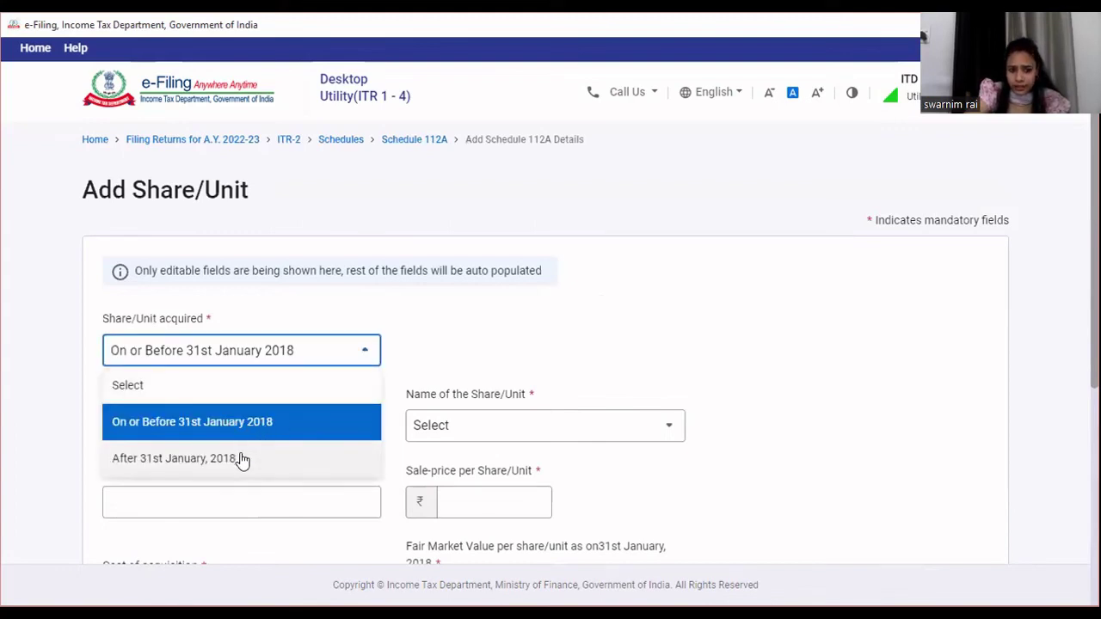
pyautogui.click(241, 458)
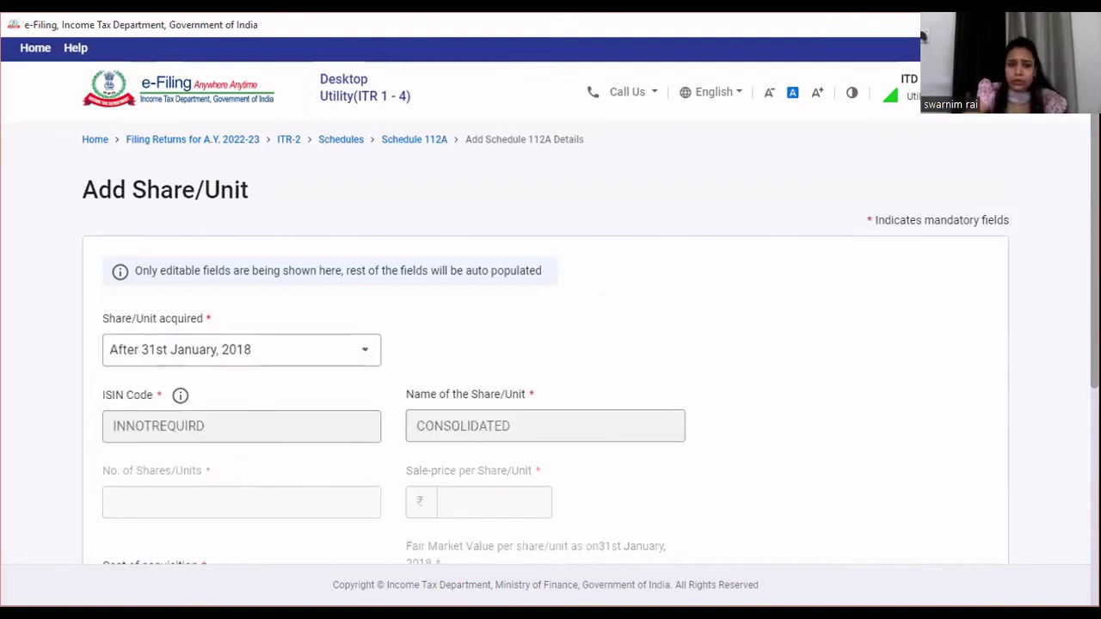
pyautogui.scroll(-2, 550, 344)
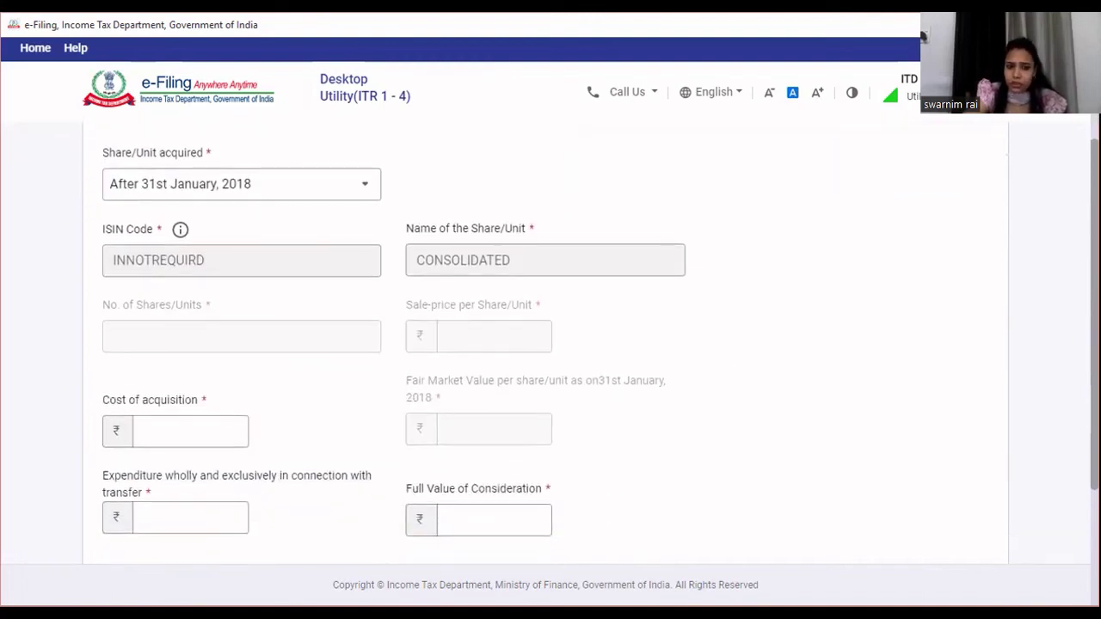
pyautogui.scroll(-2, 550, 344)
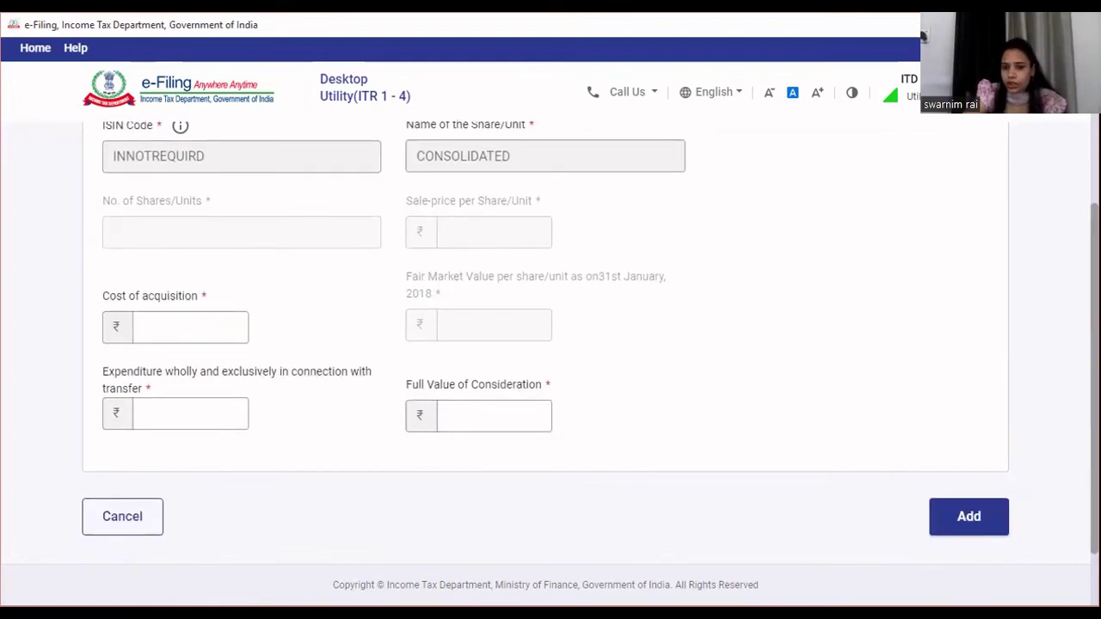
# Discard the share/unit entry, leave Schedule 112A and go back to the schedules summary list
pyautogui.click(158, 528)
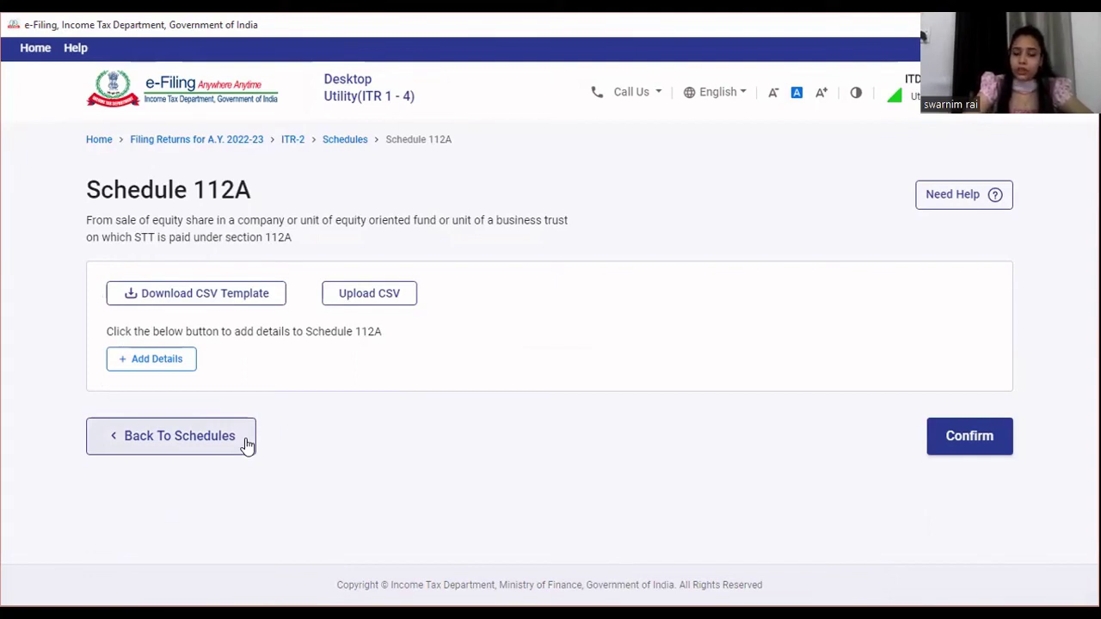
pyautogui.click(246, 444)
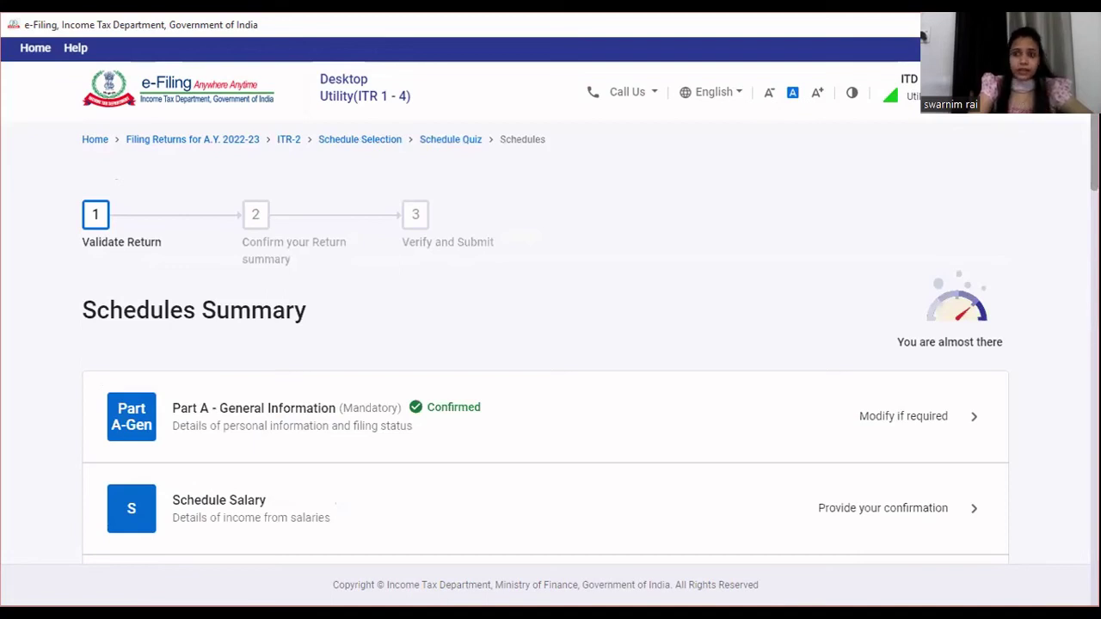
pyautogui.scroll(-4, 551, 344)
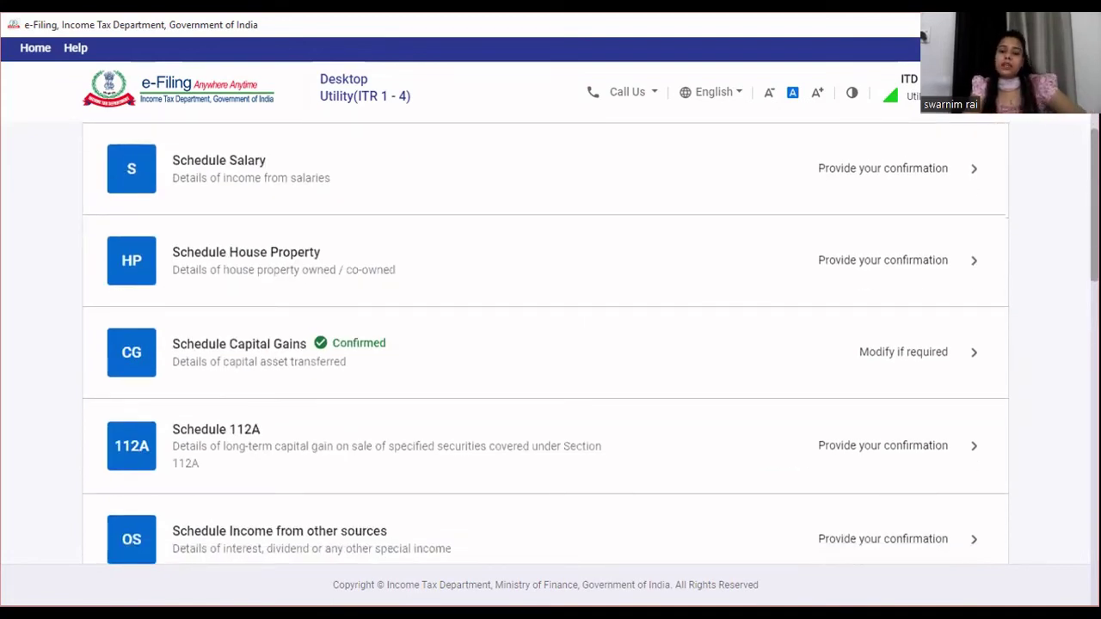
# Find Schedule Income from other sources in the schedules list and open it for confirmation
pyautogui.scroll(-4, 551, 344)
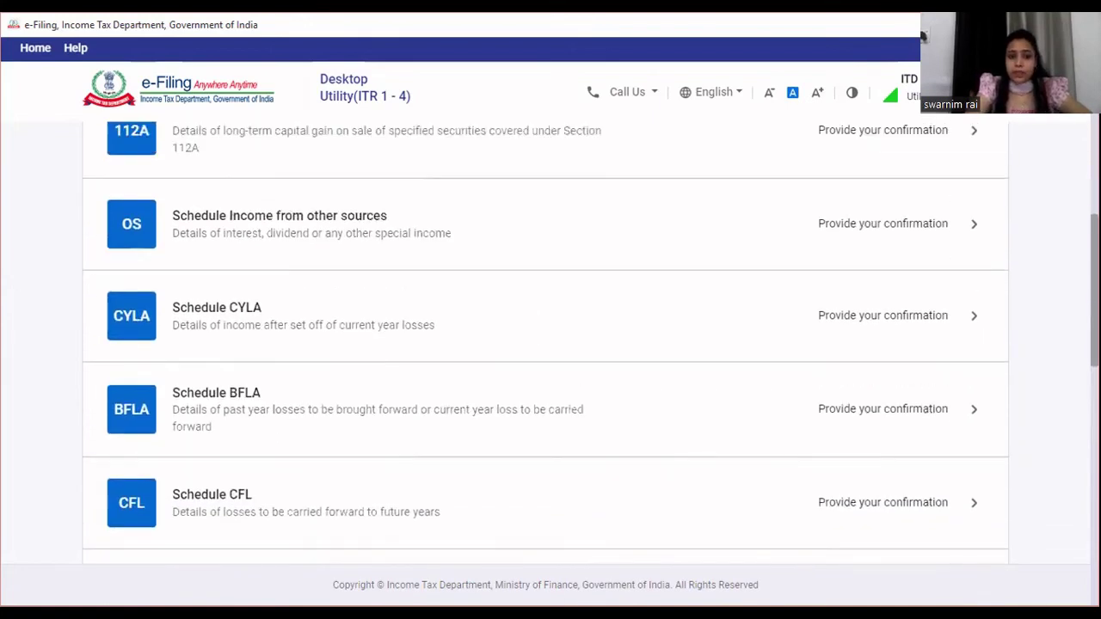
pyautogui.scroll(1, 914, 276)
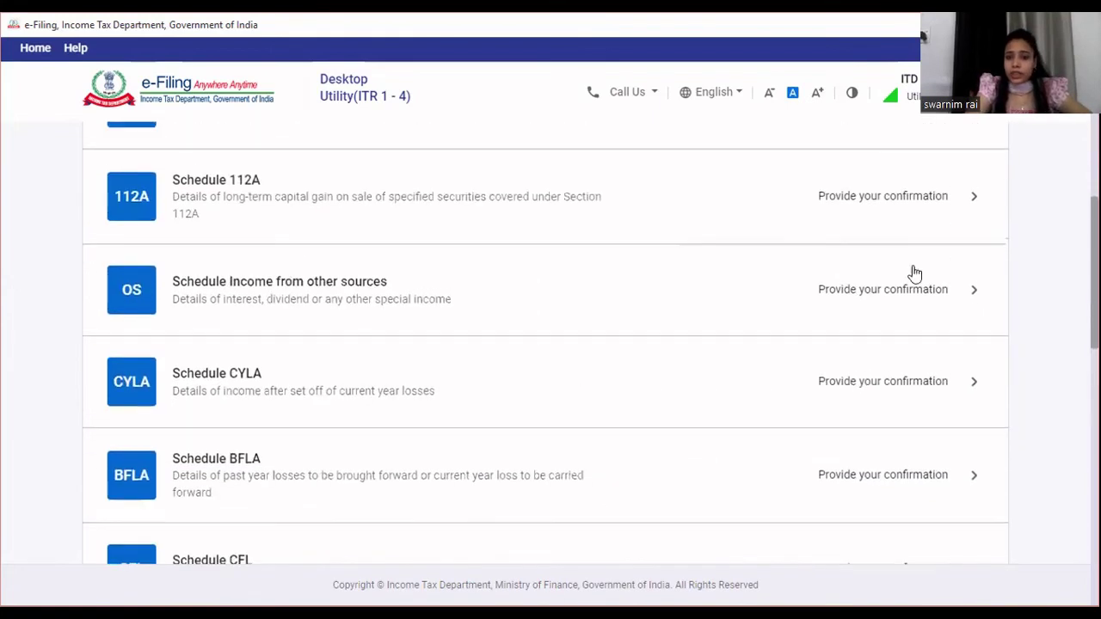
pyautogui.click(975, 293)
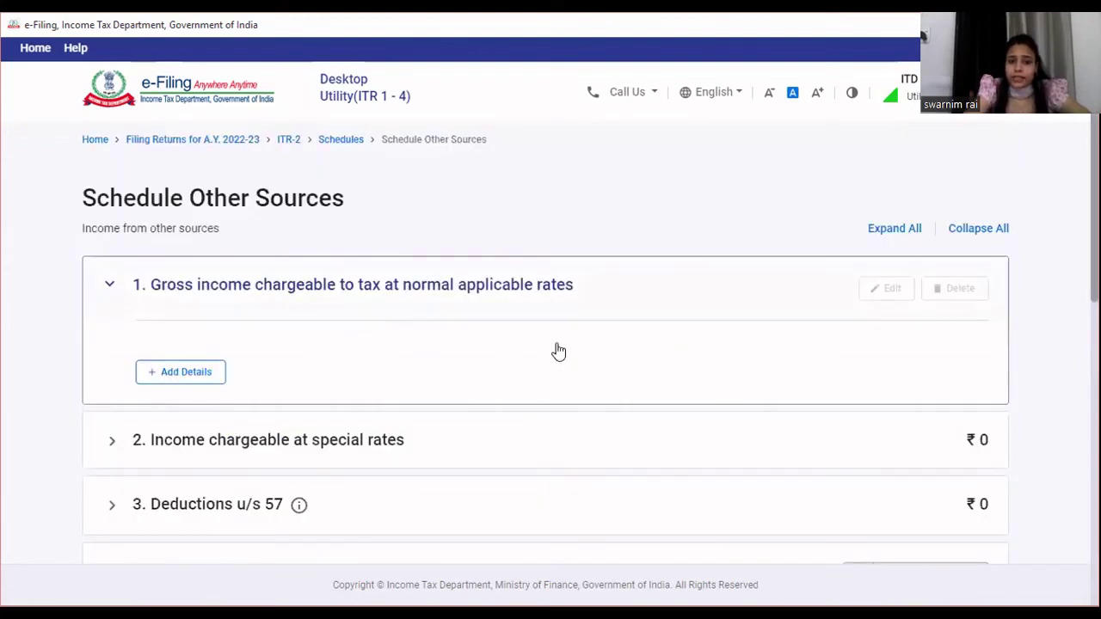
# Start an entry for gross income chargeable at normal applicable rates, review its nature of income options, and cancel the entry
pyautogui.click(206, 384)
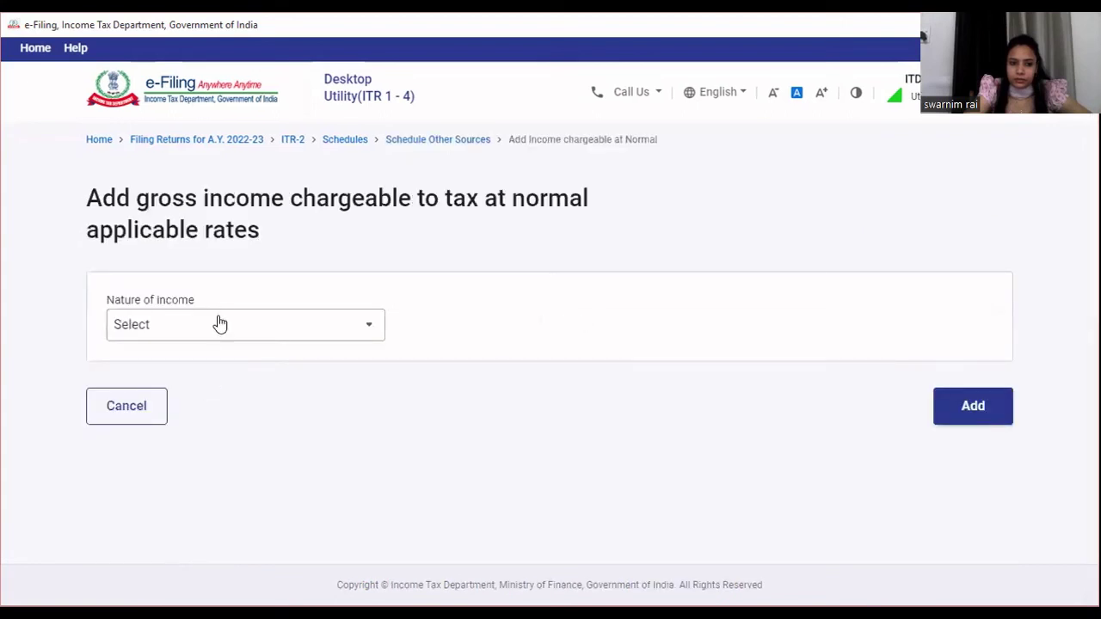
pyautogui.click(220, 329)
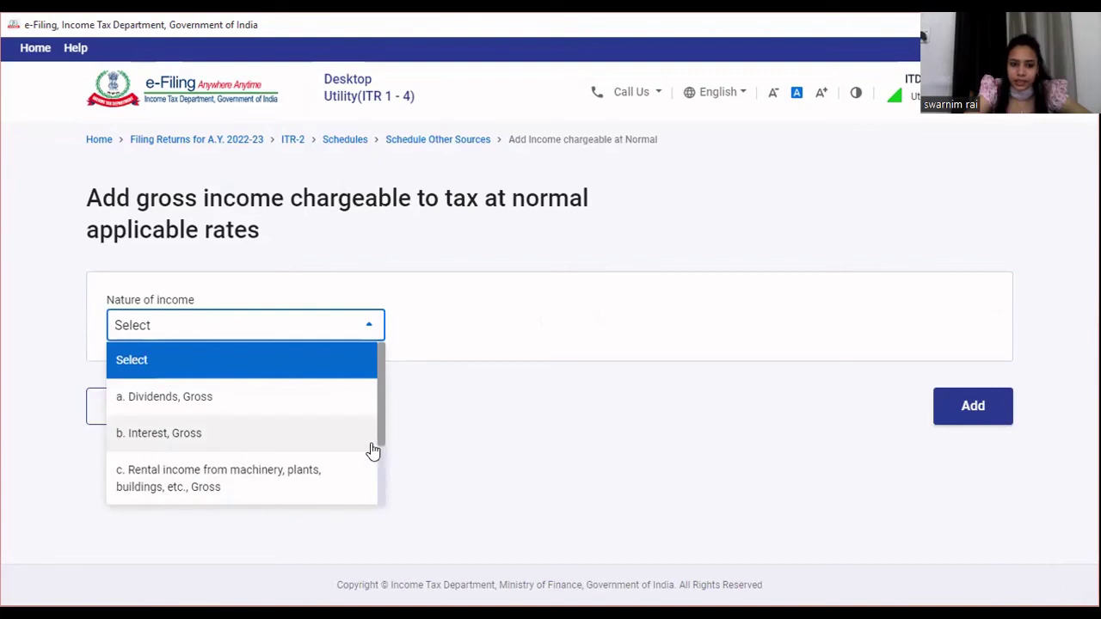
pyautogui.moveTo(381, 442); pyautogui.dragTo(382, 511)
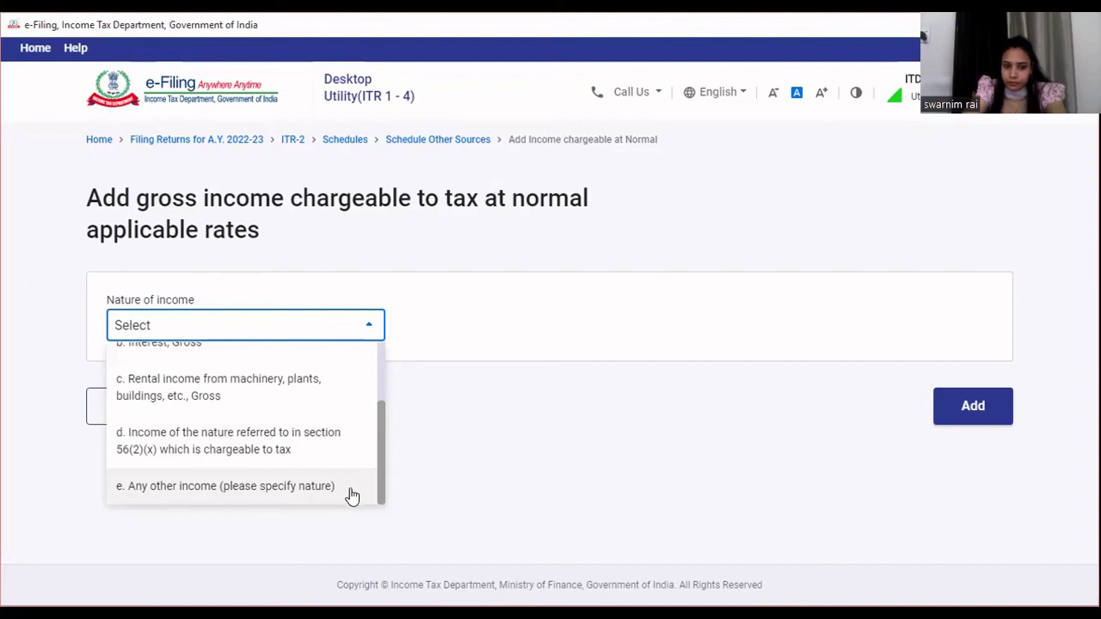
pyautogui.click(581, 456)
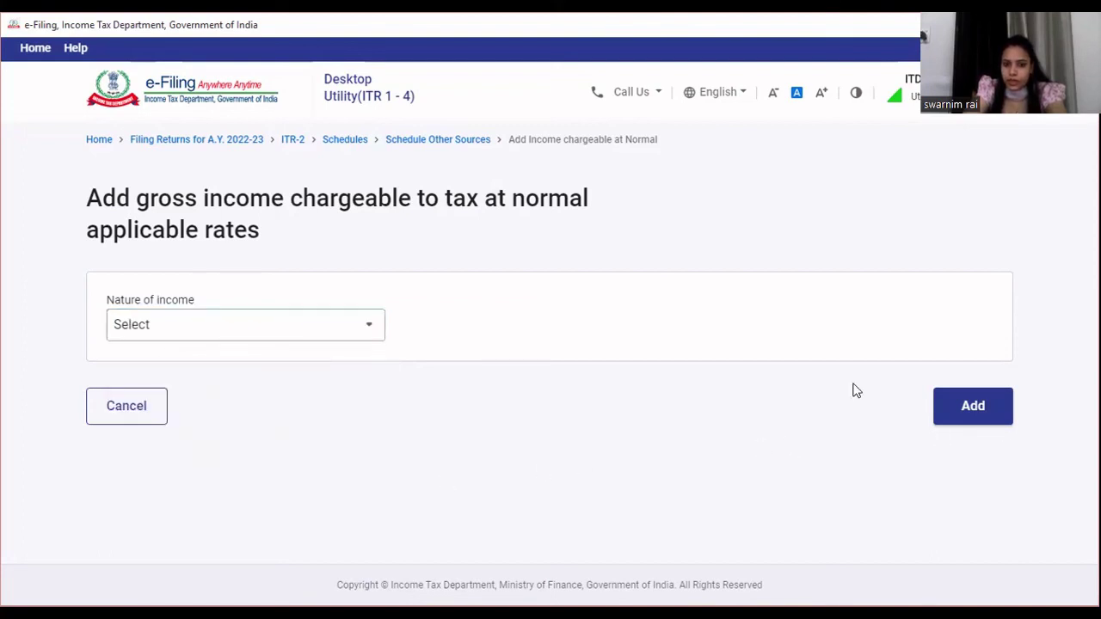
pyautogui.click(138, 411)
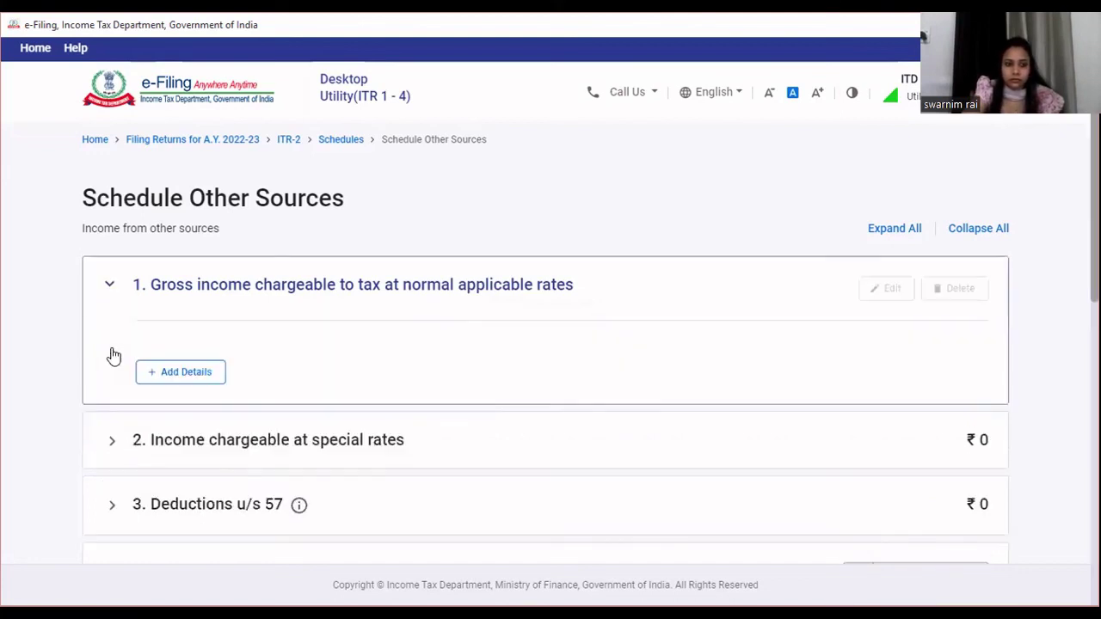
# Start an entry for income chargeable at special rates, review its nature of income options, and cancel the entry
pyautogui.click(116, 443)
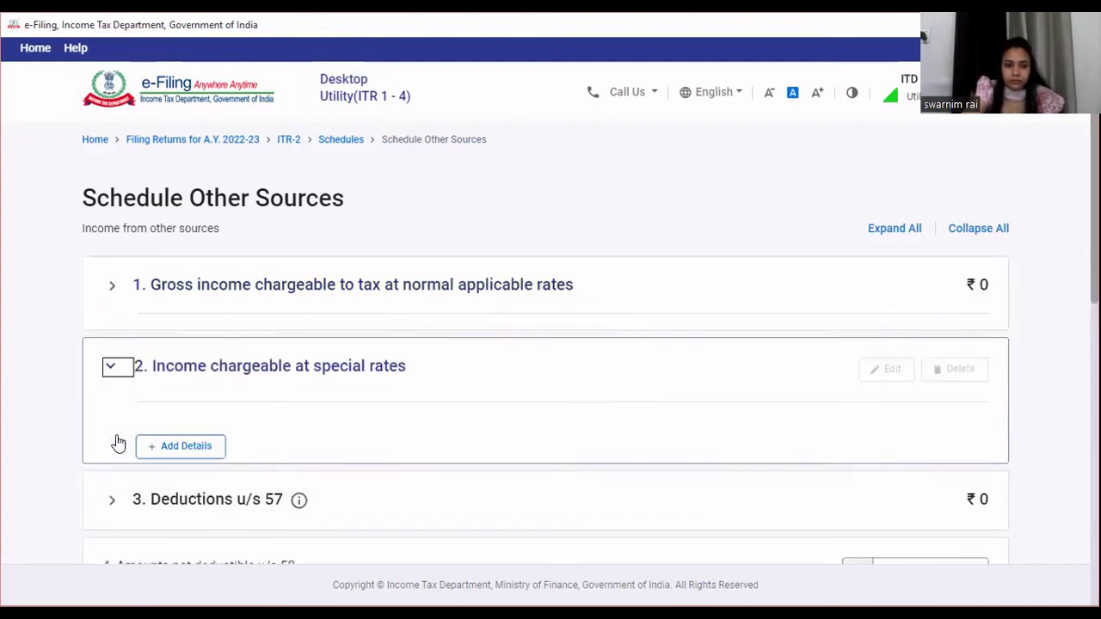
pyautogui.click(182, 441)
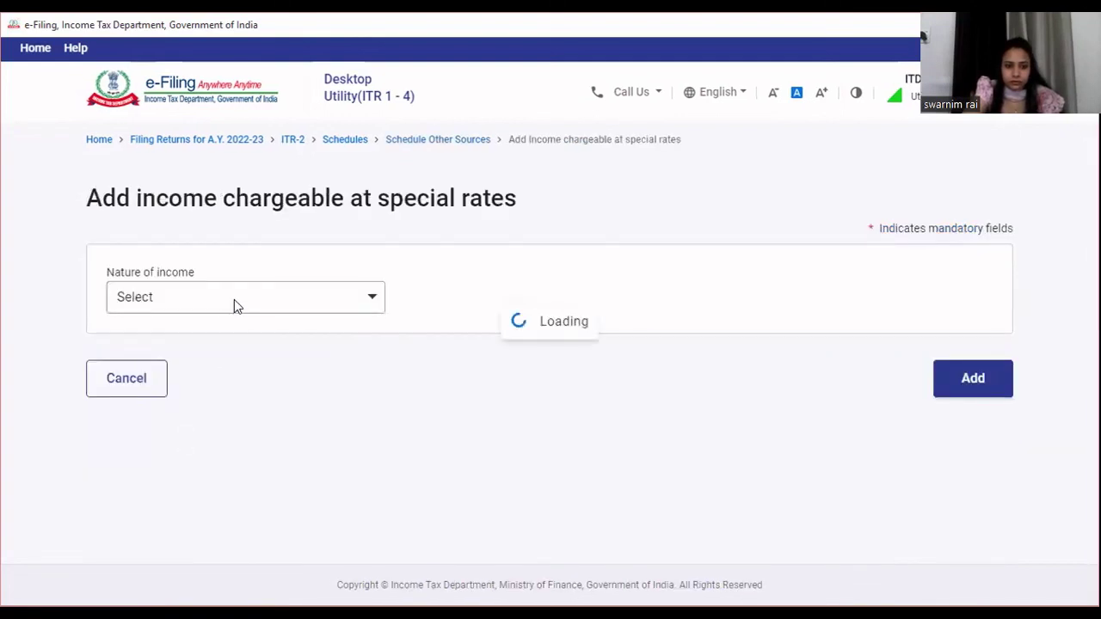
pyautogui.click(368, 303)
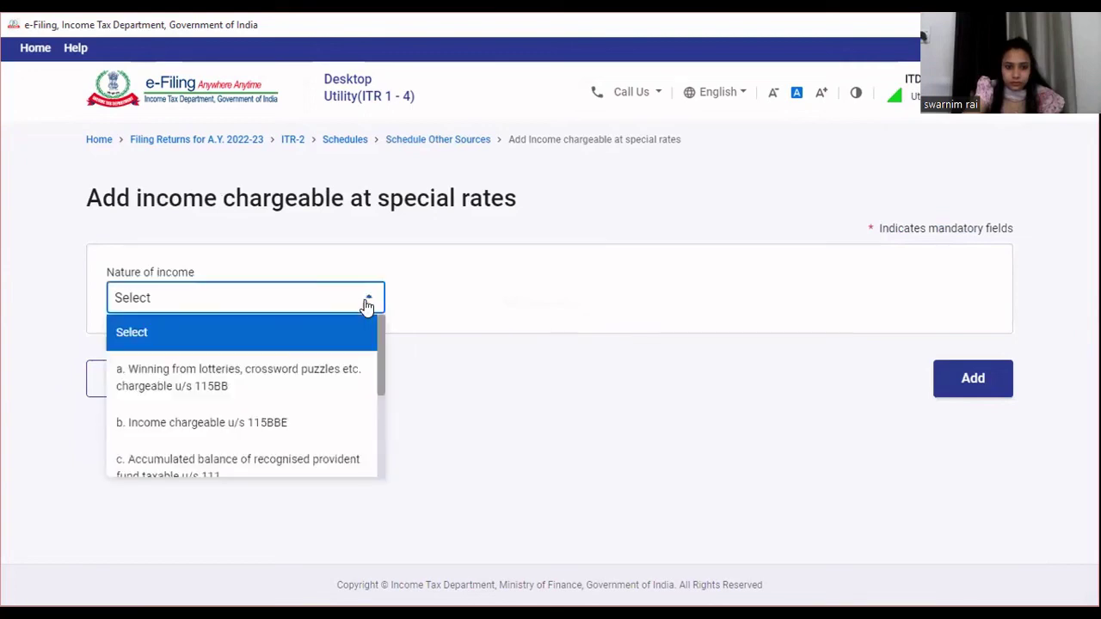
pyautogui.click(367, 303)
pyautogui.click(367, 303)
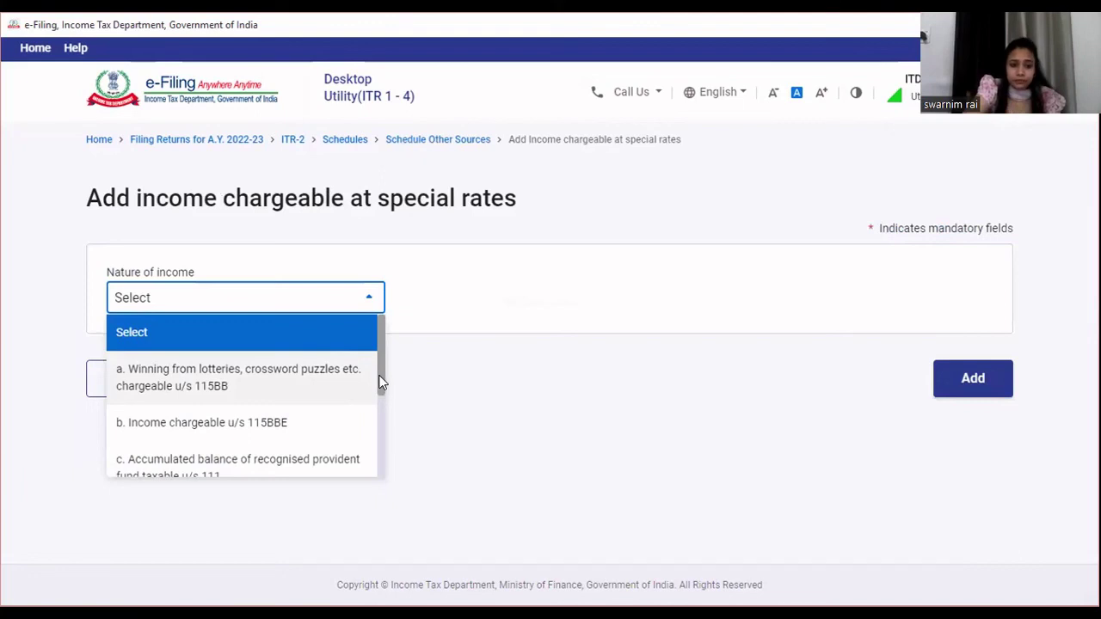
pyautogui.moveTo(381, 387); pyautogui.dragTo(389, 474)
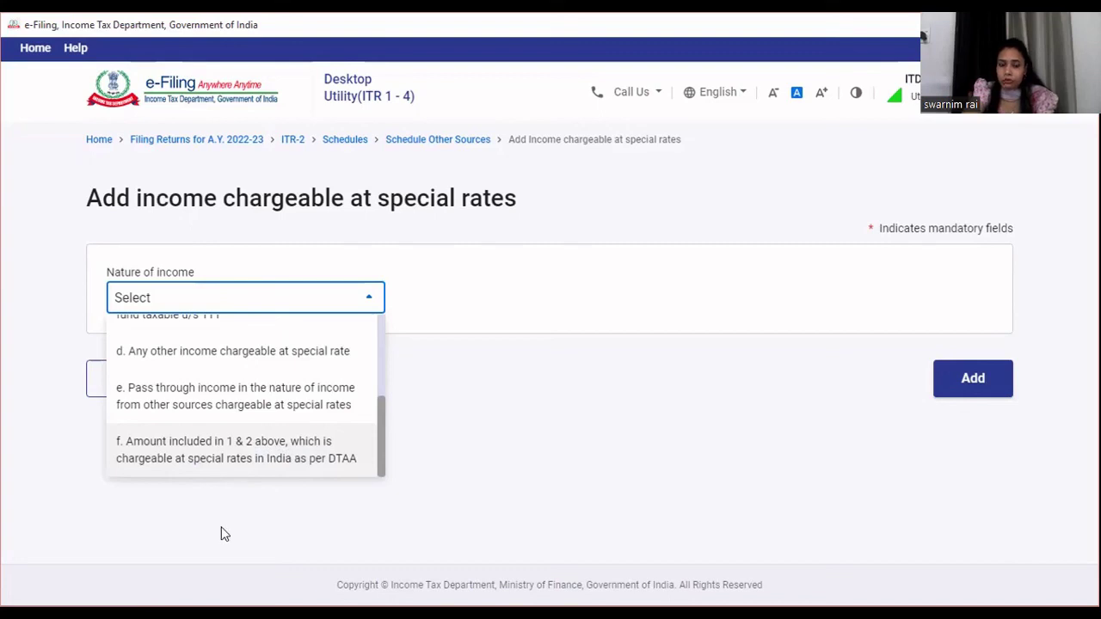
pyautogui.click(525, 426)
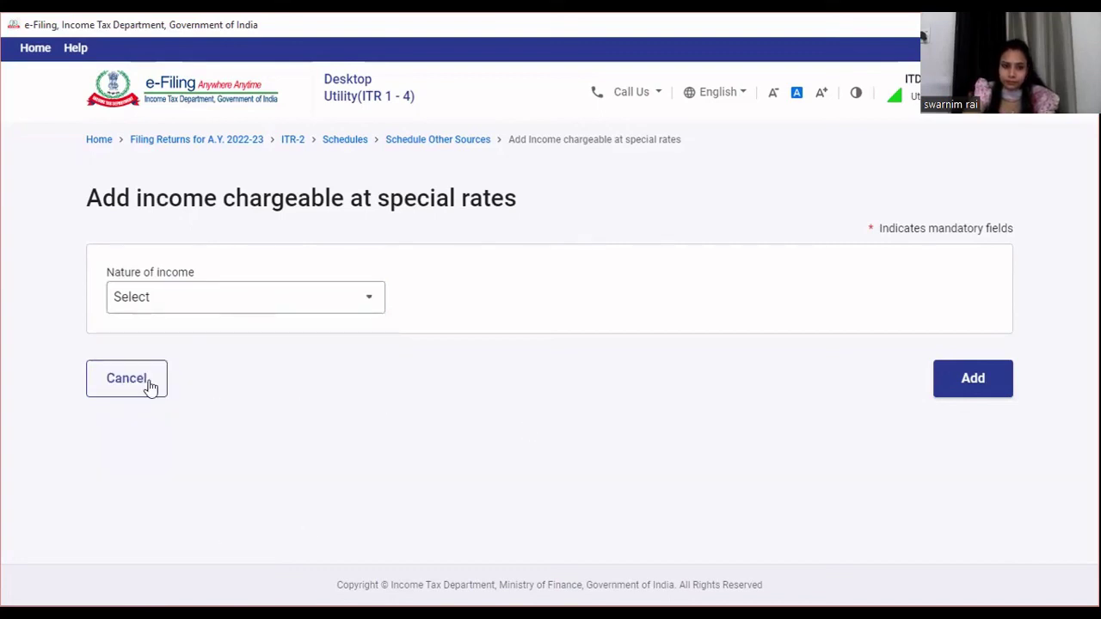
pyautogui.click(120, 383)
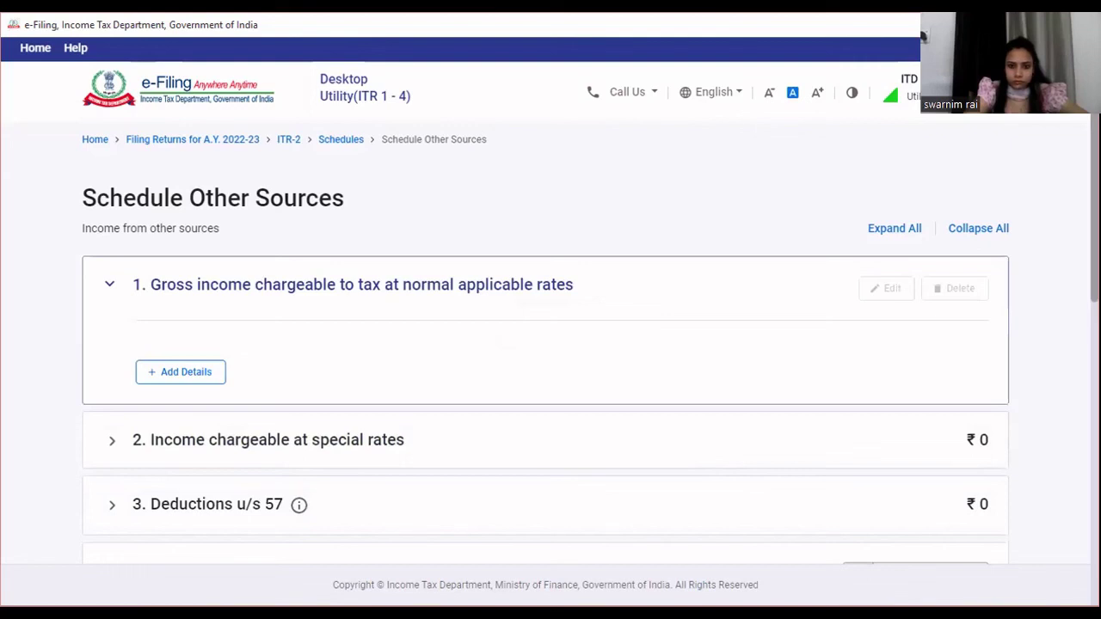
# Review the remaining items of Schedule Other Sources, from deductions u/s 57 to the accrual/receipt information
pyautogui.scroll(-3, 550, 344)
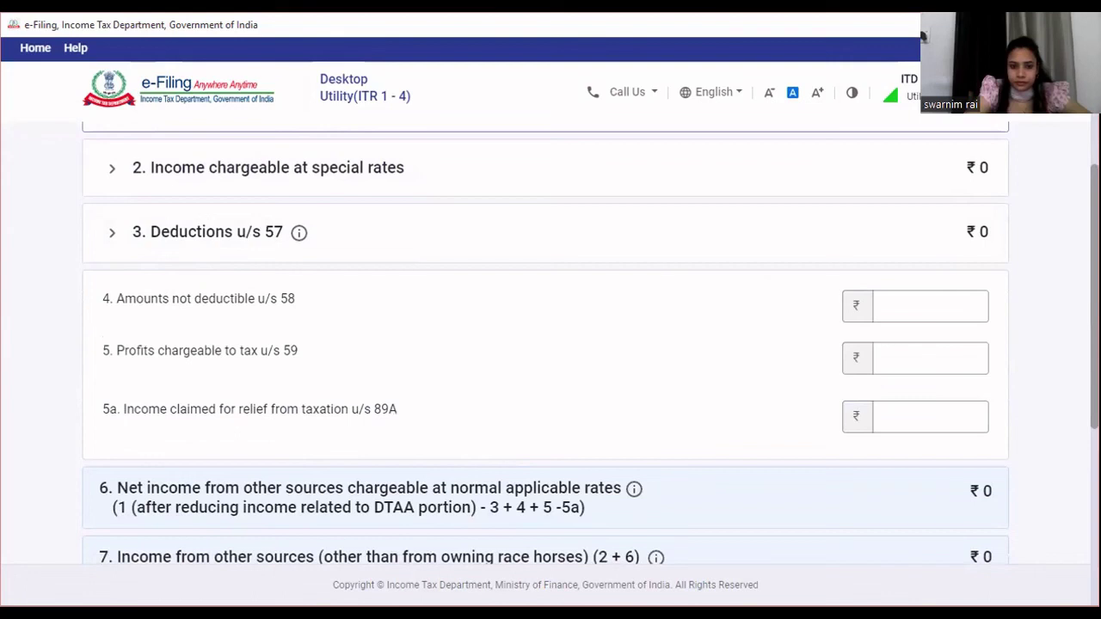
pyautogui.scroll(-2, 590, 344)
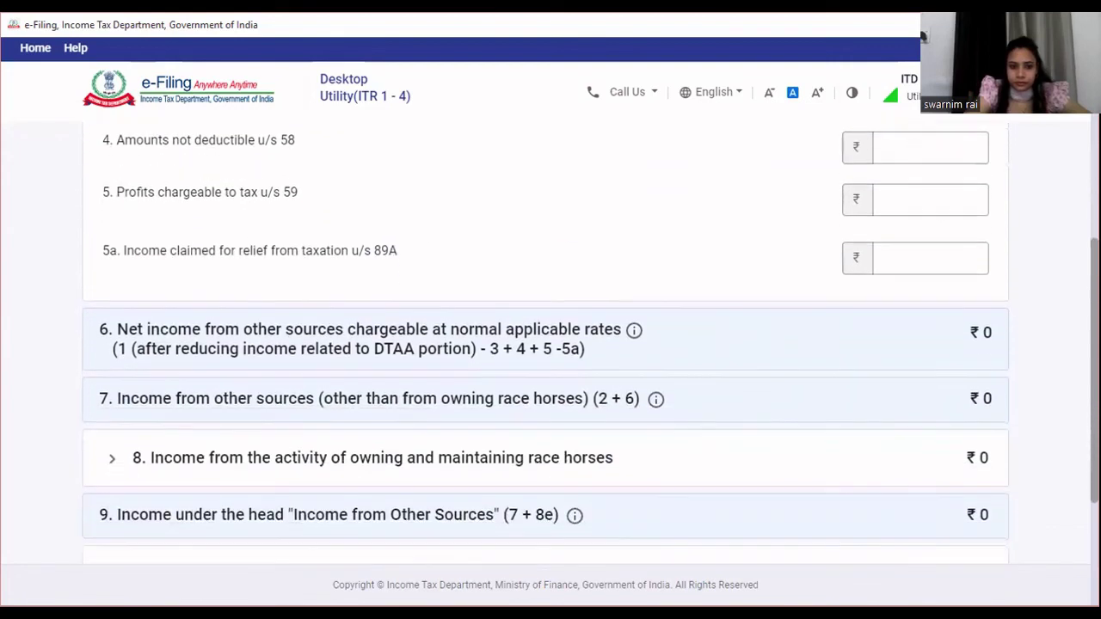
pyautogui.scroll(-1, 590, 344)
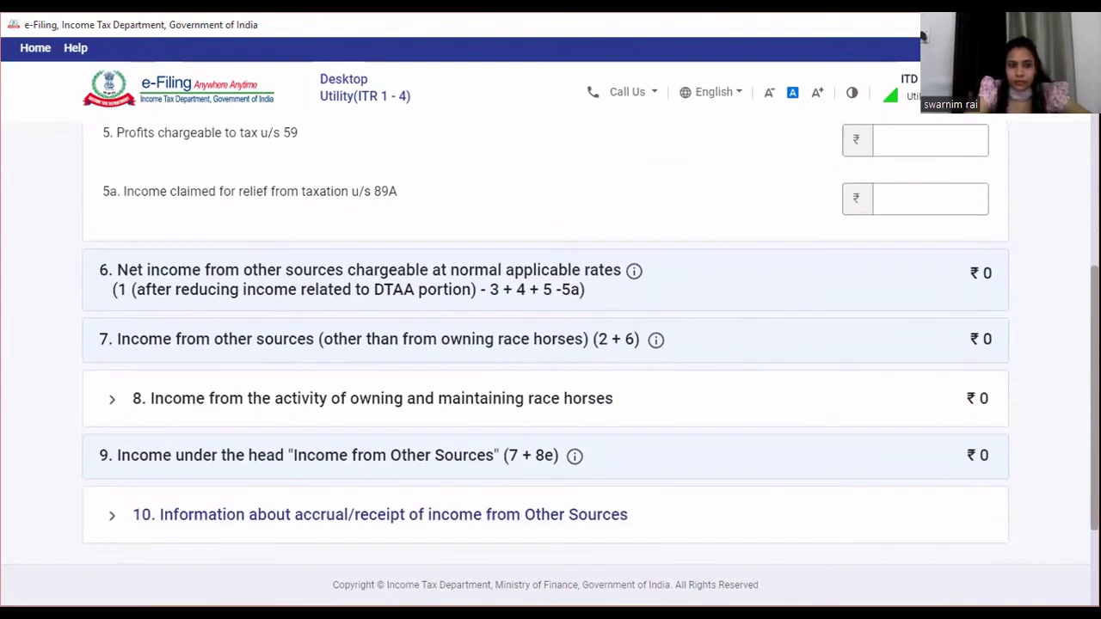
pyautogui.scroll(-1, 590, 344)
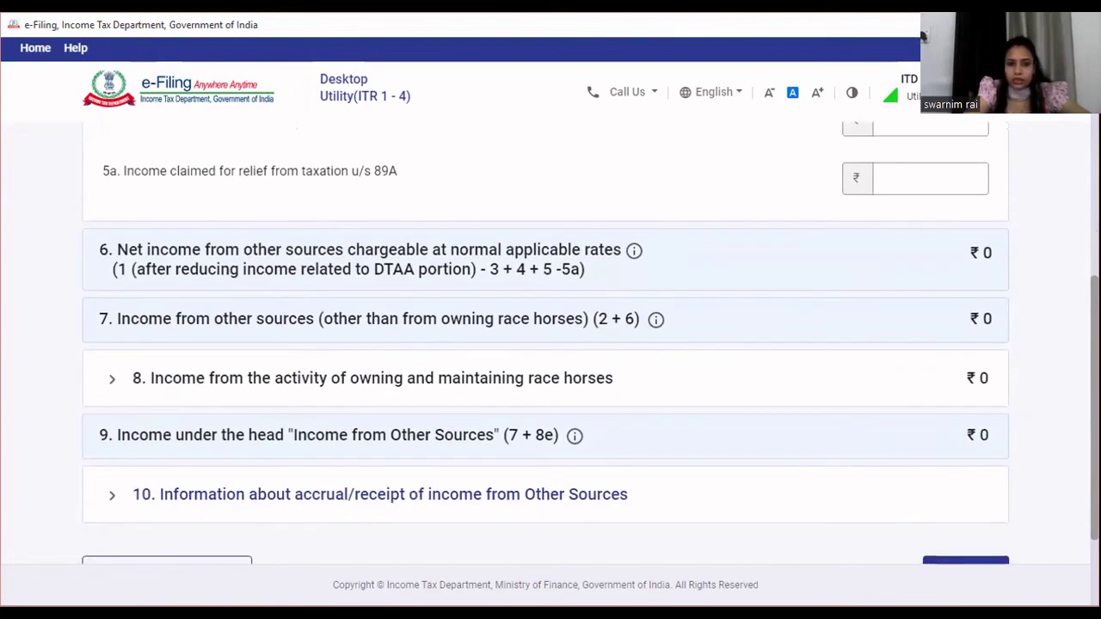
pyautogui.scroll(-2, 591, 344)
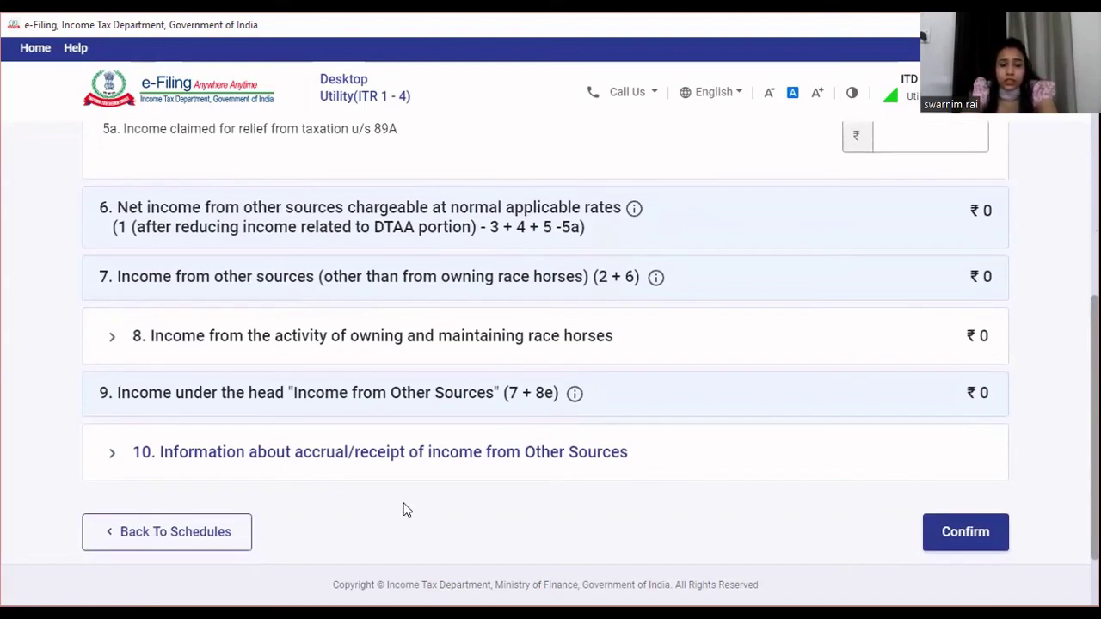
# Expand the information about accrual/receipt of income from Other Sources and examine its period-wise rows for lottery winnings, dividends and section 89A income
pyautogui.click(113, 454)
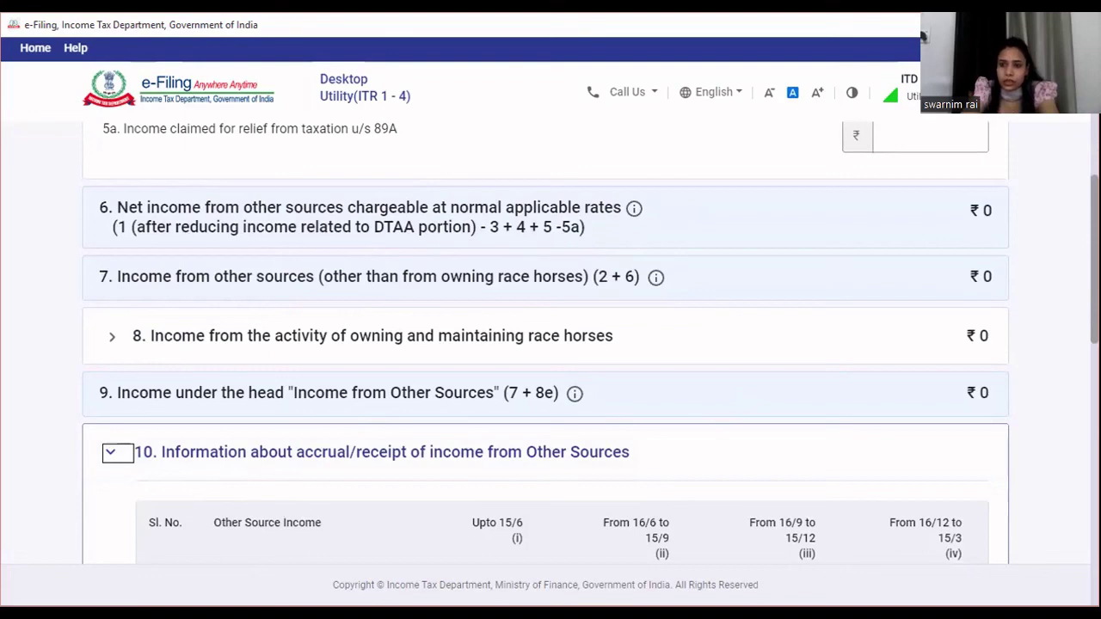
pyautogui.scroll(-4, 551, 344)
pyautogui.scroll(1, 551, 344)
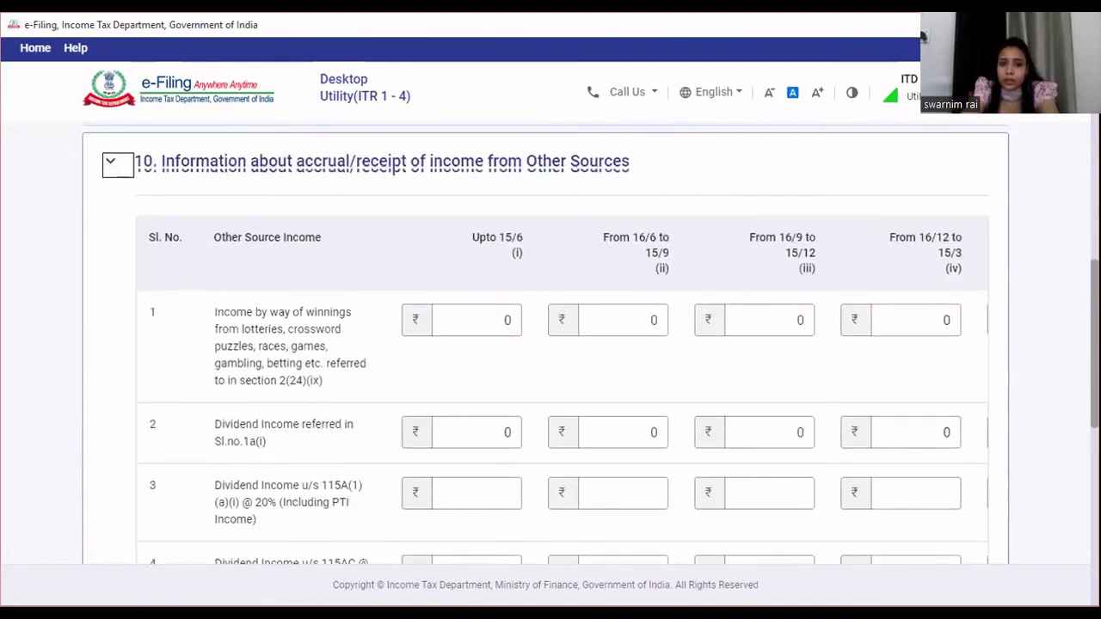
pyautogui.scroll(1, 591, 344)
pyautogui.scroll(-1, 590, 345)
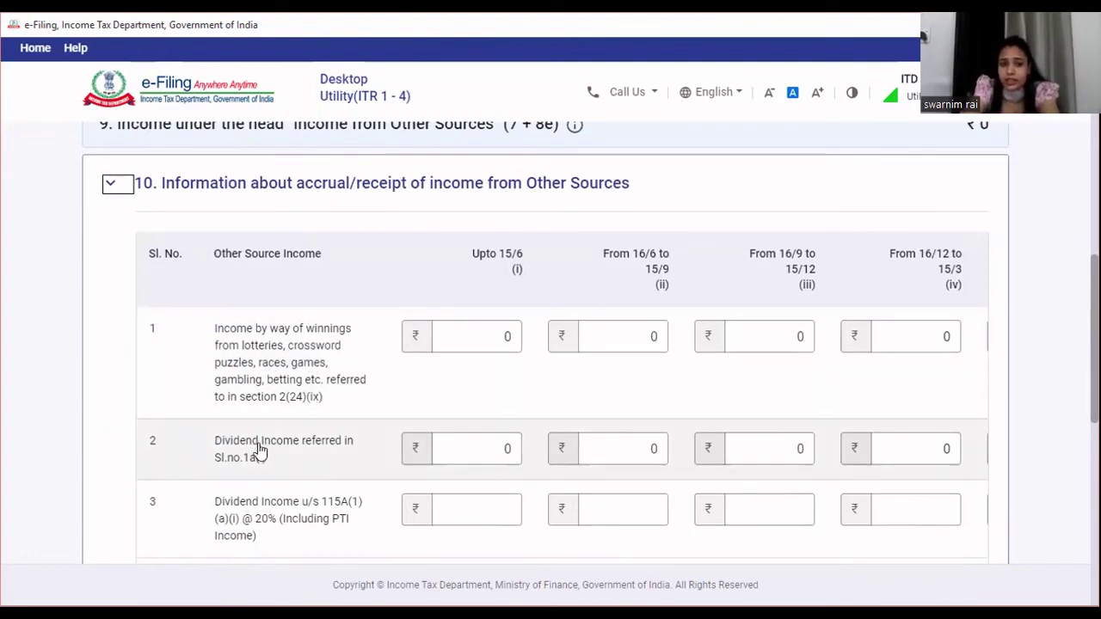
pyautogui.click(770, 438)
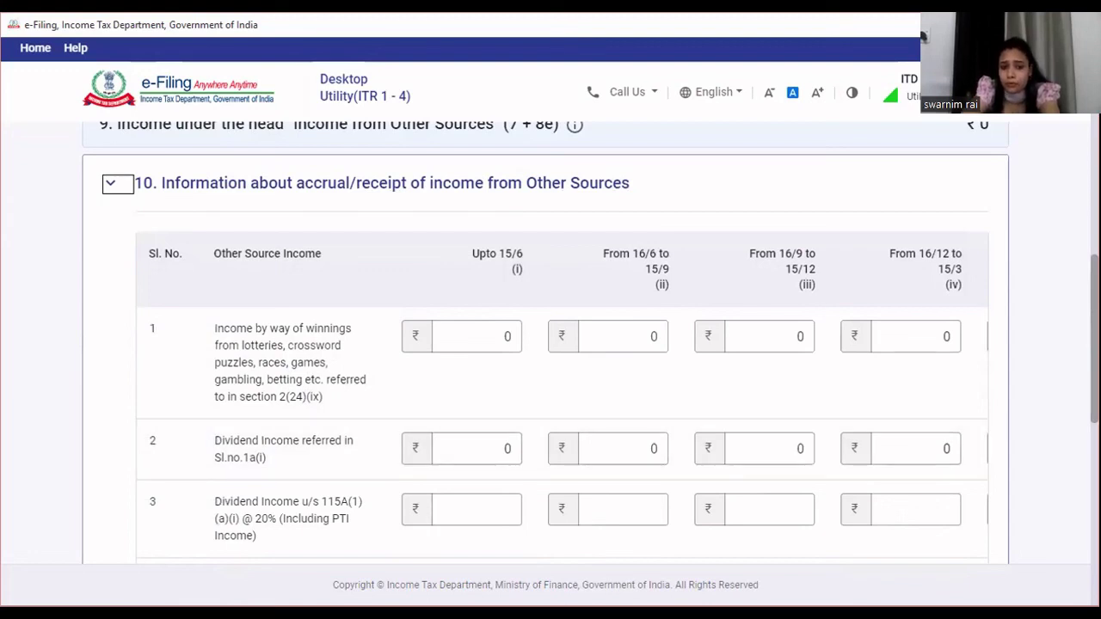
pyautogui.scroll(-3, 550, 344)
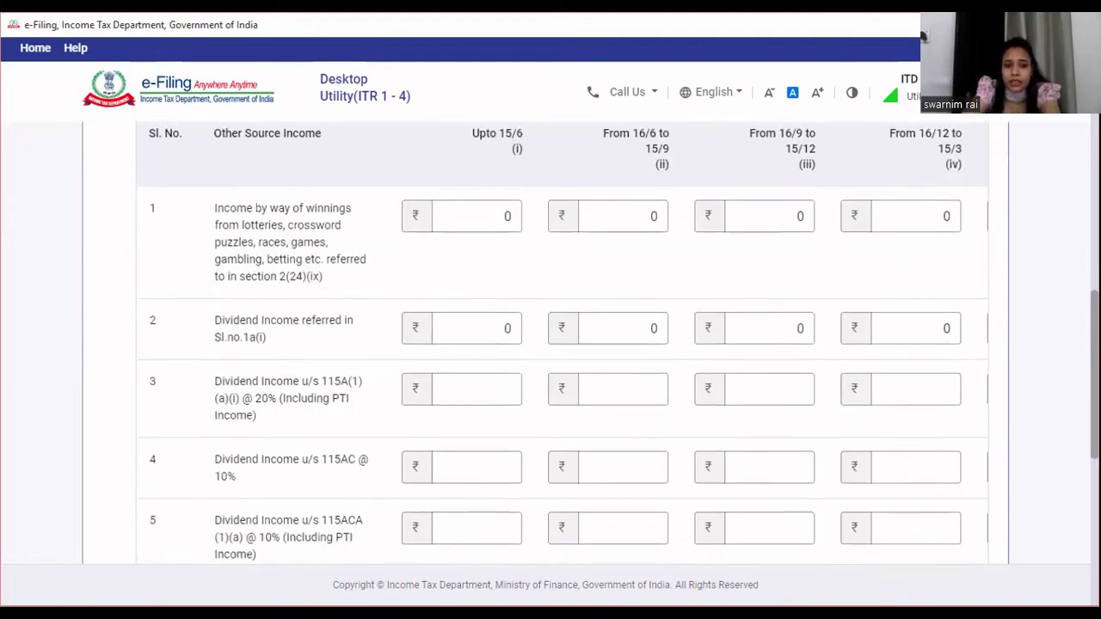
pyautogui.scroll(-3, 551, 344)
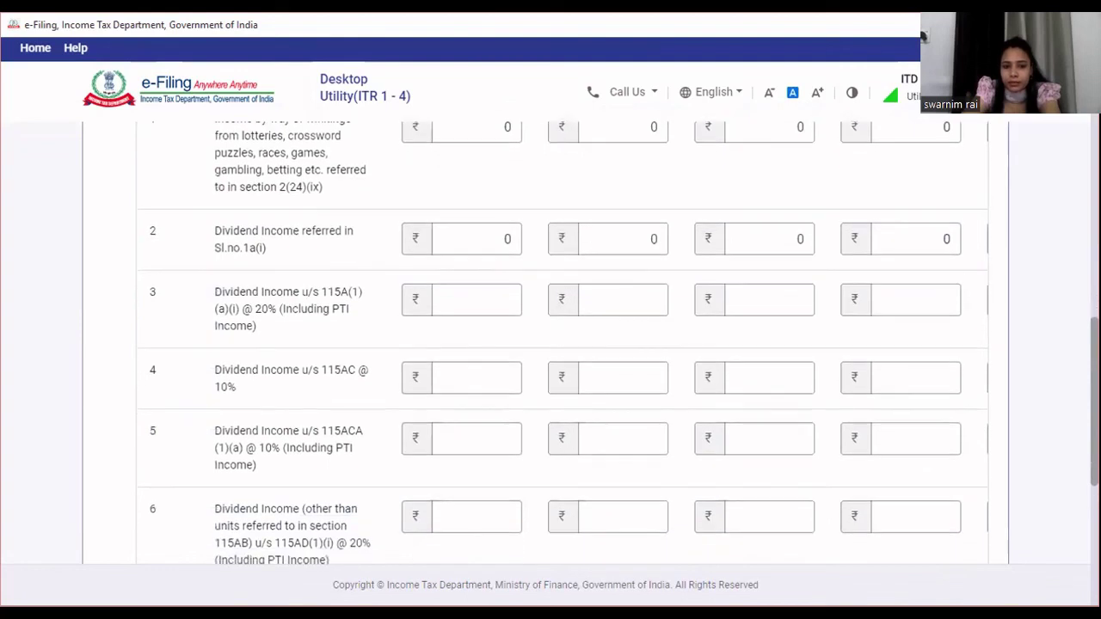
pyautogui.scroll(-1, 550, 344)
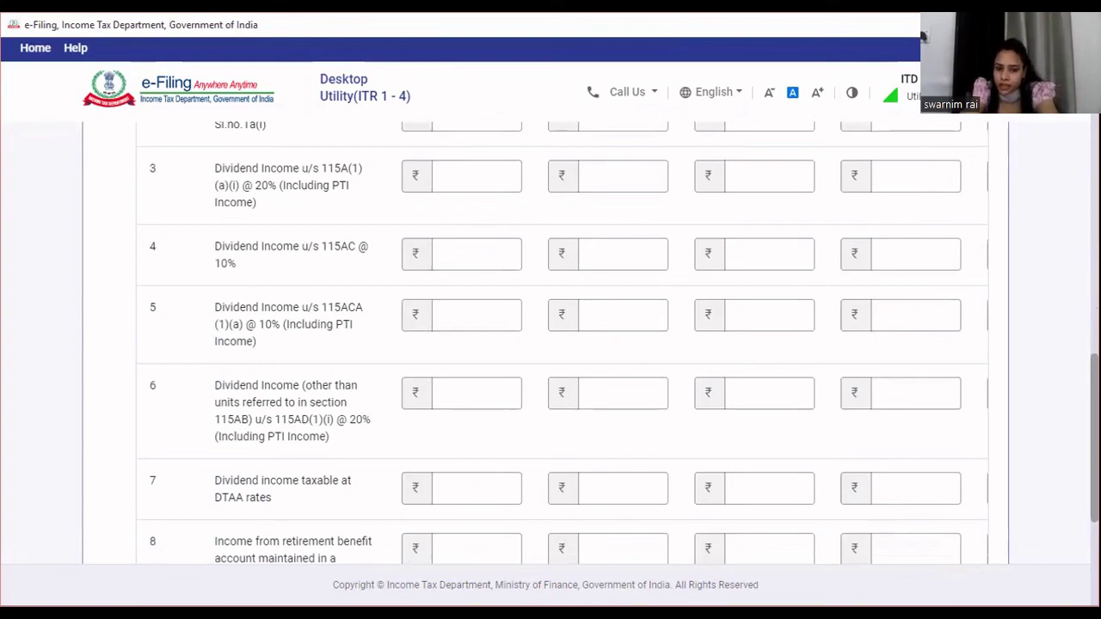
pyautogui.scroll(-2, 550, 344)
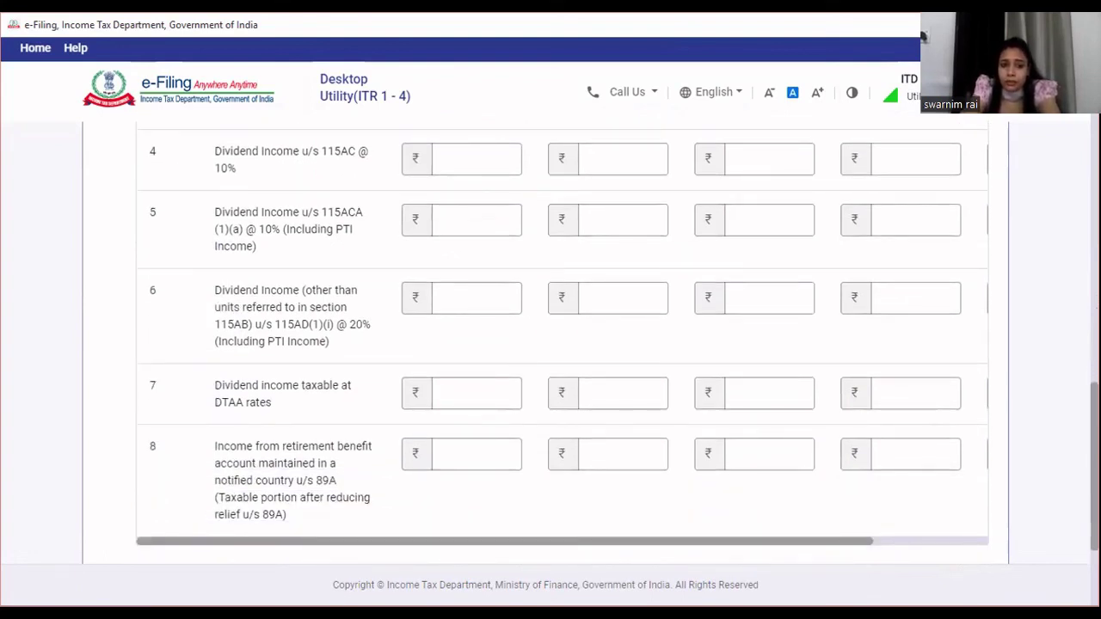
# Bring the utility window back to full size and go over the period-wise dividend and retirement benefit income rows again
pyautogui.doubleClick(543, 21)
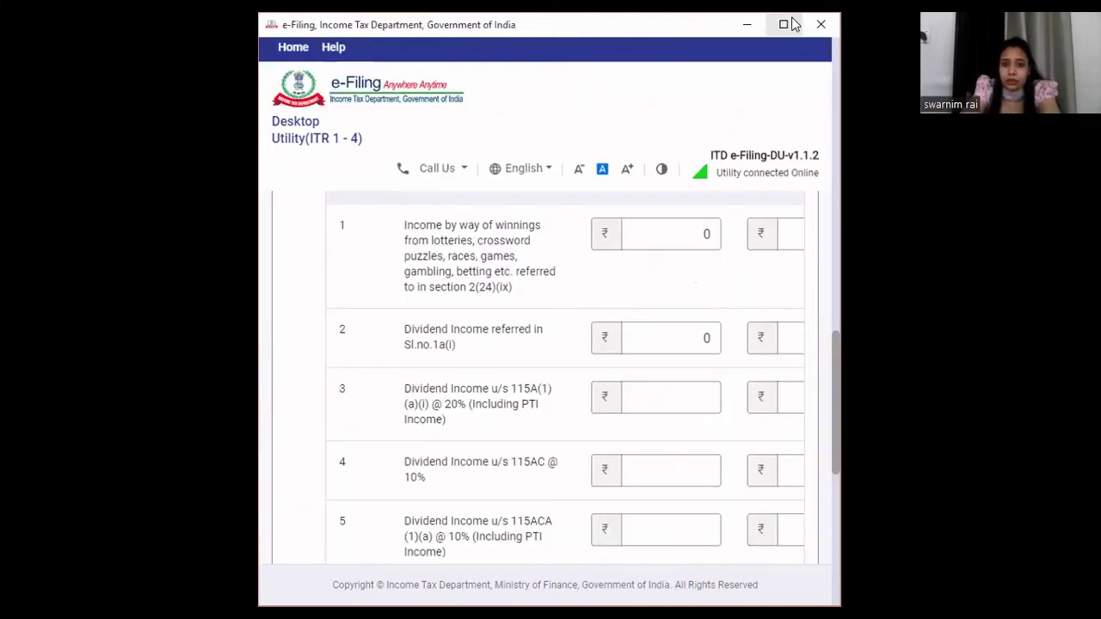
pyautogui.click(789, 24)
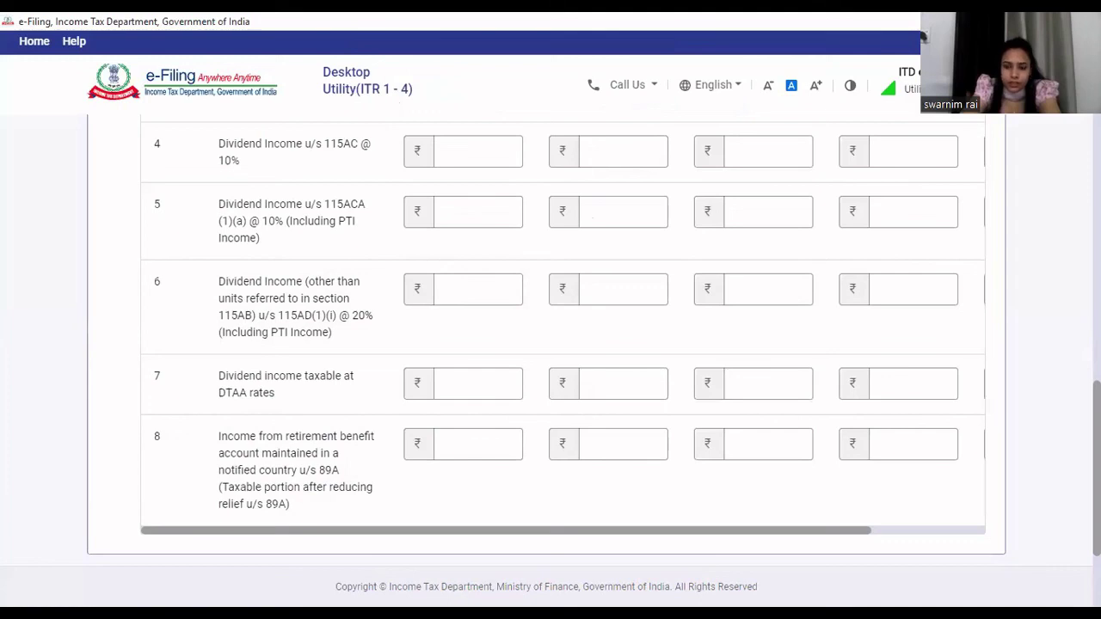
pyautogui.scroll(3, 564, 340)
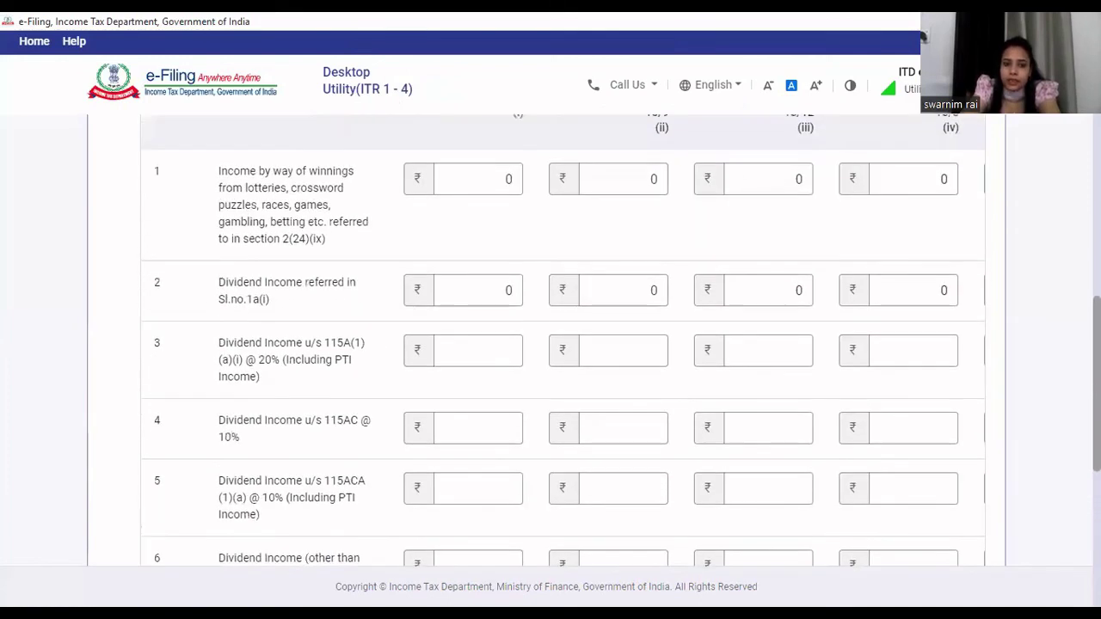
pyautogui.scroll(1, 563, 340)
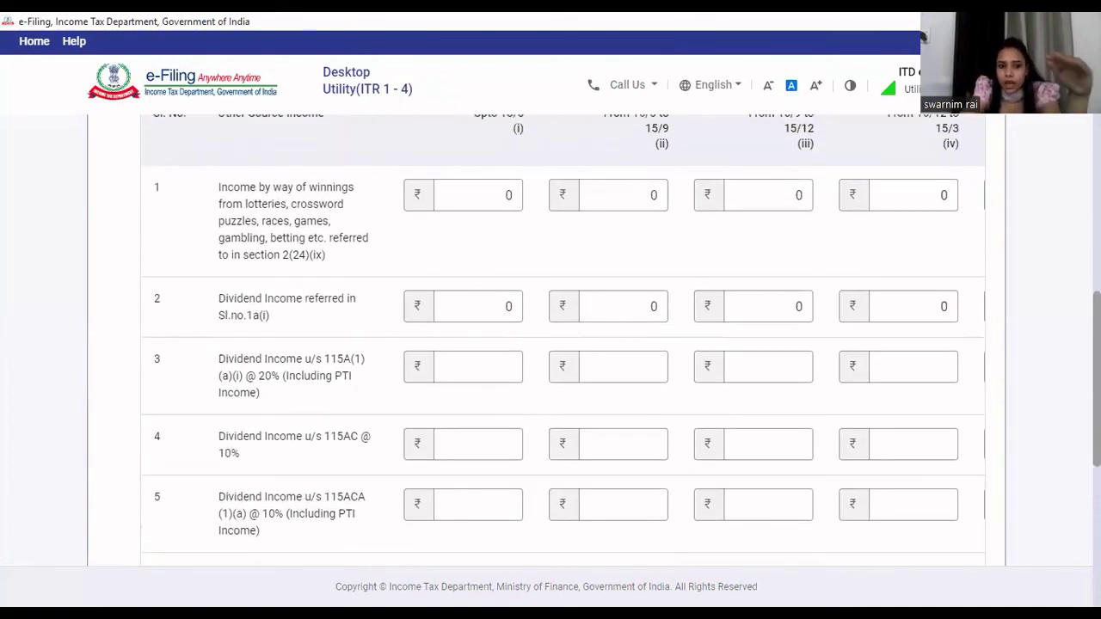
pyautogui.scroll(-3, 564, 340)
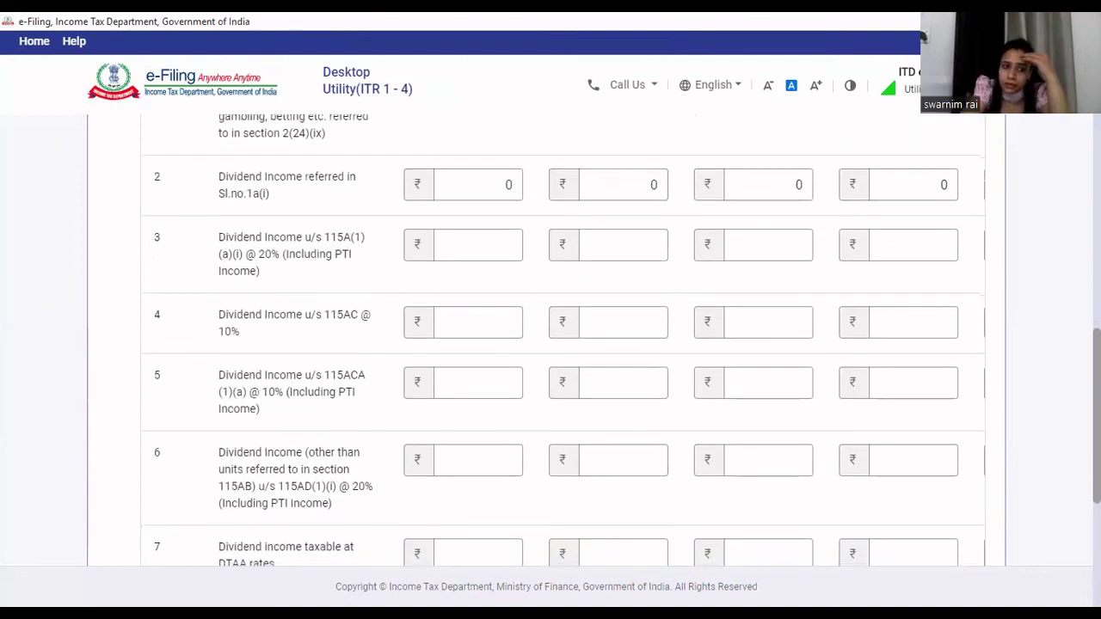
pyautogui.scroll(-3, 564, 340)
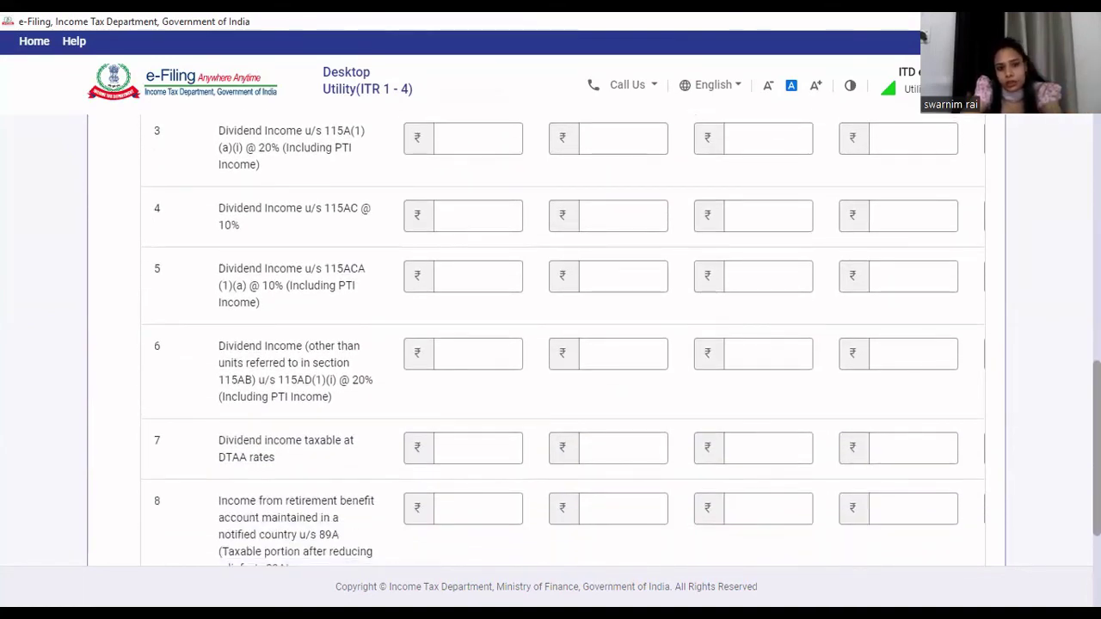
pyautogui.scroll(-3, 563, 339)
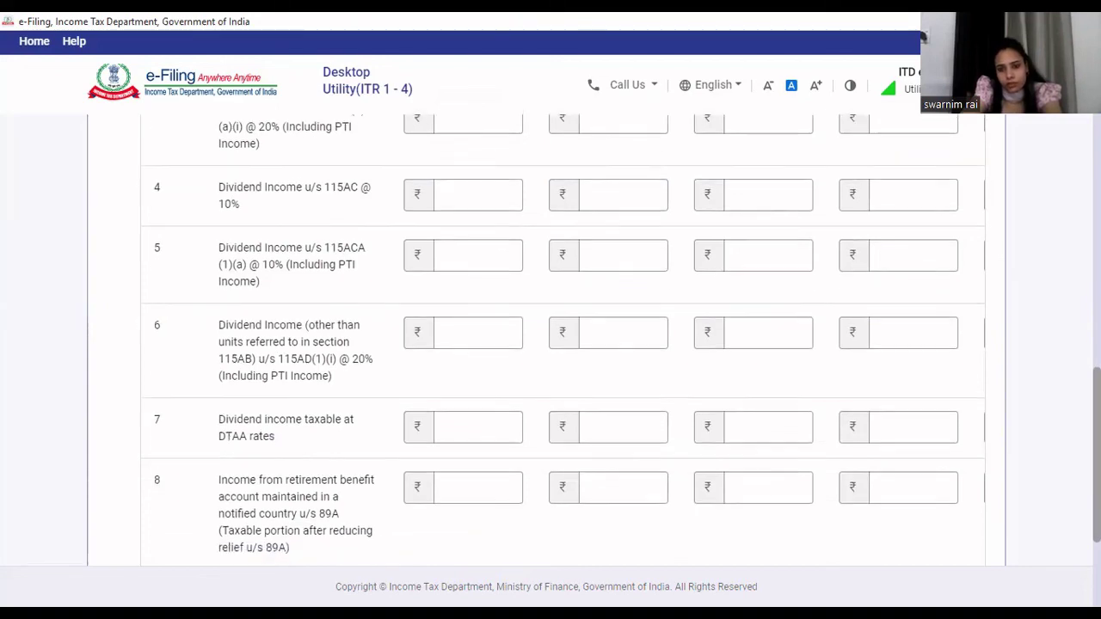
# Recheck the quarter-wise accrual/receipt table from lottery winnings to section 89A income, then return to the schedules summary without confirming
pyautogui.scroll(10, 550, 339)
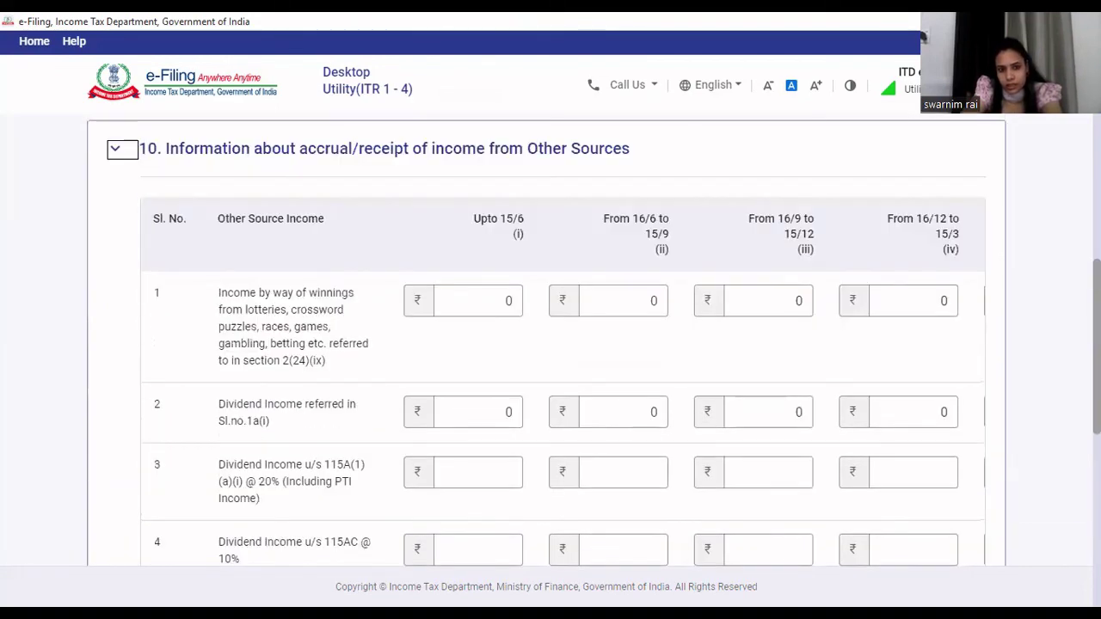
pyautogui.scroll(-2, 550, 340)
pyautogui.scroll(-1, 551, 339)
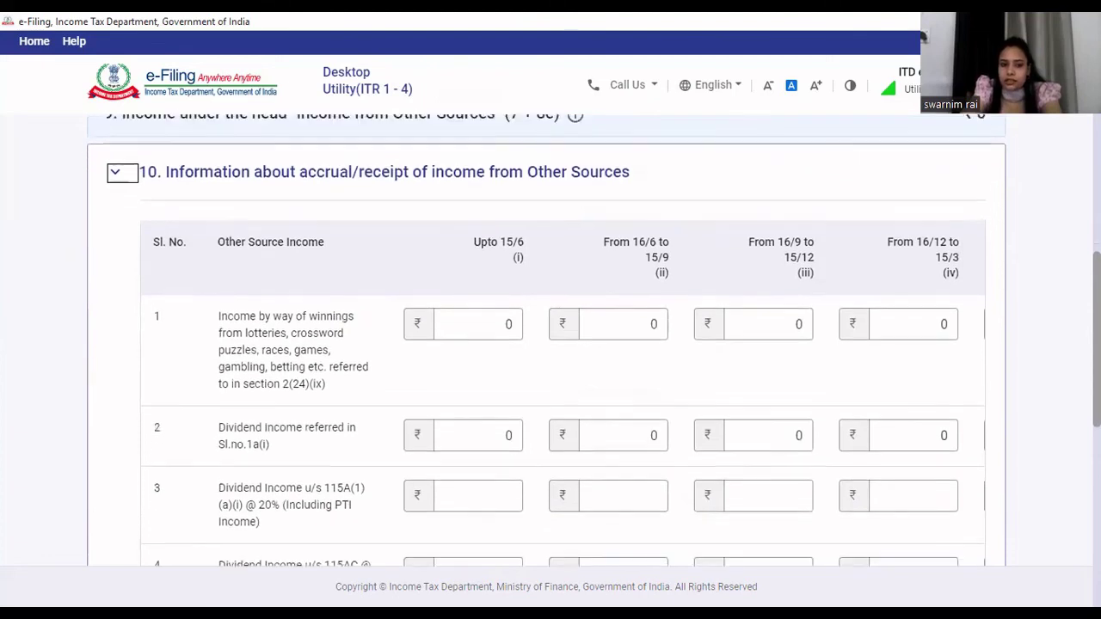
pyautogui.scroll(-1, 550, 344)
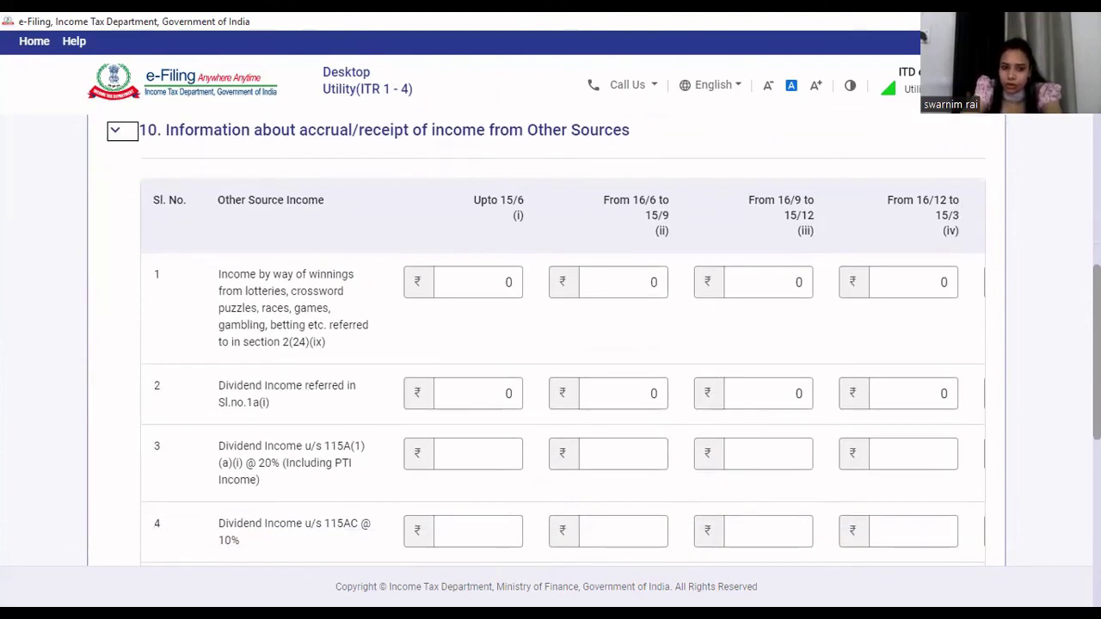
pyautogui.scroll(-1, 551, 344)
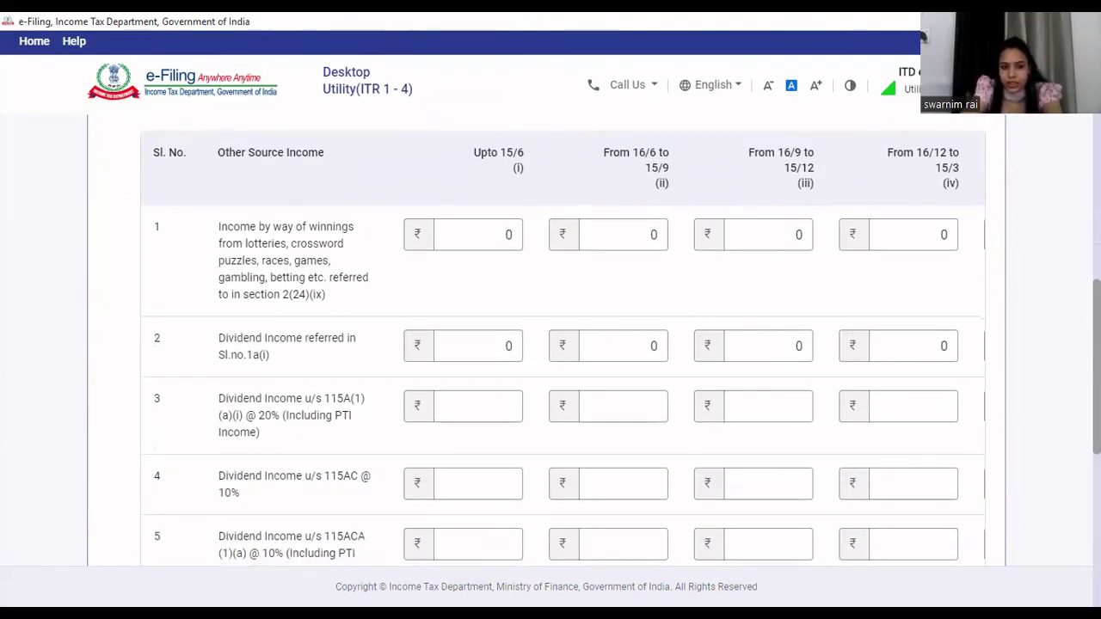
pyautogui.scroll(-3, 550, 344)
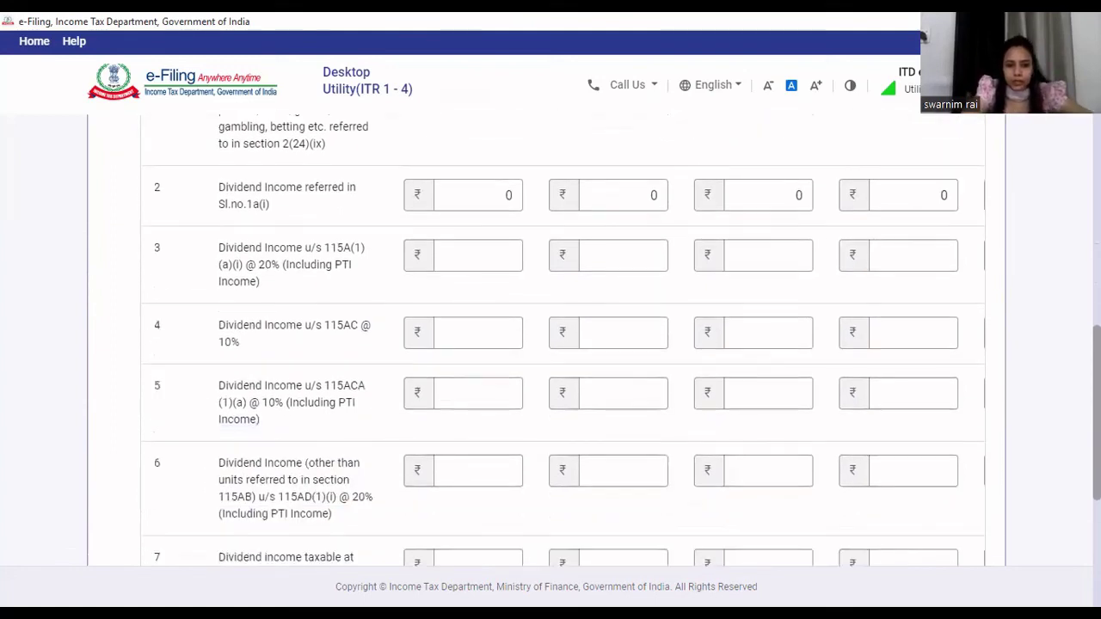
pyautogui.scroll(-5, 551, 344)
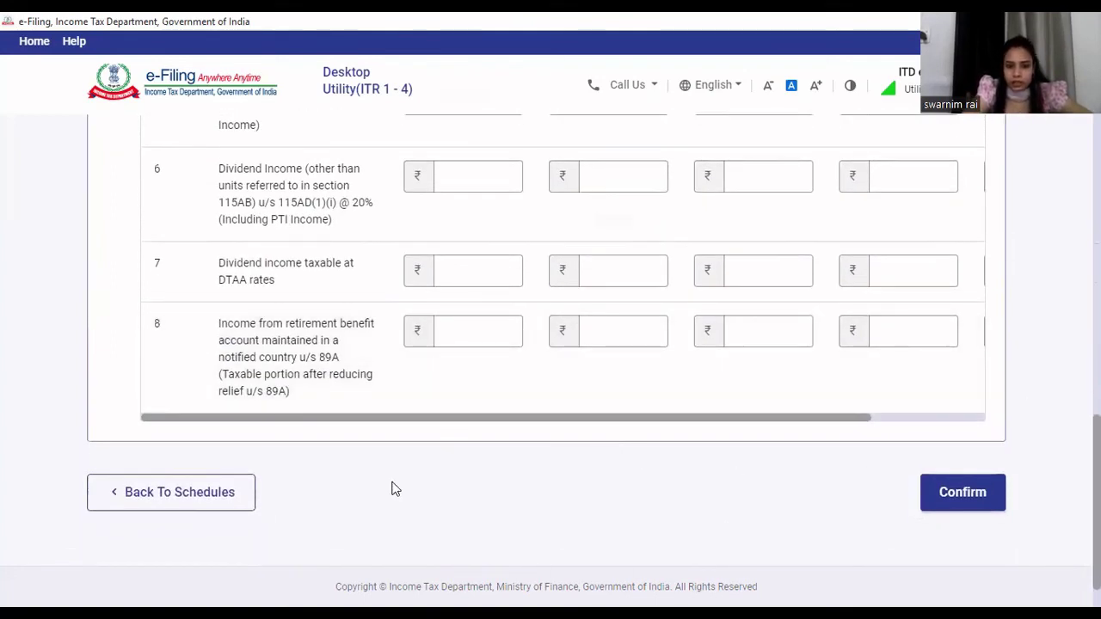
pyautogui.click(191, 492)
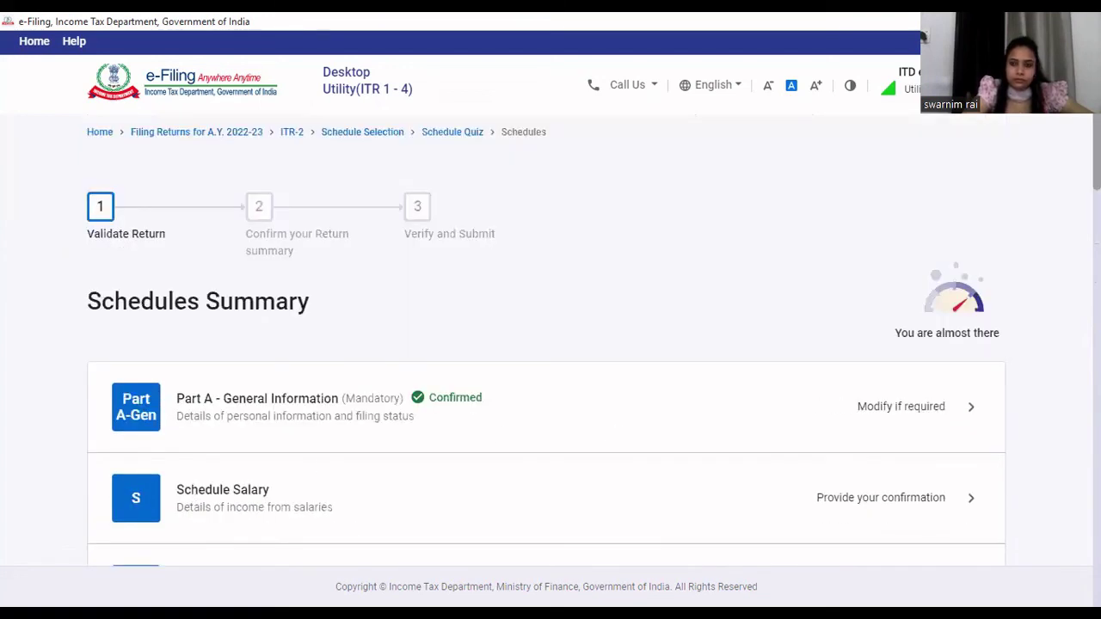
# Look through the Schedules Summary from Schedule Salary to Part B - TI, checking which schedules still need confirmation
pyautogui.scroll(-5, 546, 344)
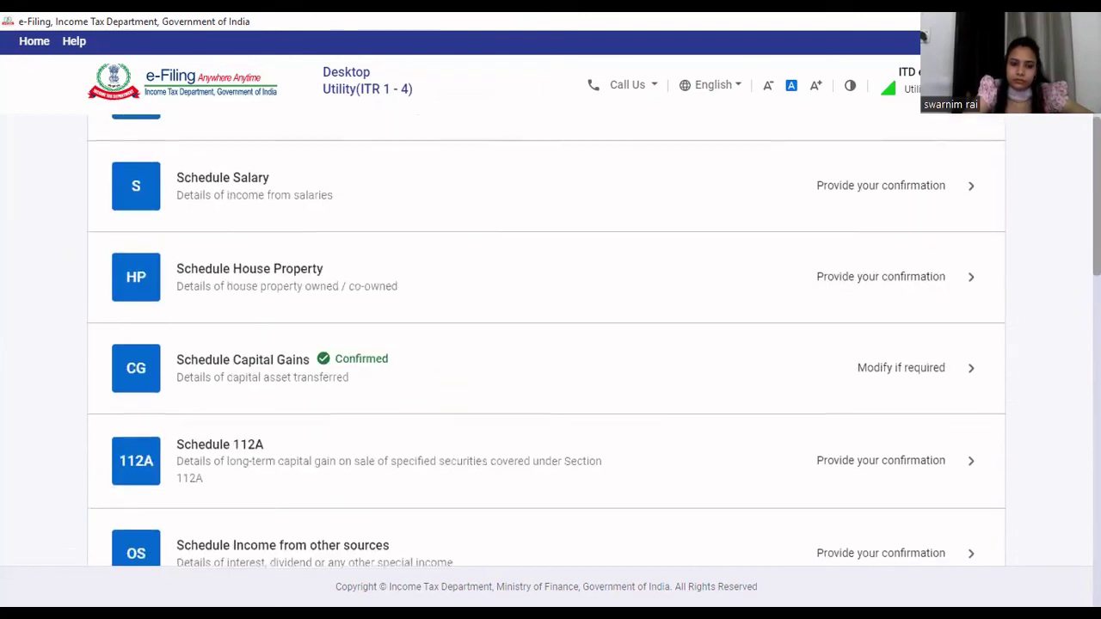
pyautogui.scroll(-3, 546, 344)
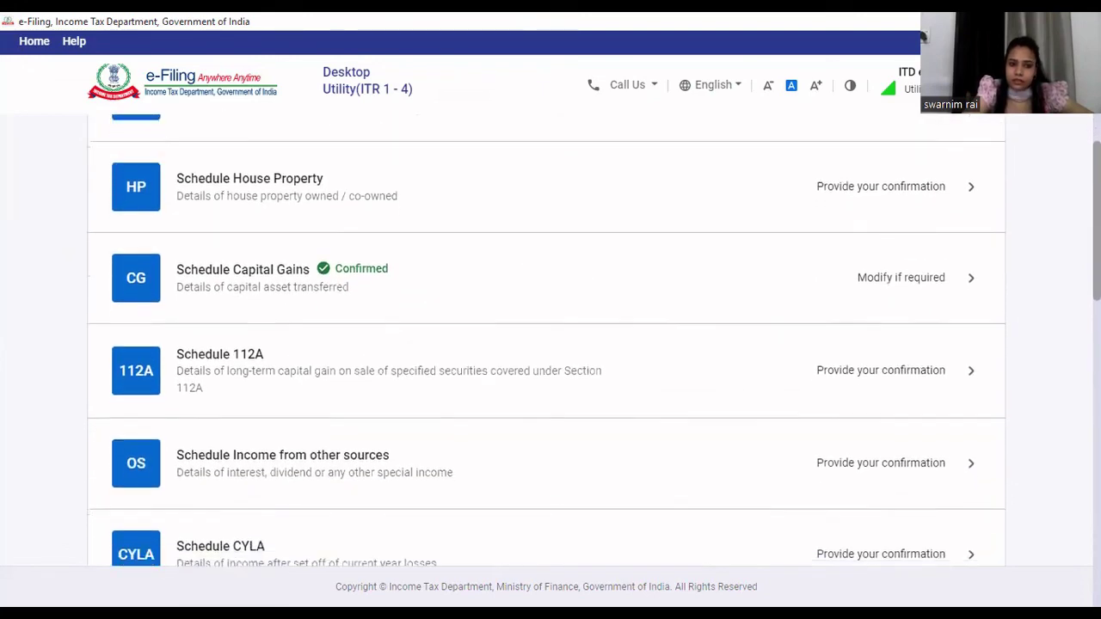
pyautogui.scroll(-1, 546, 344)
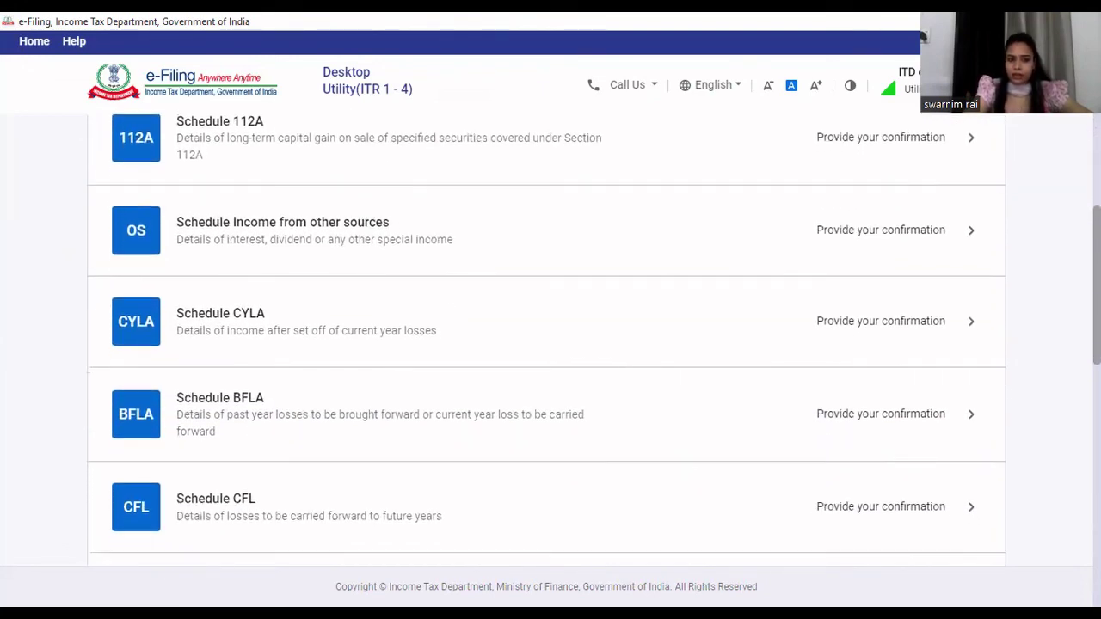
pyautogui.scroll(-1, 546, 344)
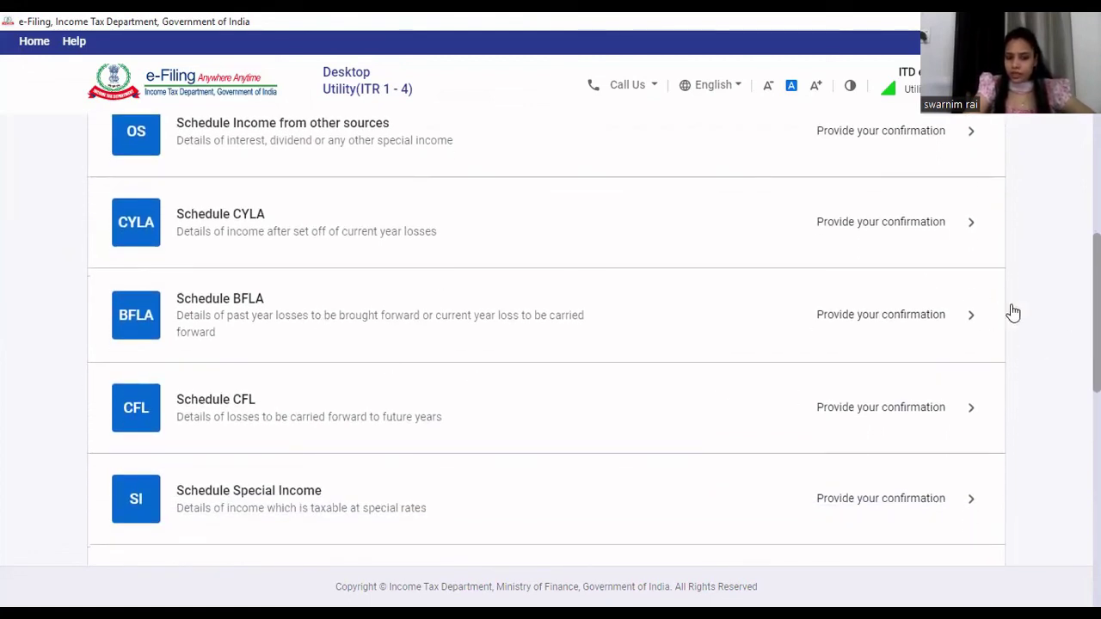
pyautogui.scroll(-5, 551, 344)
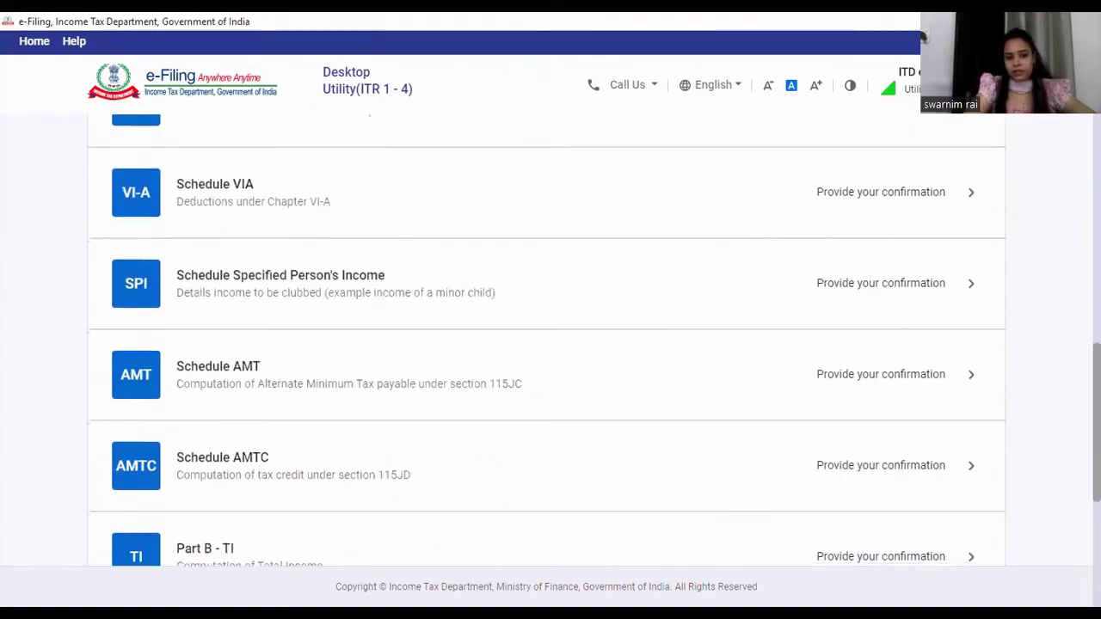
pyautogui.scroll(-2, 551, 344)
pyautogui.scroll(7, 551, 344)
pyautogui.scroll(3, 1060, 252)
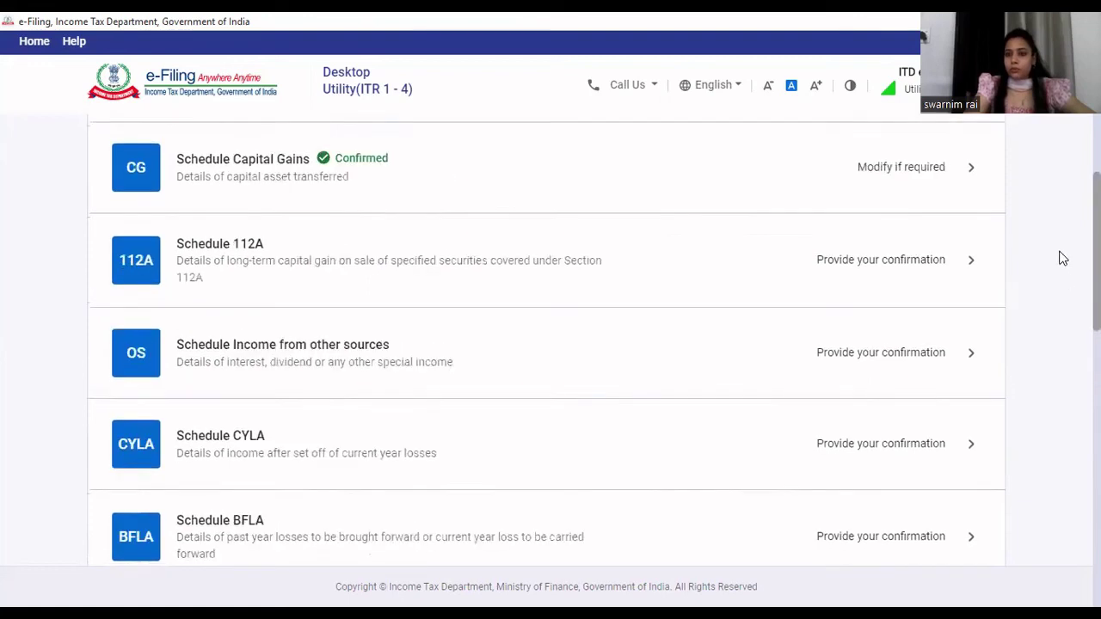